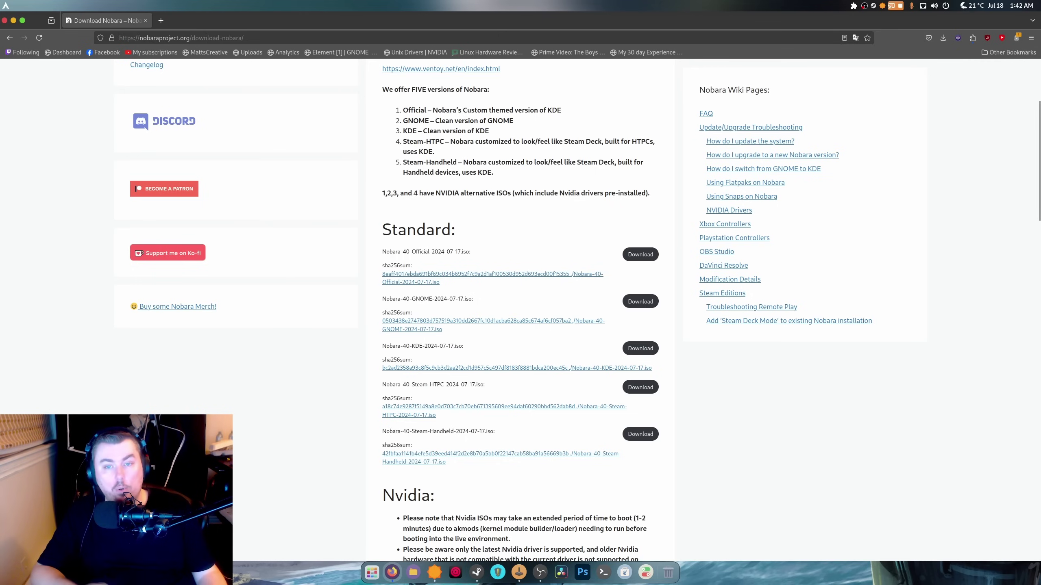
# - Review the standard and Nvidia Nobara 40 ISO downloads on the Nobara download page, and close the browser
pyautogui.scroll(-10, 520, 307)
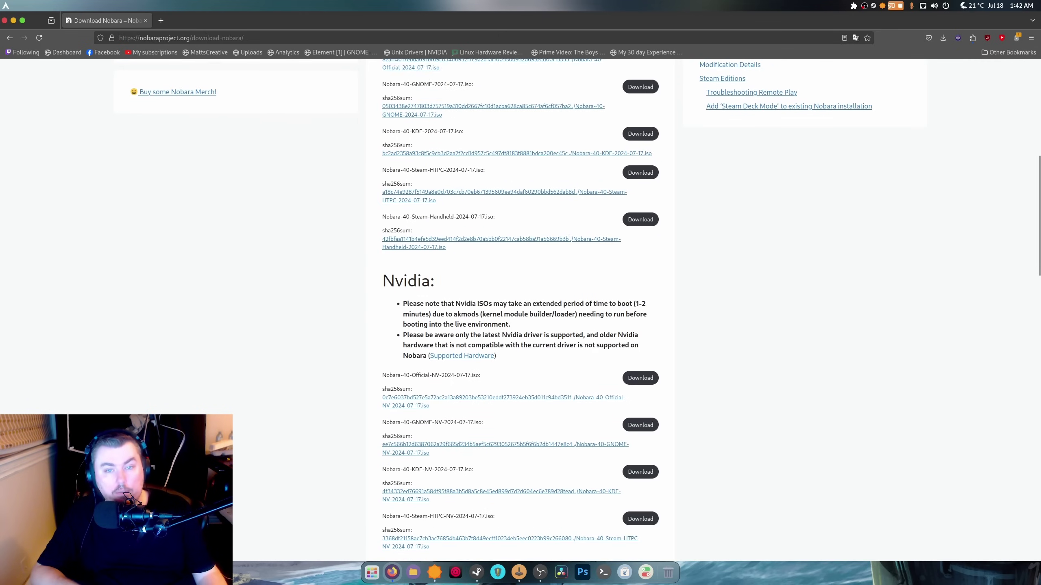
pyautogui.scroll(1, 521, 307)
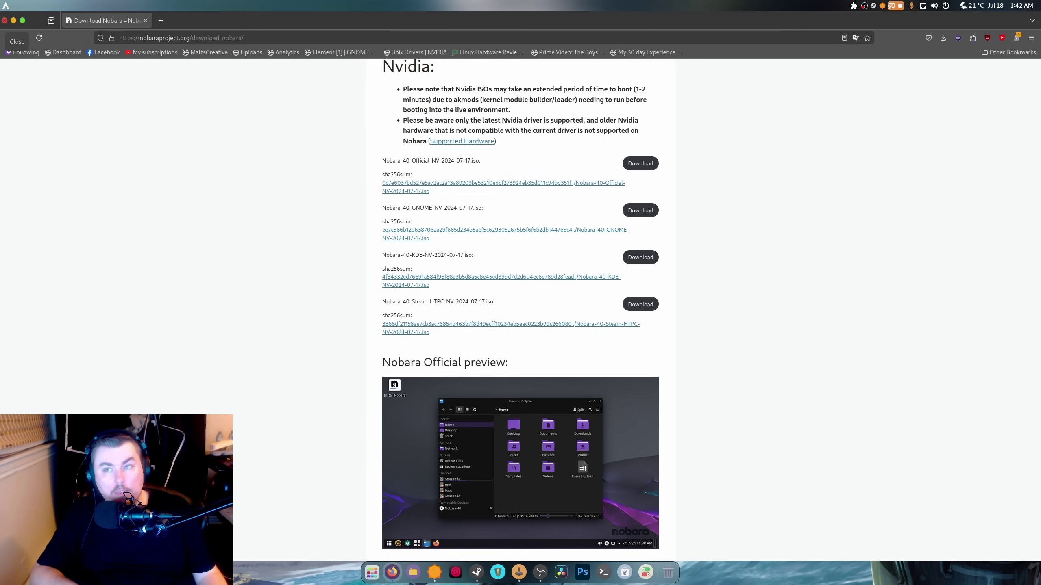
pyautogui.click(5, 20)
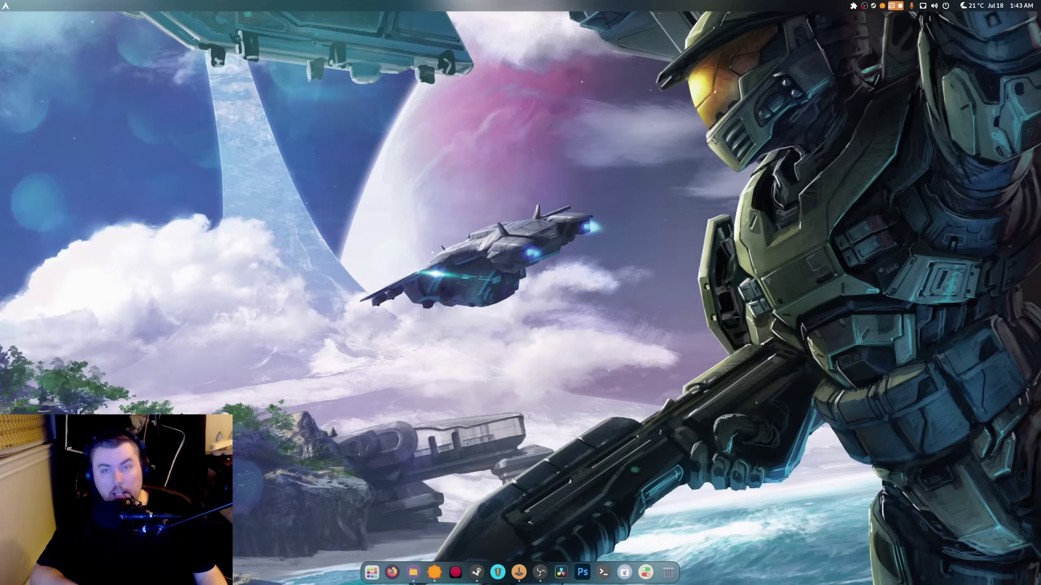
# - Open the ISO folder on the Ventoy drive, show it as a list and select Nobara-40-GNOME-NV-2024-07-17.iso
pyautogui.click(413, 572)
pyautogui.click(27, 158)
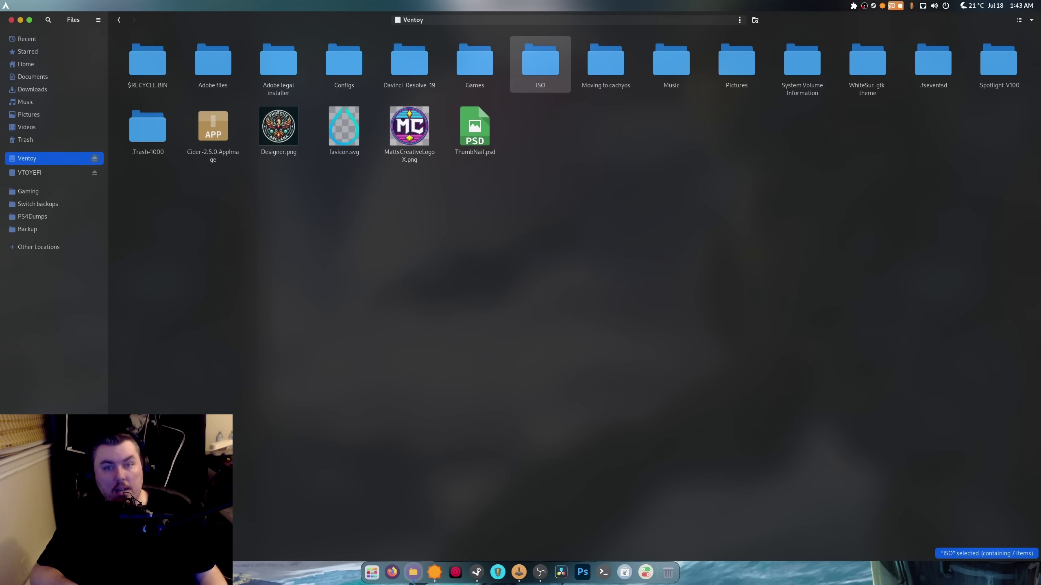
pyautogui.doubleClick(540, 61)
pyautogui.moveTo(619, 157); pyautogui.dragTo(170, 47)
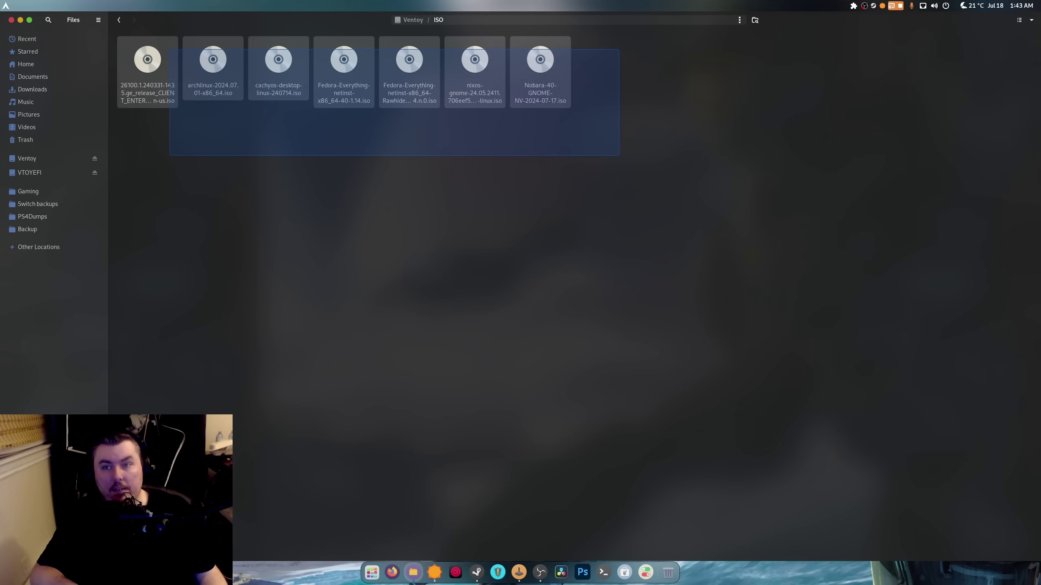
pyautogui.press('Escape')
pyautogui.click(1019, 20)
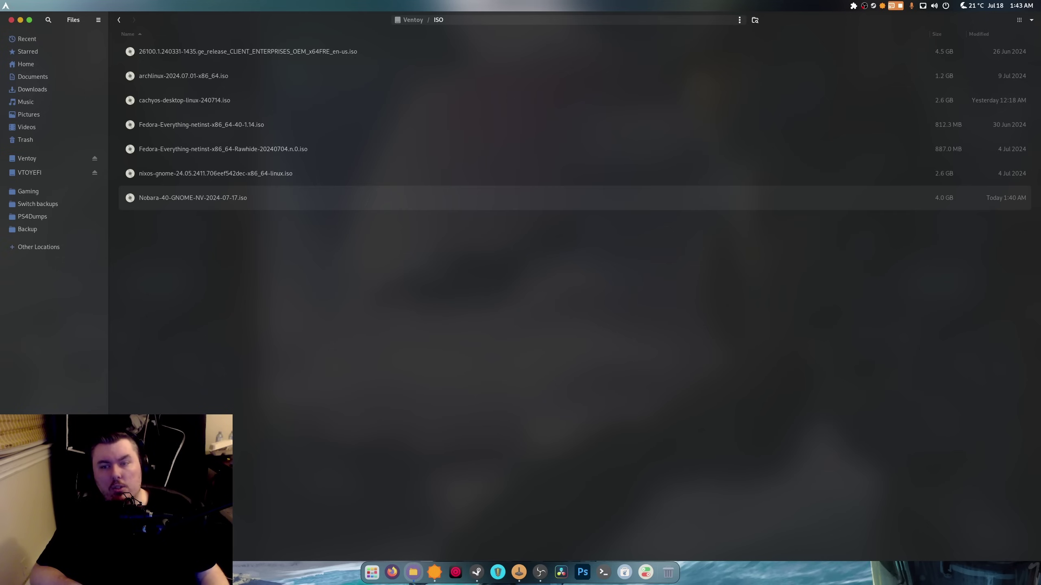
pyautogui.click(229, 198)
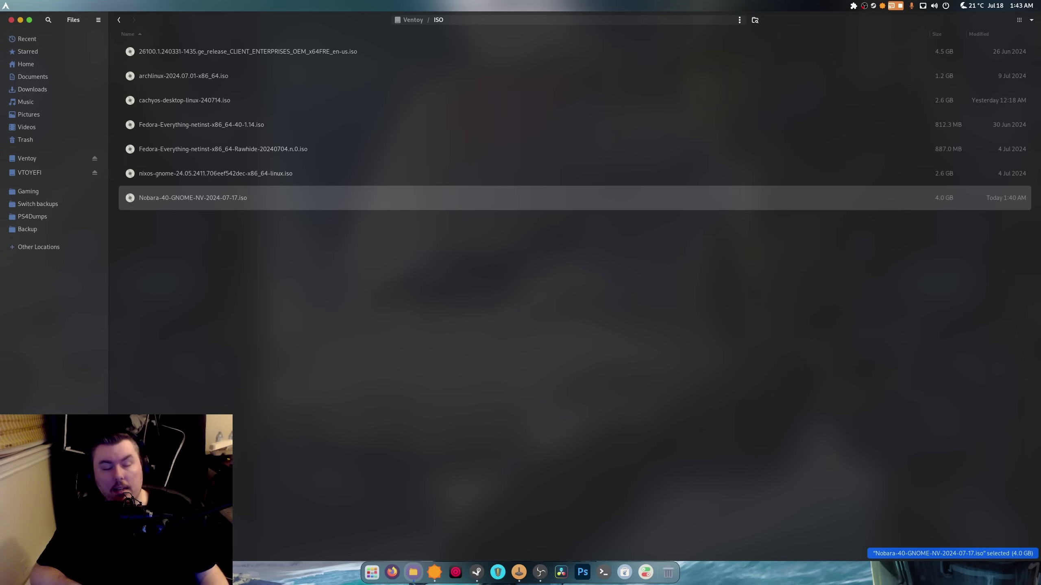
pyautogui.moveTo(244, 240); pyautogui.dragTo(232, 203)
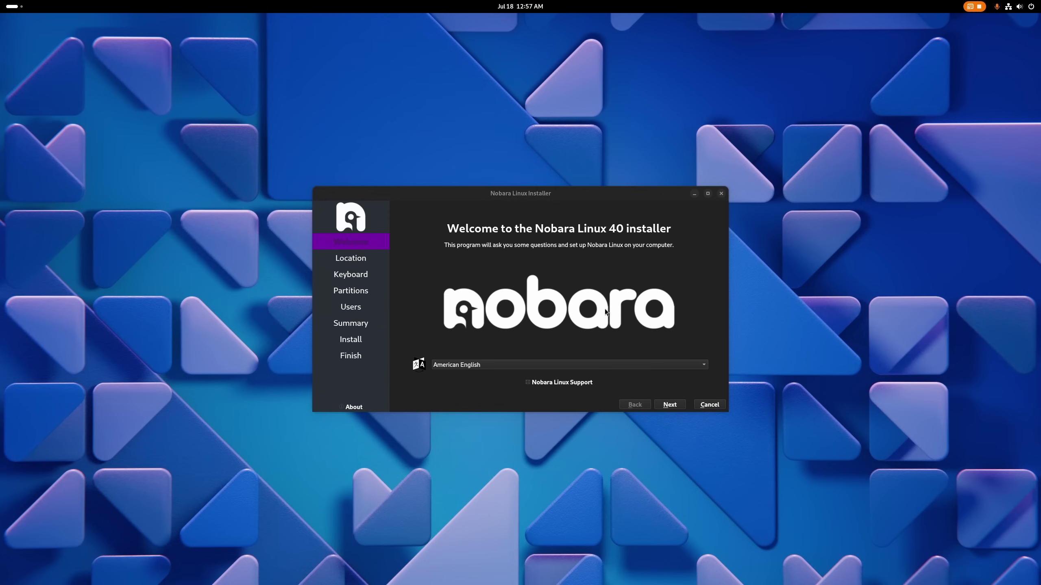
# - Accept American English, the America/Halifax location and the default keyboard layout, and proceed to partitioning in the Nobara Linux Installer
pyautogui.click(667, 405)
pyautogui.click(667, 406)
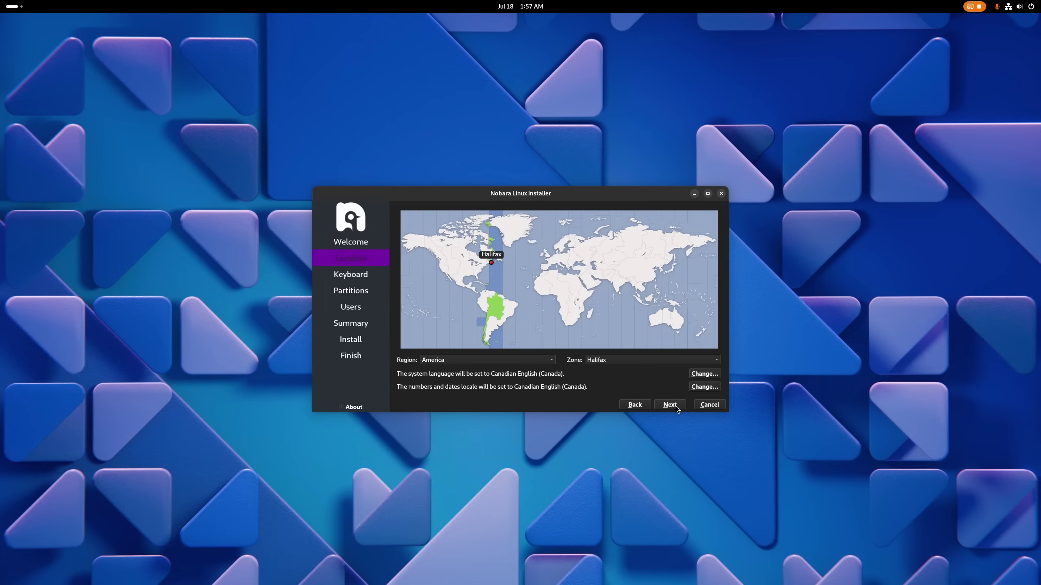
pyautogui.click(676, 407)
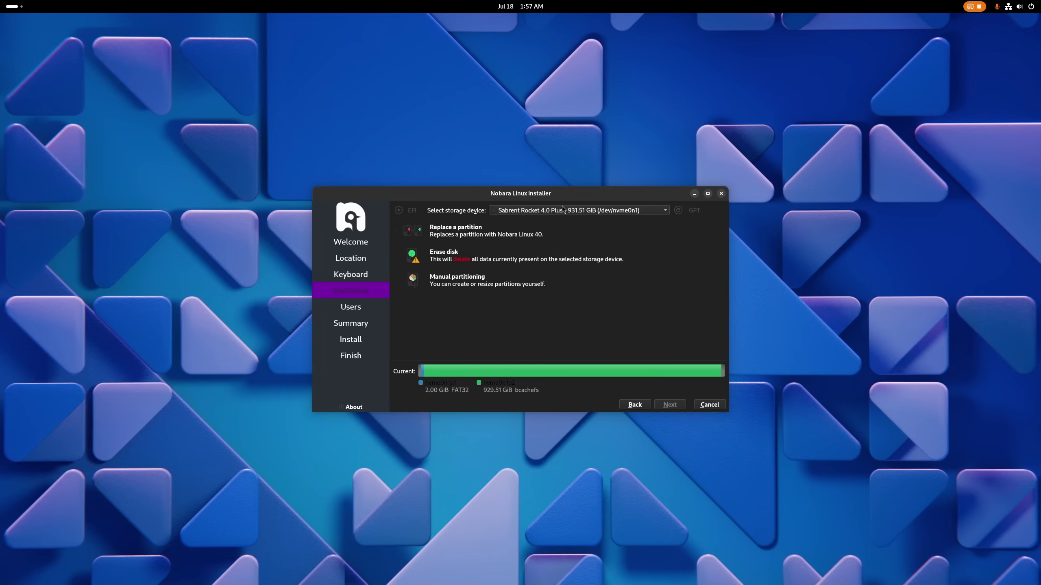
# - Choose the WDC WDS500G1B0C-00S6U0 drive (/dev/nvme2n1) as the storage device and select erasing the disk
pyautogui.click(590, 210)
pyautogui.click(589, 232)
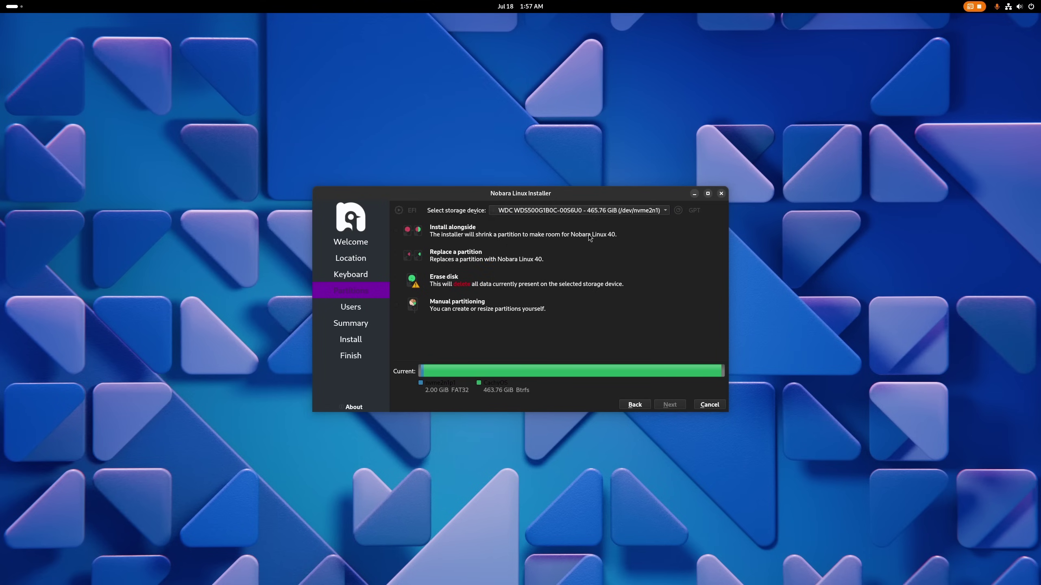
pyautogui.click(400, 282)
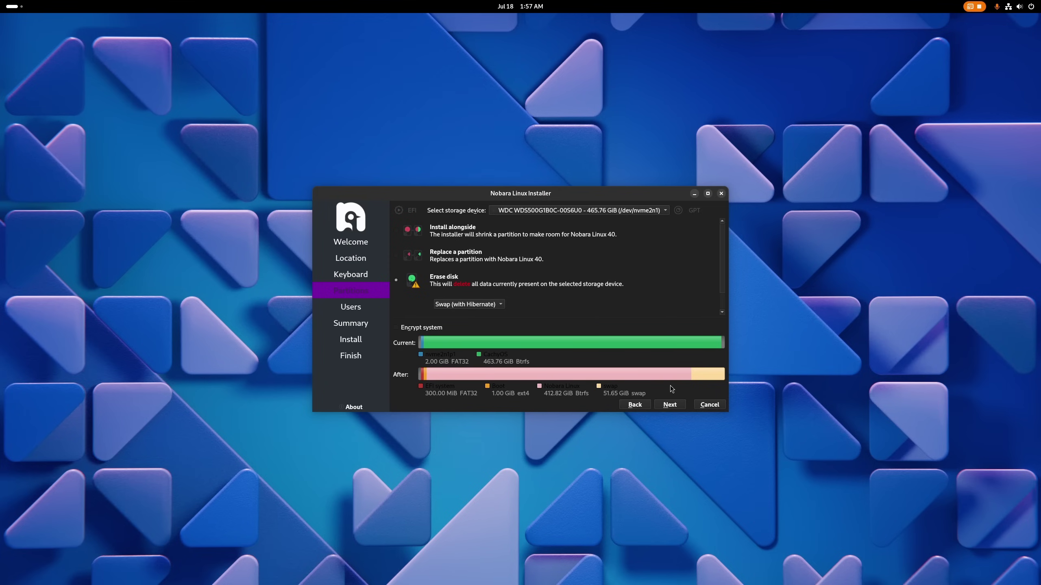
# - Try installing alongside the existing system, shrinking /dev/nvme2n1p2 to 253160 MiB to leave 221726 MiB for Nobara Linux
pyautogui.click(453, 231)
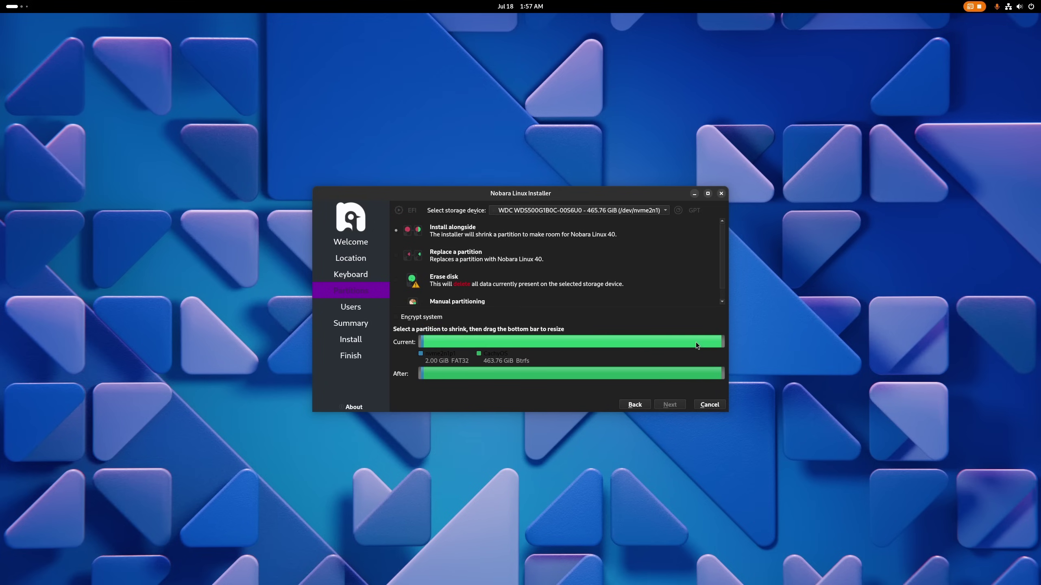
pyautogui.click(661, 342)
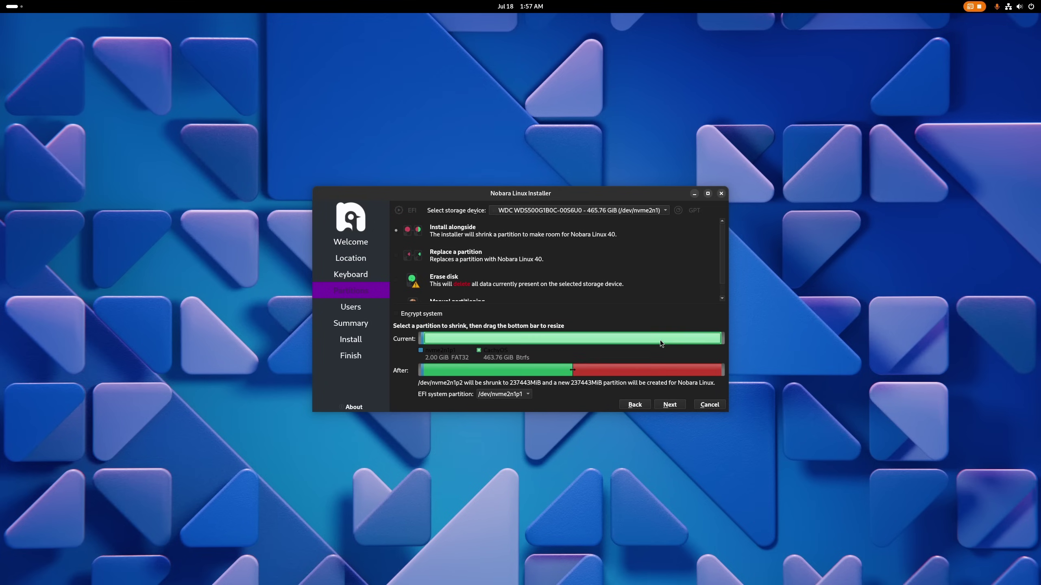
pyautogui.moveTo(571, 369)
pyautogui.mouseDown()
pyautogui.moveTo(525, 370)
pyautogui.moveTo(636, 370)
pyautogui.moveTo(562, 370)
pyautogui.moveTo(582, 371)
pyautogui.mouseUp()
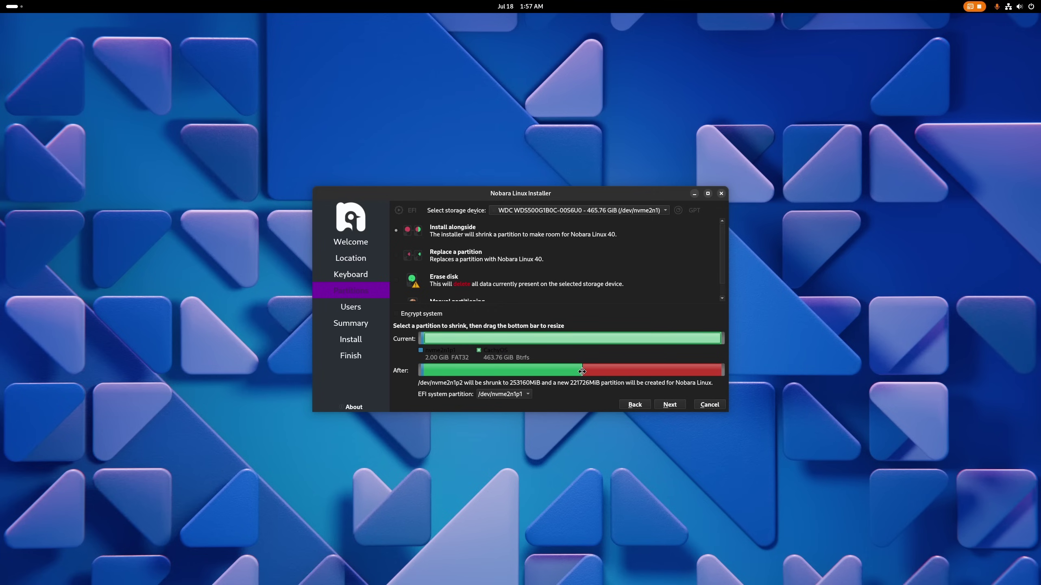
# - Select erasing the disk with Swap to file, and continue to the user account setup
pyautogui.click(398, 280)
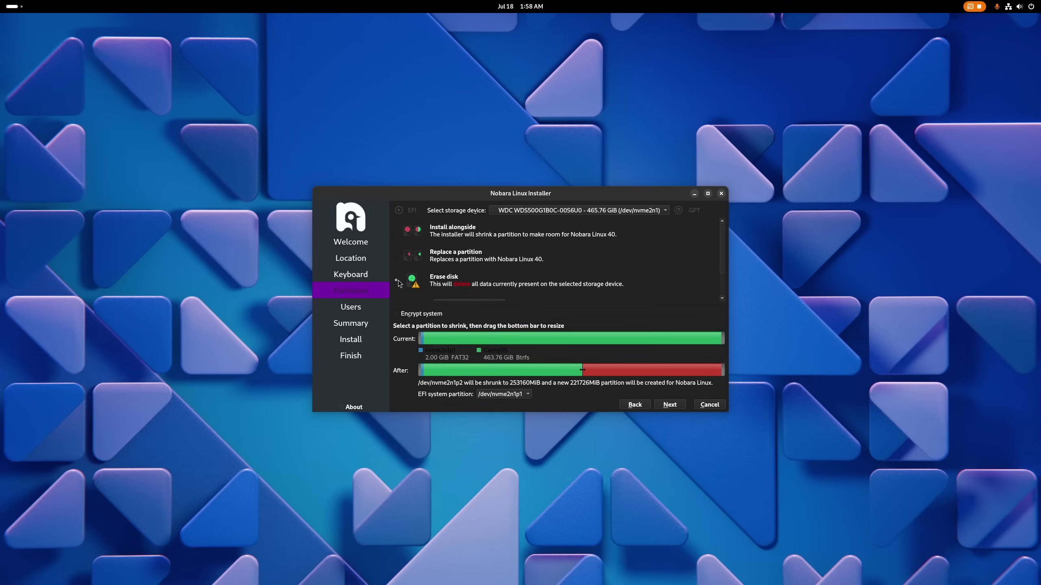
pyautogui.click(485, 304)
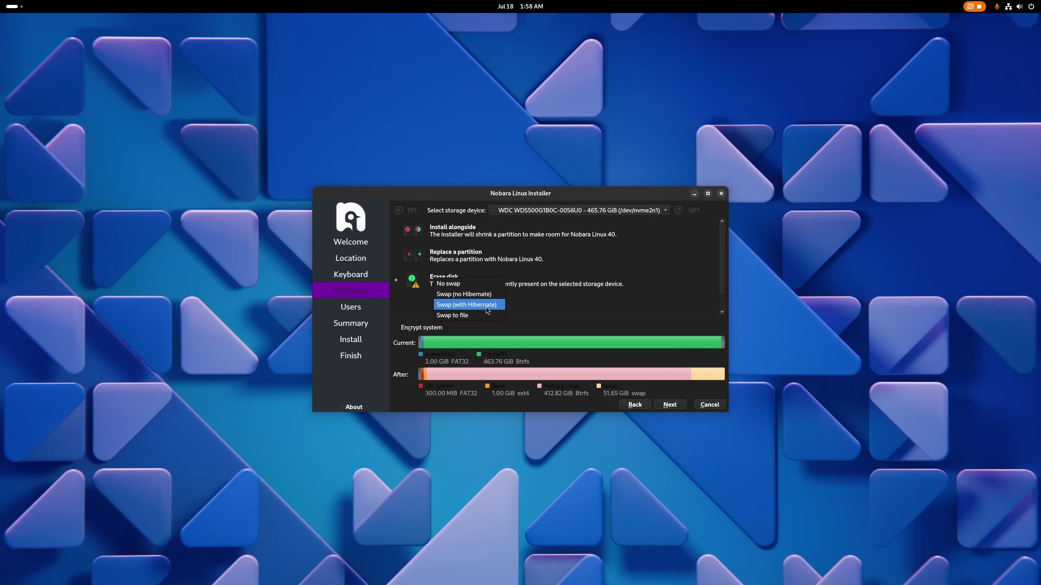
pyautogui.click(494, 316)
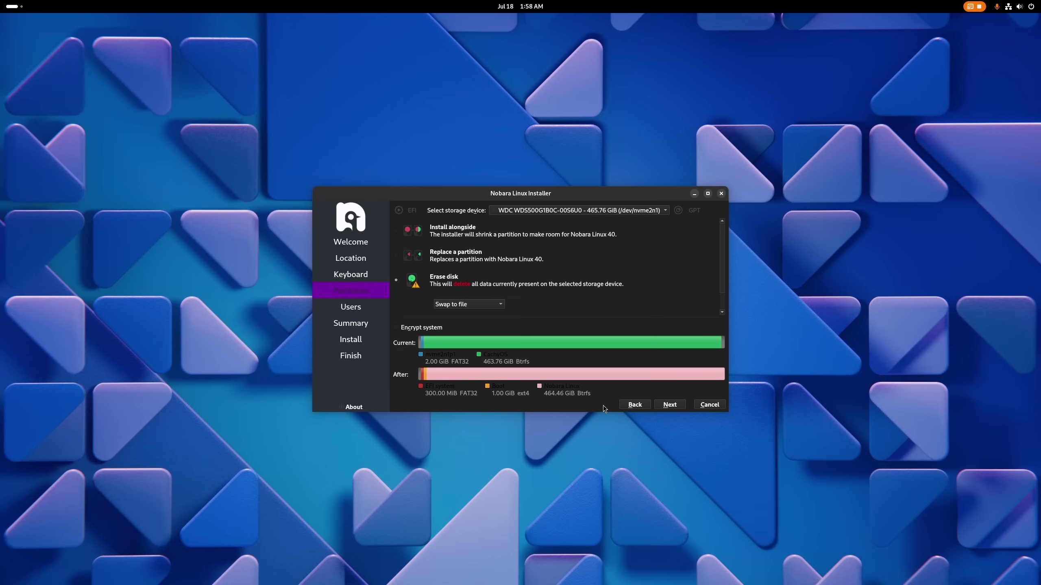
pyautogui.click(664, 403)
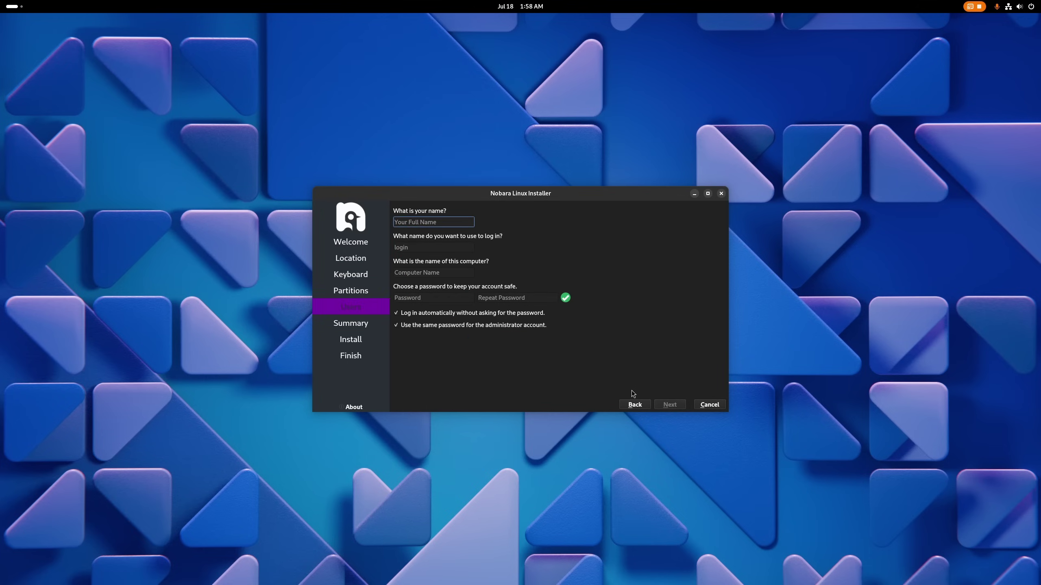
# - Enter the user's name and the account password twice, disable automatic login, and continue to the installation summary
pyautogui.write('matt')
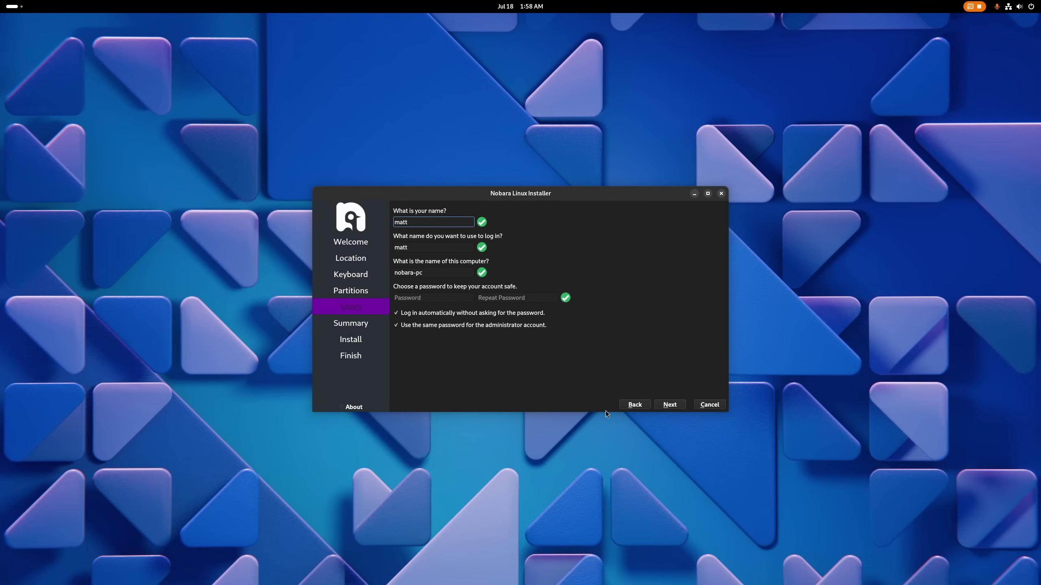
pyautogui.press('Tab')
pyautogui.write('a')
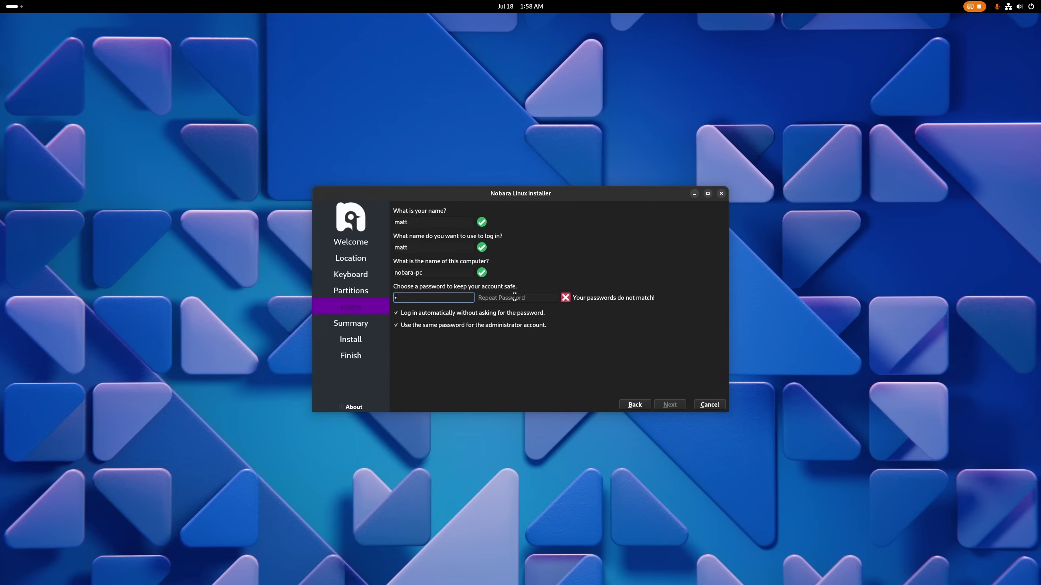
pyautogui.press('Tab')
pyautogui.write('a')
pyautogui.click(438, 313)
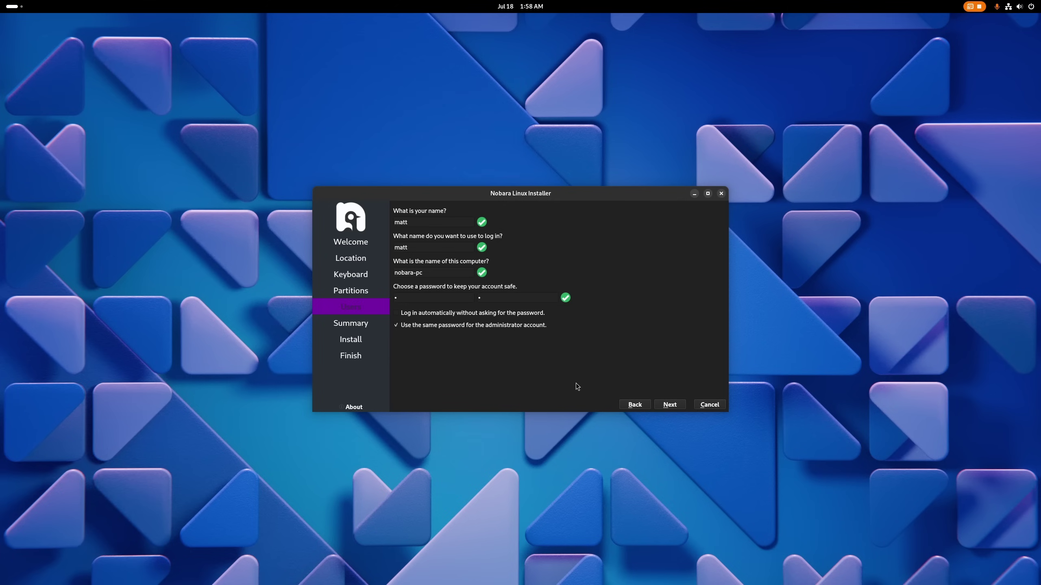
pyautogui.click(674, 405)
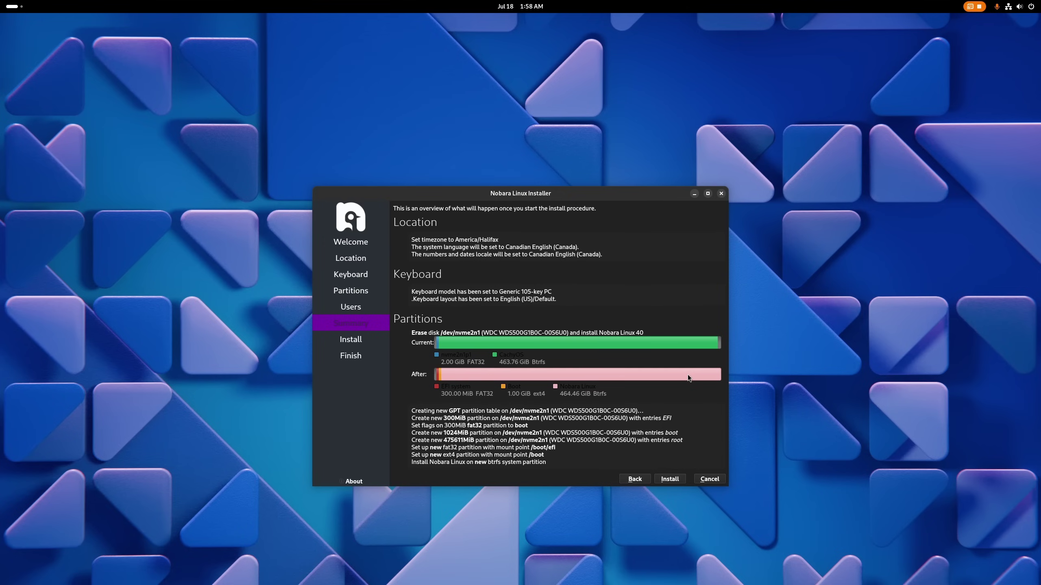
# - Start installing Nobara Linux 40 and move the installer window slightly up the desktop
pyautogui.click(674, 479)
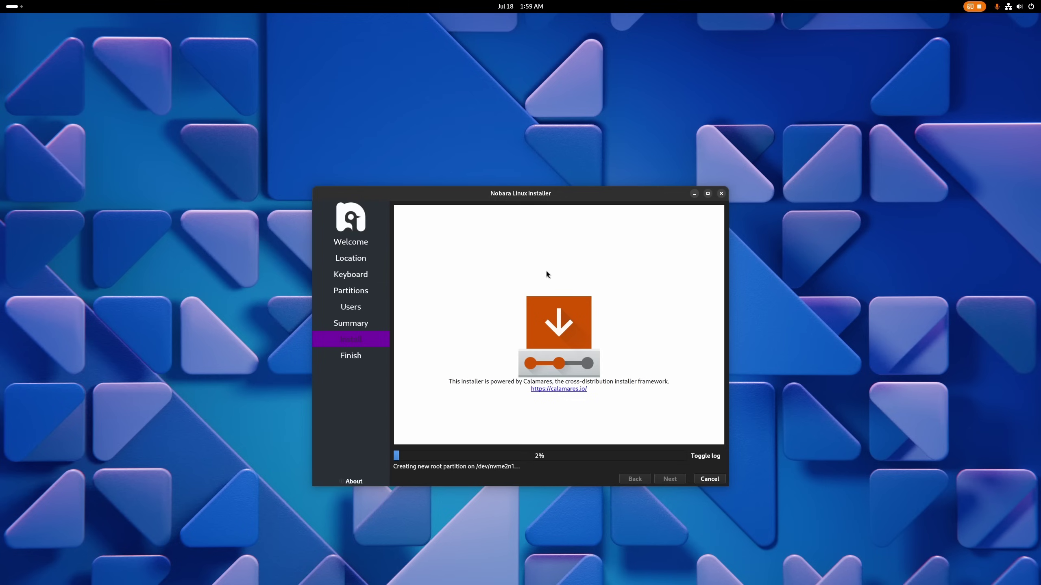
pyautogui.moveTo(516, 192); pyautogui.dragTo(497, 155)
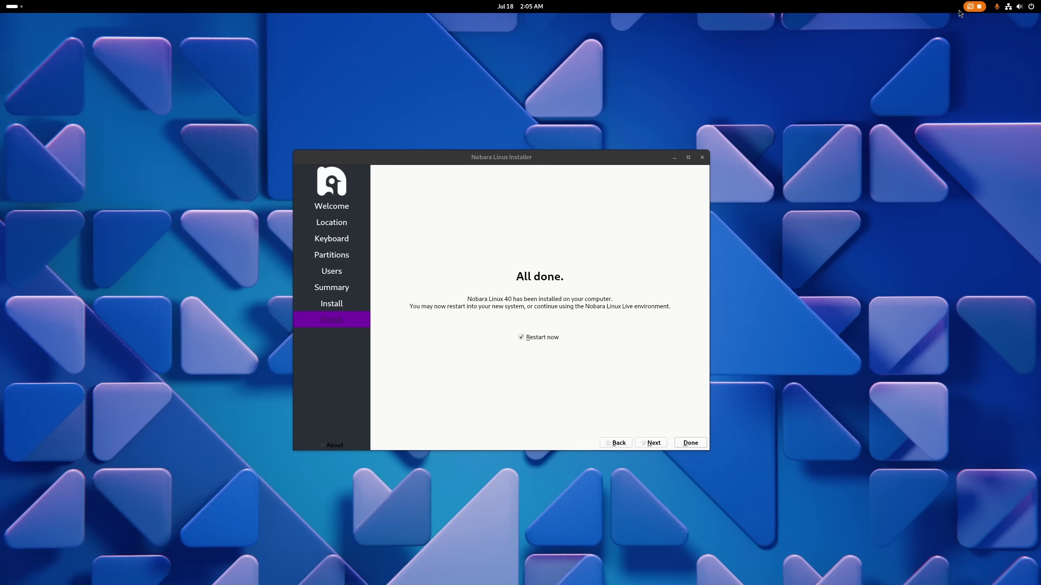
pyautogui.click(1030, 6)
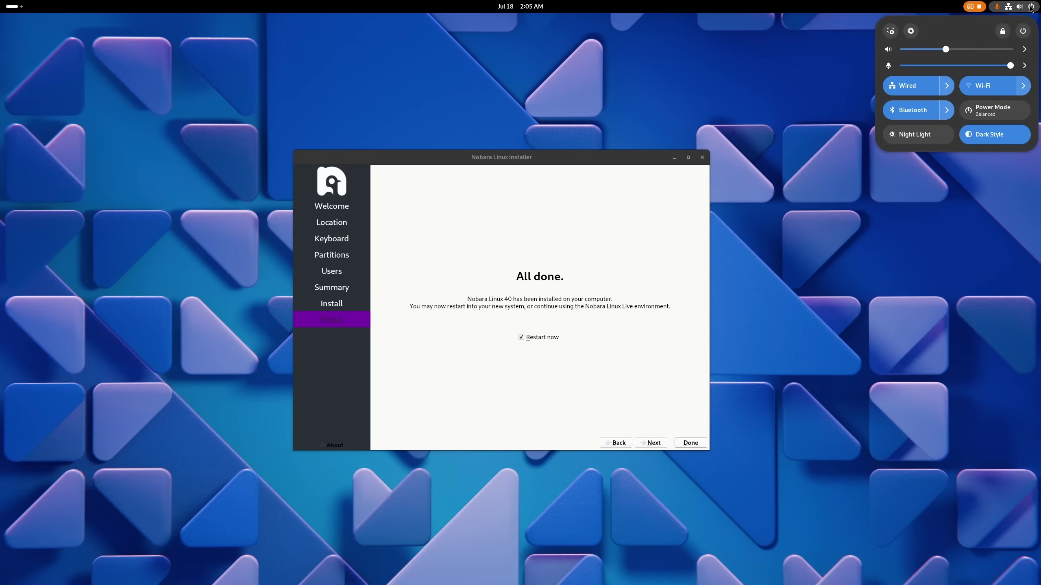
pyautogui.click(498, 280)
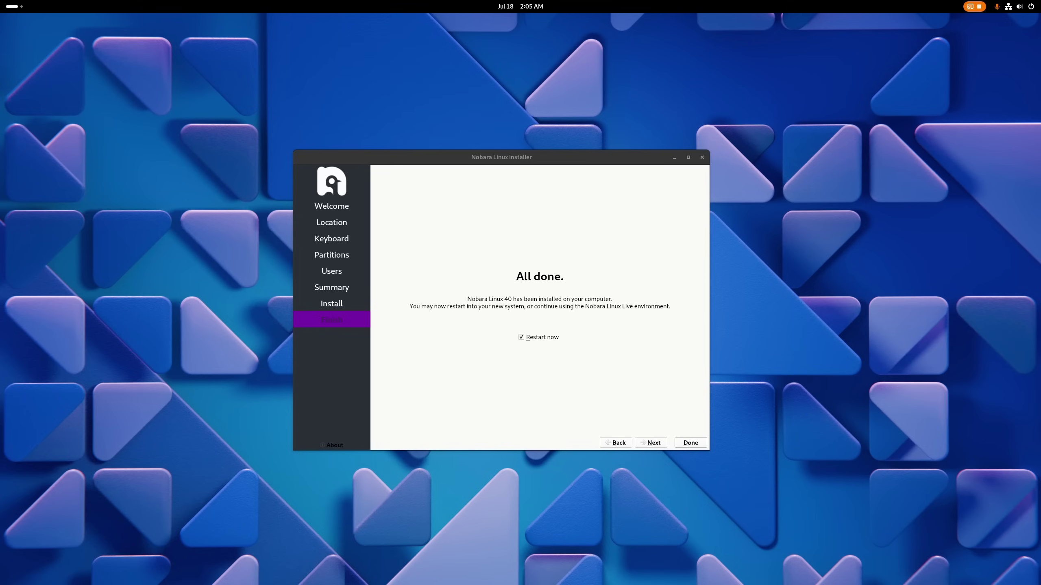
# - Close the Files window that shows the .config folder
pyautogui.moveTo(0, 119); pyautogui.dragTo(439, 128)
pyautogui.scroll(5, 492, 257)
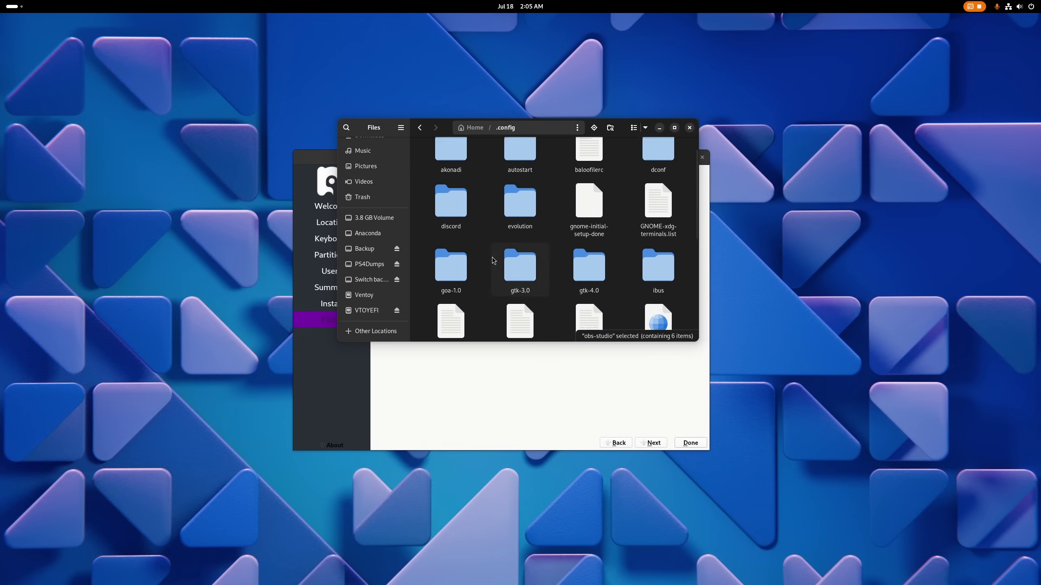
pyautogui.click(689, 128)
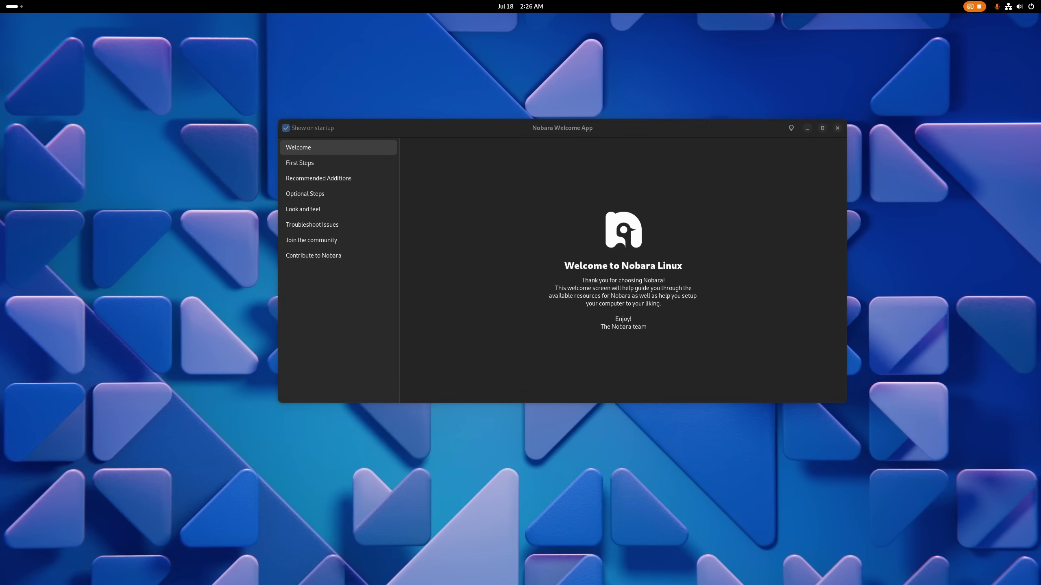
# - Open the Driver Manager from the First Steps of the Nobara Welcome App, check the nvidia-driver entry's details and close it
pyautogui.moveTo(422, 131); pyautogui.dragTo(372, 127)
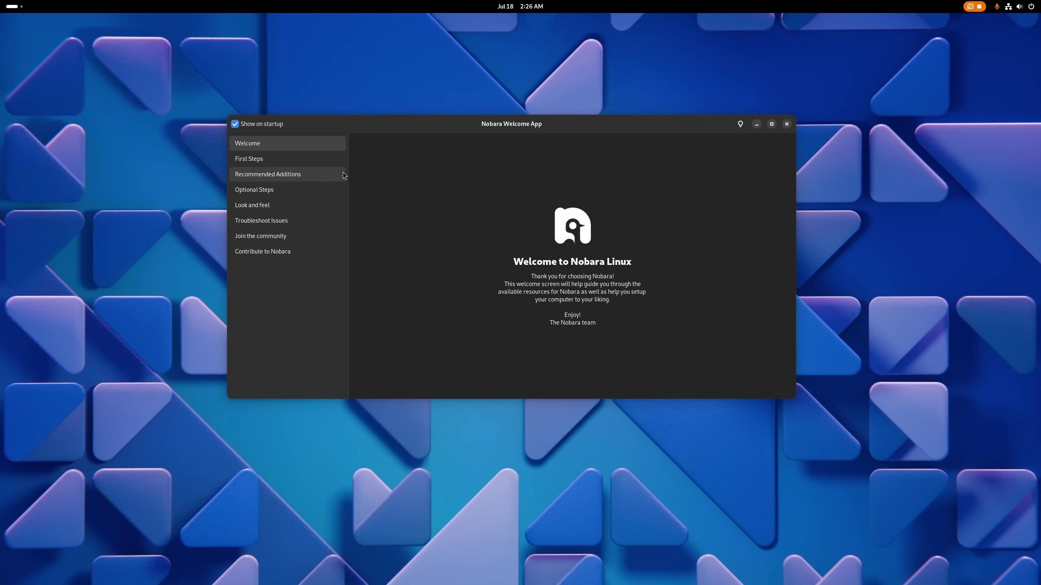
pyautogui.click(283, 164)
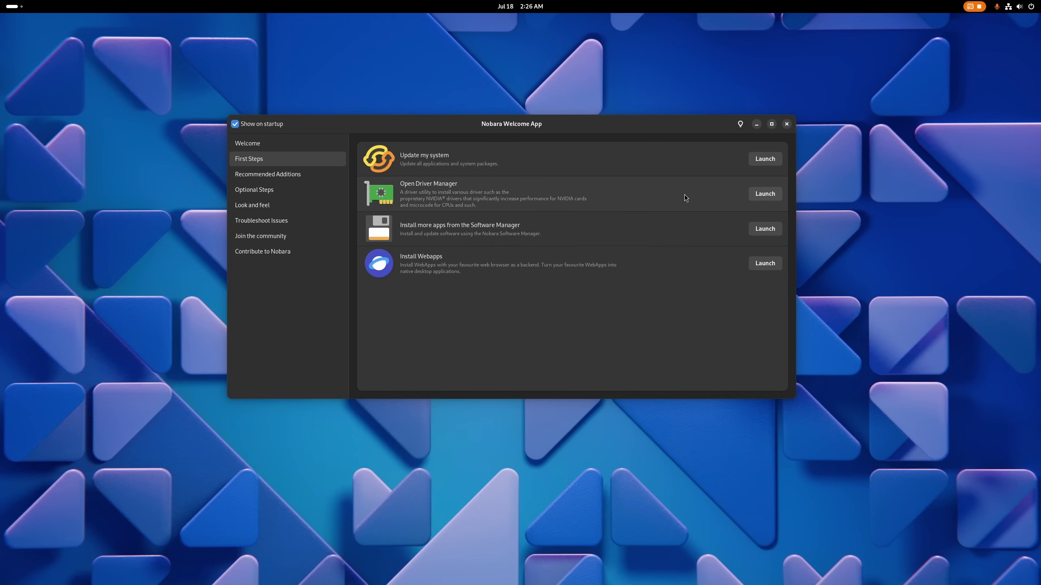
pyautogui.click(755, 195)
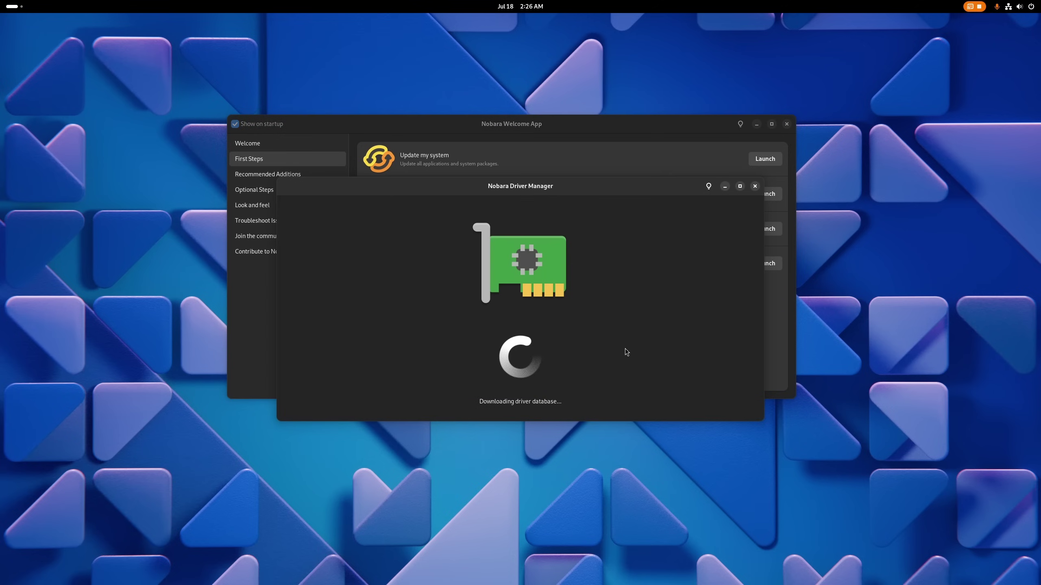
pyautogui.click(662, 313)
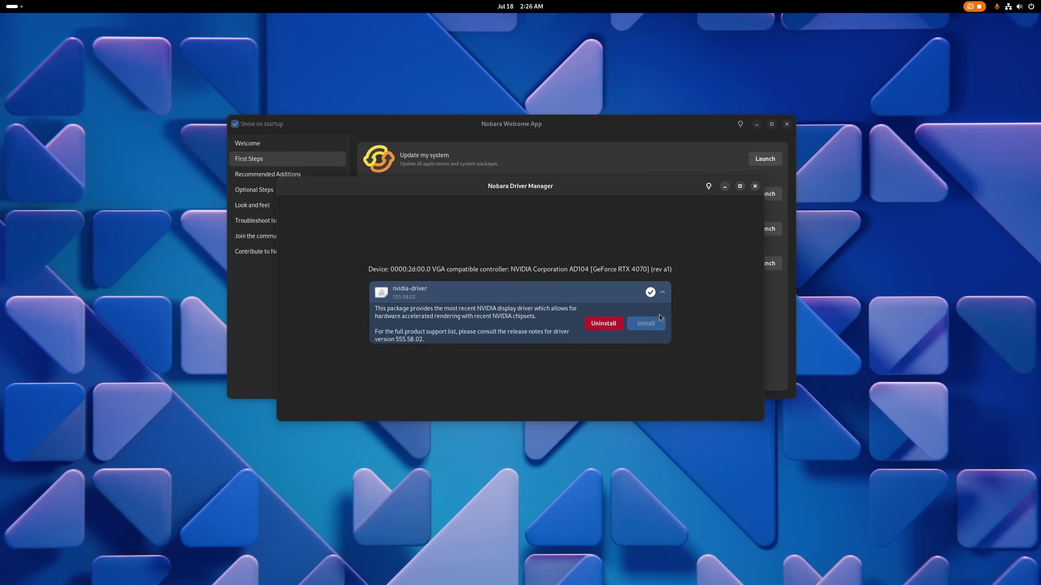
pyautogui.click(755, 186)
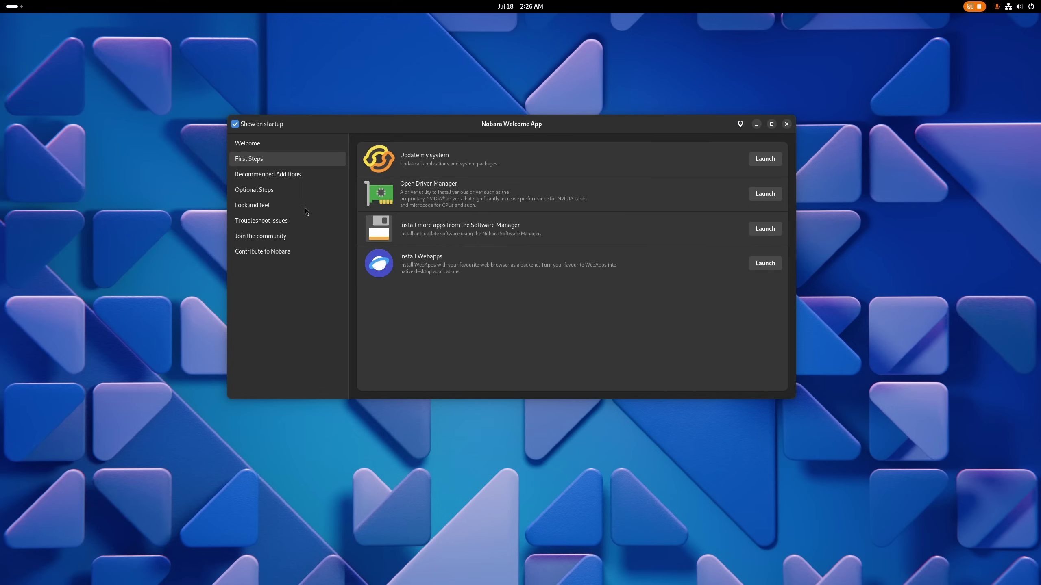
# - Review the Recommended Additions, Optional Steps and Look and feel sections of the Nobara Welcome App
pyautogui.click(303, 174)
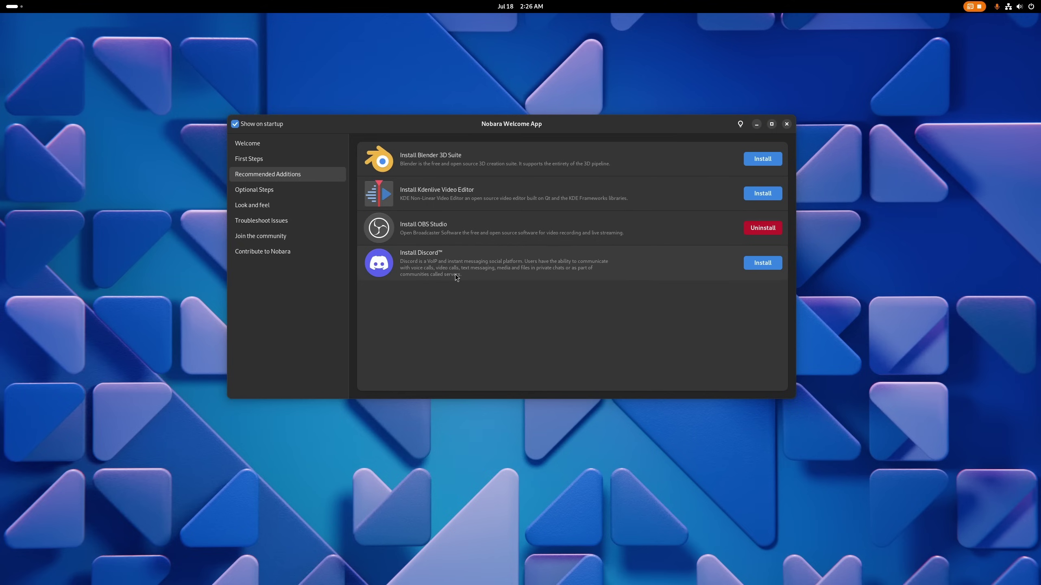
pyautogui.click(319, 189)
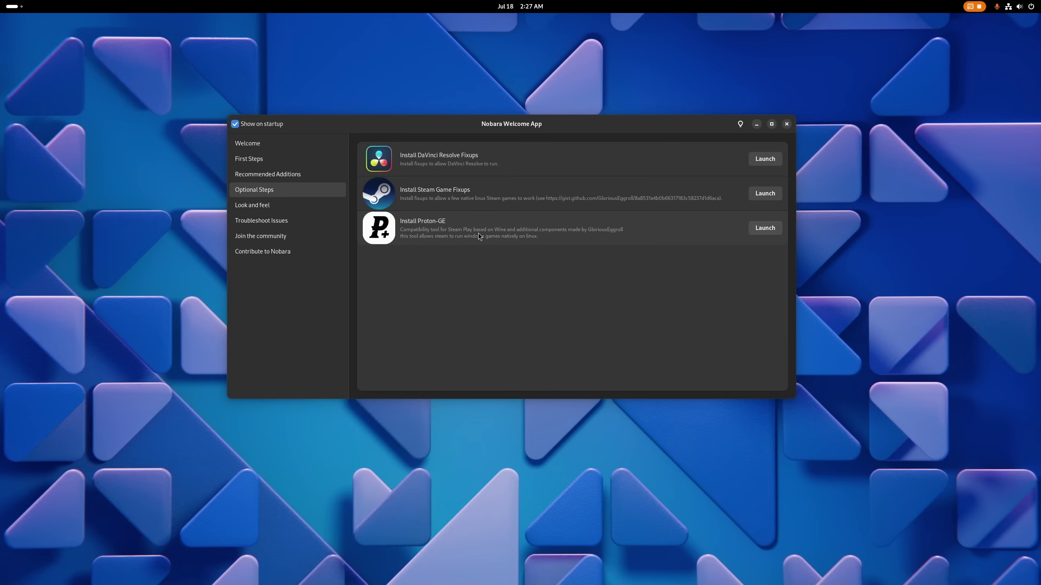
pyautogui.click(326, 202)
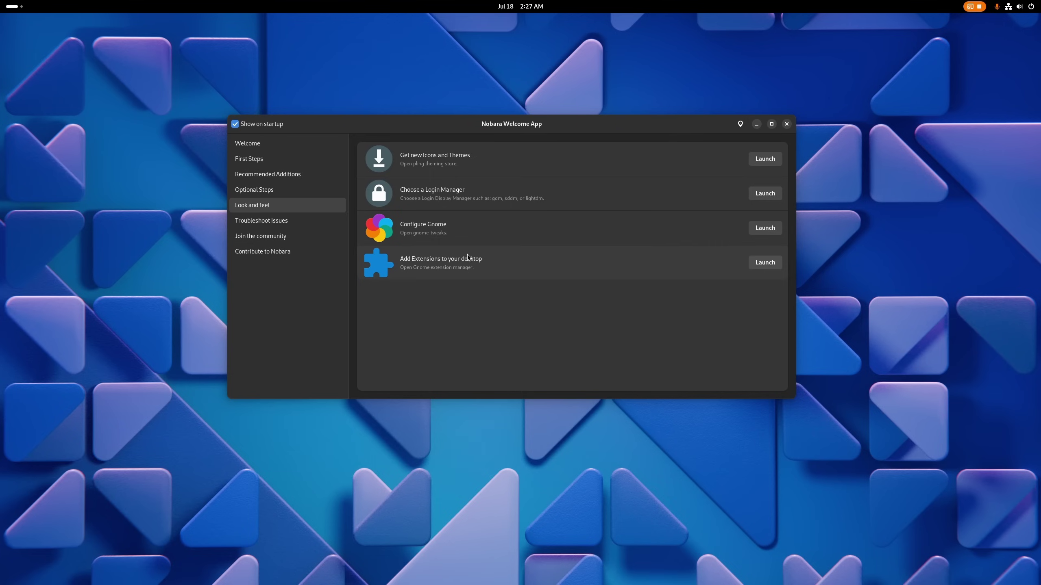
# - Check the available login managers, cancel the selection and close the Nobara Welcome App
pyautogui.click(765, 193)
pyautogui.scroll(-2, 434, 321)
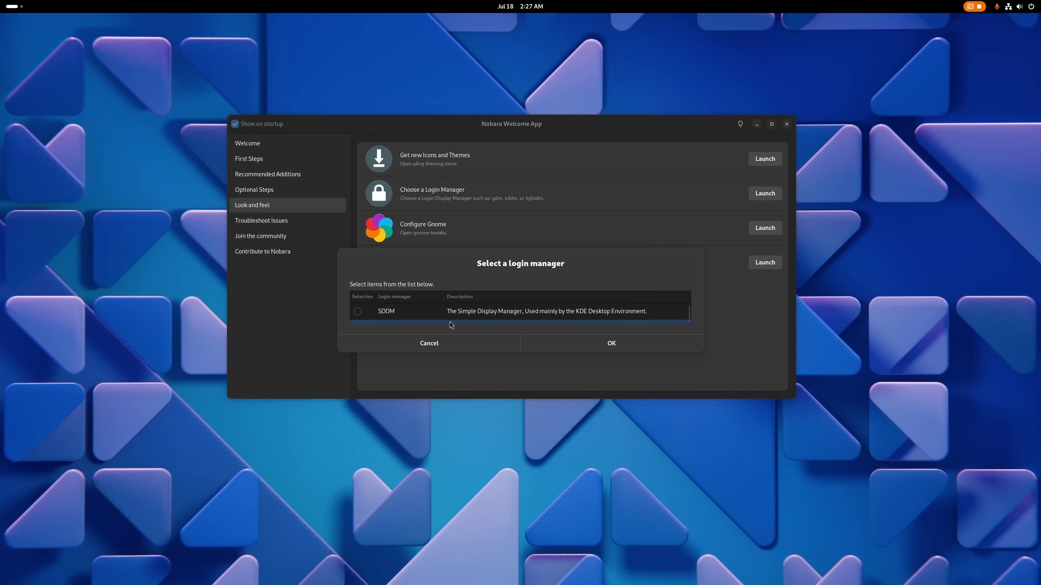
pyautogui.scroll(-1, 435, 322)
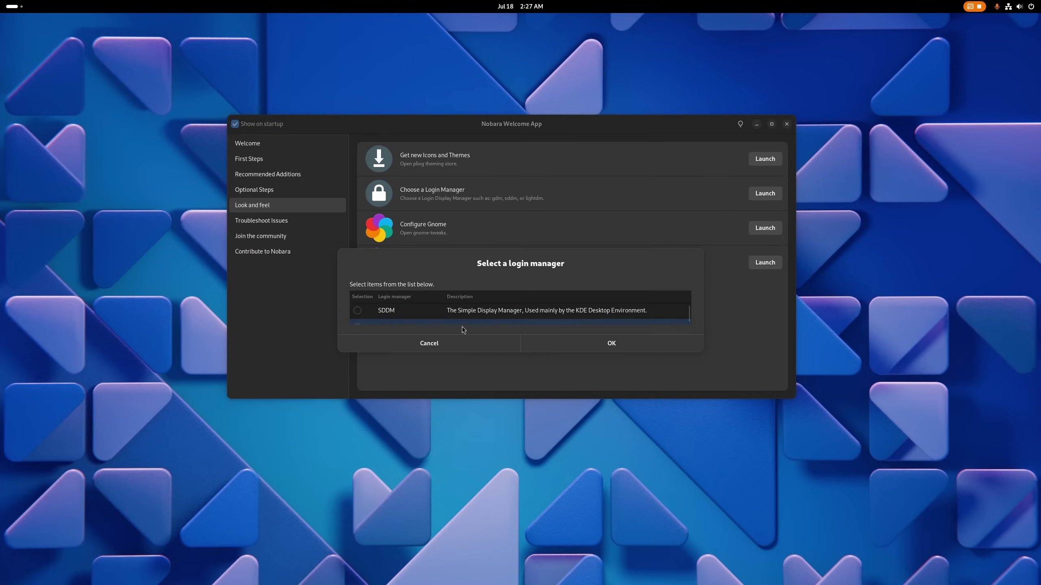
pyautogui.click(466, 343)
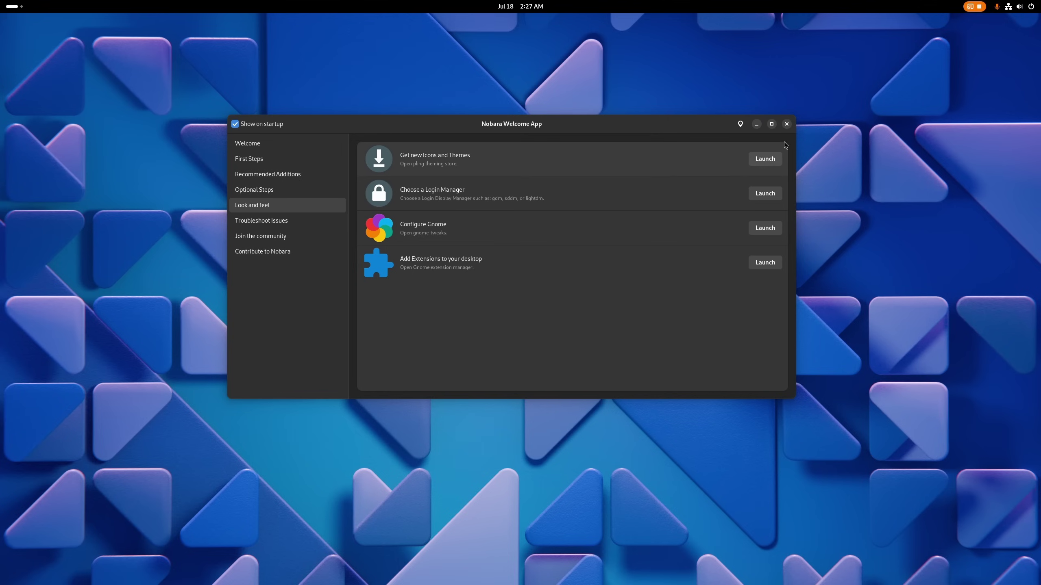
pyautogui.click(787, 124)
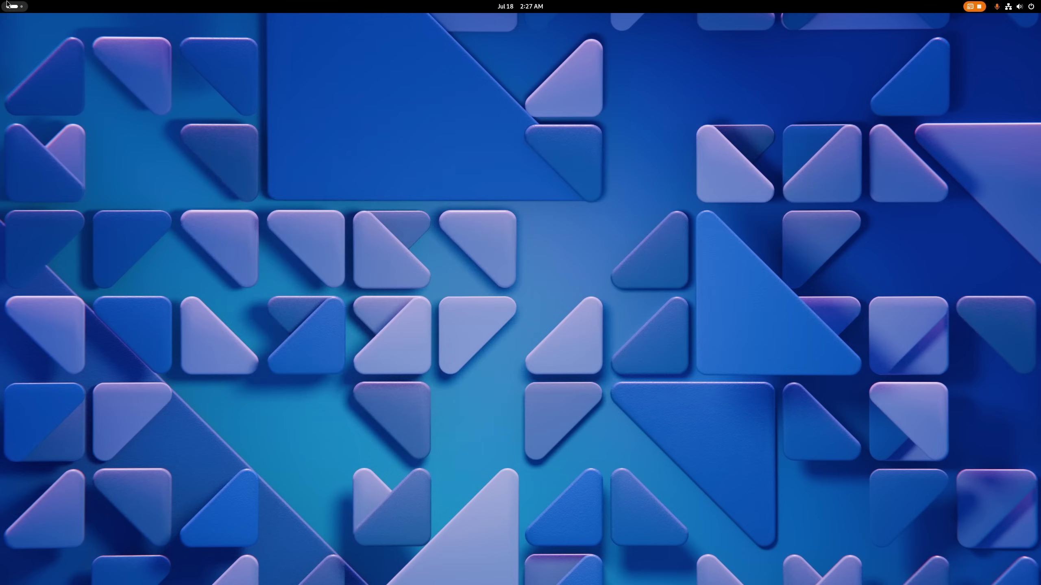
# - Switch to the terminal, erase the pending dnf update command and clear the screen with the clear command
pyautogui.click(14, 6)
pyautogui.click(13, 7)
pyautogui.moveTo(0, 98); pyautogui.dragTo(777, 2)
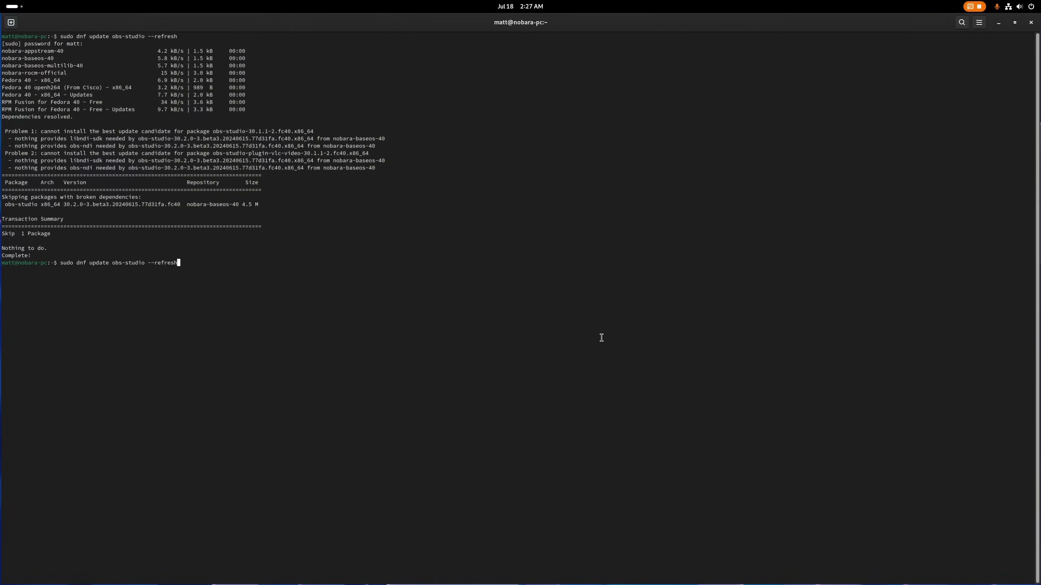
pyautogui.press('BackSpace')
pyautogui.press('BackSpace')
pyautogui.press('BackSpace')
pyautogui.press('BackSpace')
pyautogui.press('BackSpace')
pyautogui.press('BackSpace')
pyautogui.press('BackSpace')
pyautogui.press('BackSpace')
pyautogui.press('BackSpace')
pyautogui.press('BackSpace')
pyautogui.press('BackSpace')
pyautogui.press('BackSpace')
pyautogui.press('BackSpace')
pyautogui.press('BackSpace')
pyautogui.press('BackSpace')
pyautogui.press('BackSpace')
pyautogui.press('BackSpace')
pyautogui.press('BackSpace')
pyautogui.press('BackSpace')
pyautogui.press('BackSpace')
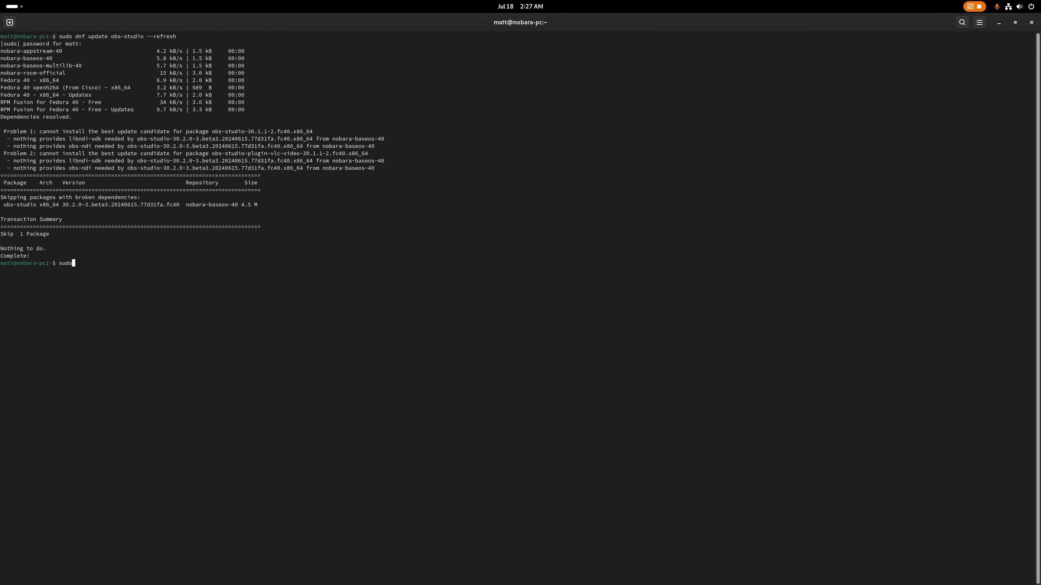
pyautogui.write('clear')
pyautogui.press('Return')
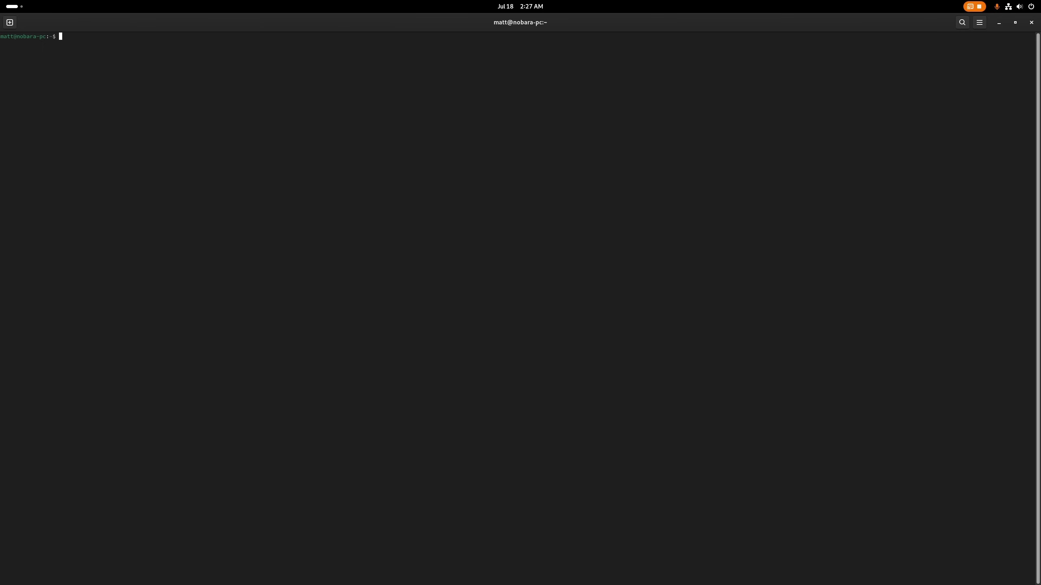
# - Enlarge the terminal text and display the kernel release with uname -r
pyautogui.hotkey('ctrl', '+')
pyautogui.hotkey('ctrl', '+')
pyautogui.hotkey('ctrl', '+')
pyautogui.hotkey('ctrl', '+')
pyautogui.hotkey('ctrl', '+')
pyautogui.hotkey('ctrl', '+')
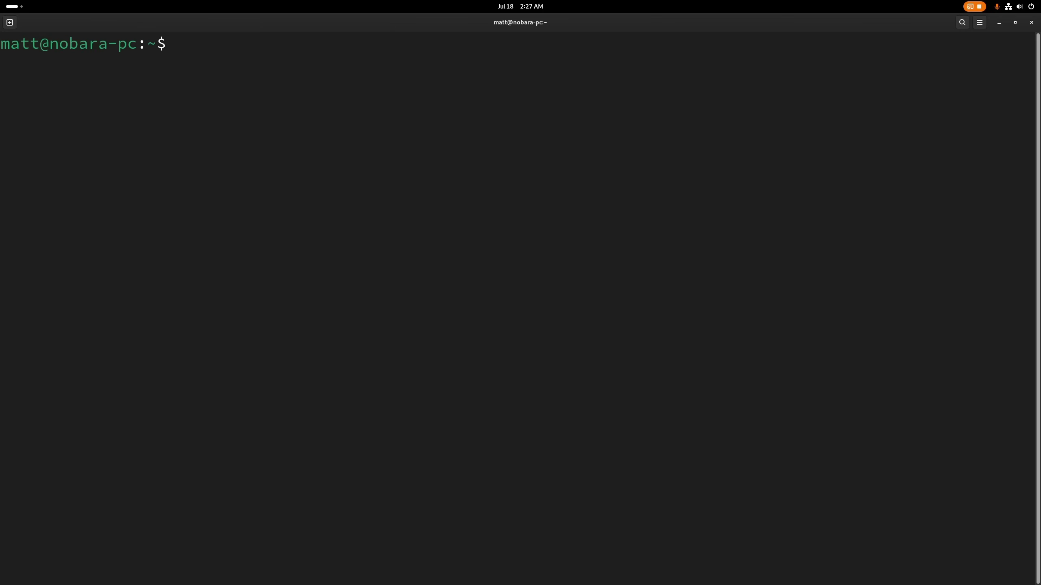
pyautogui.write('uname -r')
pyautogui.press('Return')
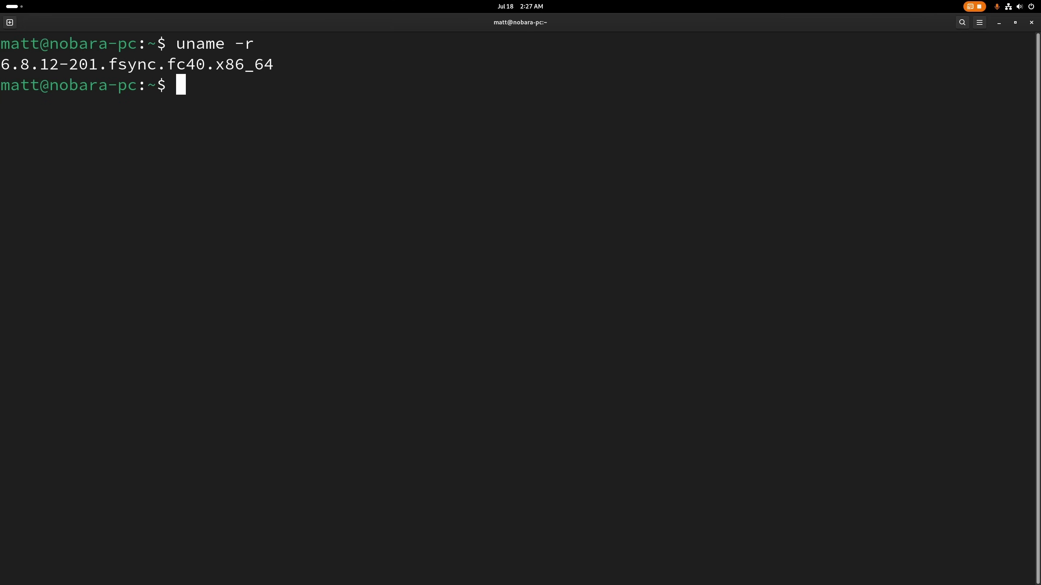
# - Run the command flatpak install ExtensionManager in the terminal
pyautogui.write('flatpa')
pyautogui.press('BackSpace')
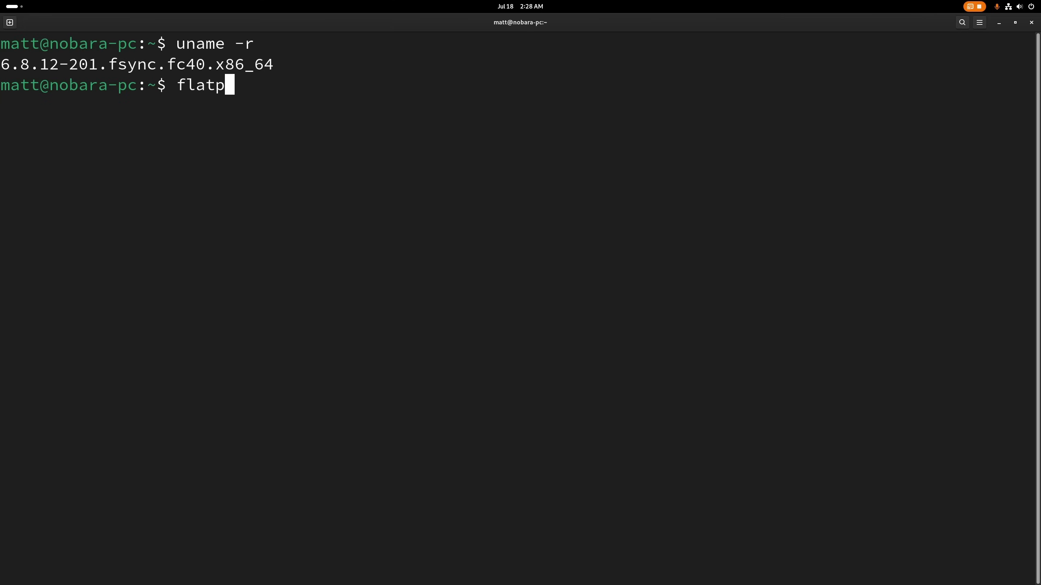
pyautogui.write('ak instaklk')
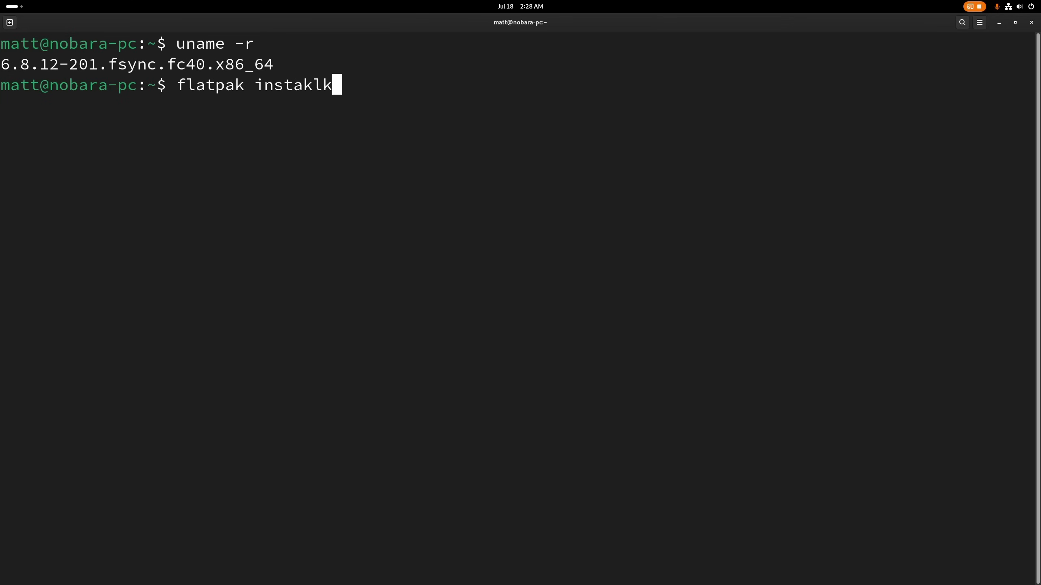
pyautogui.press('BackSpace')
pyautogui.press('BackSpace')
pyautogui.press('BackSpace')
pyautogui.write('ll EXtensio')
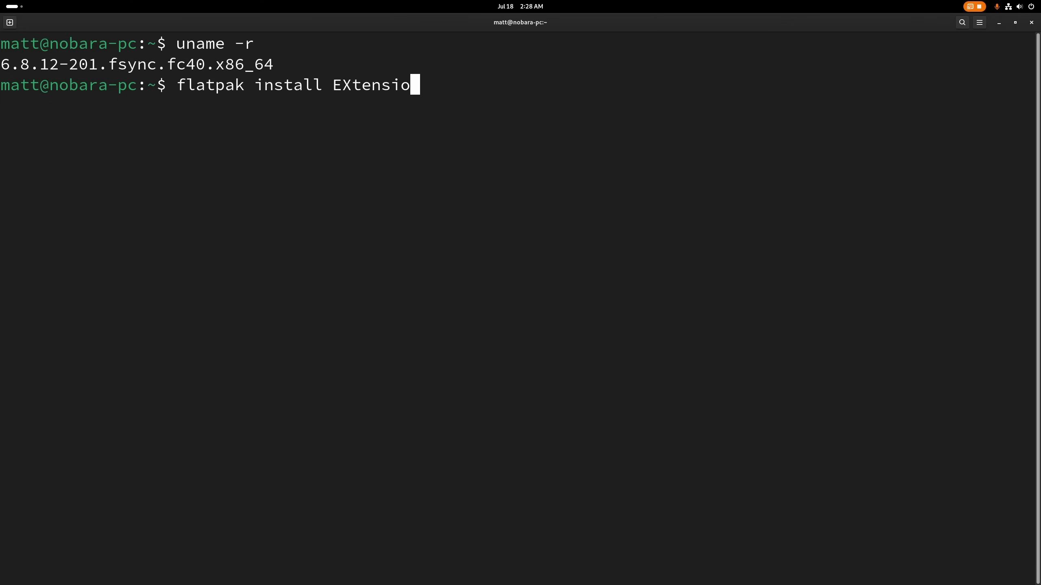
pyautogui.press('BackSpace')
pyautogui.press('BackSpace')
pyautogui.press('BackSpace')
pyautogui.press('BackSpace')
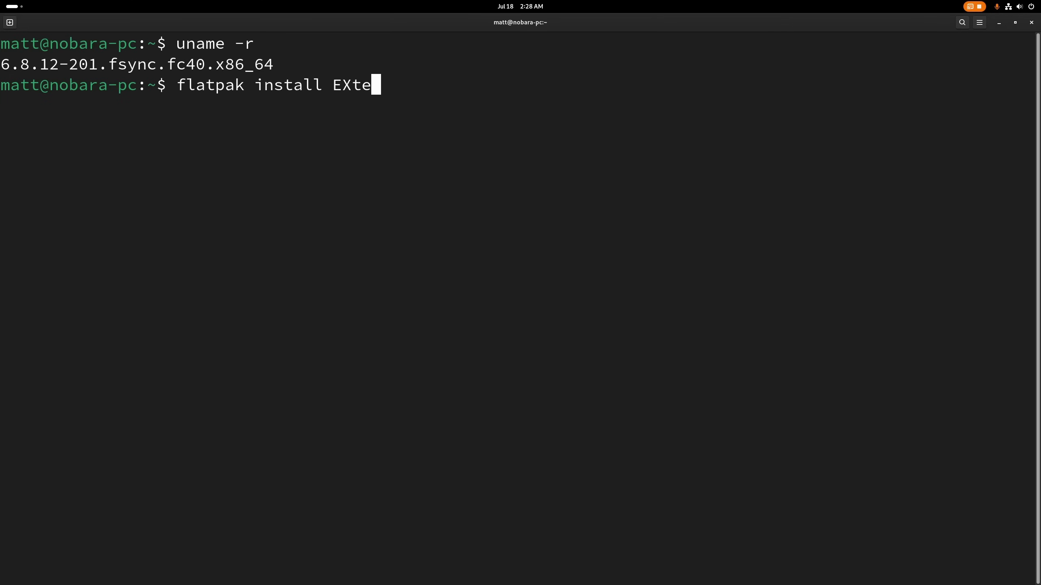
pyautogui.press('BackSpace')
pyautogui.press('BackSpace')
pyautogui.press('BackSpace')
pyautogui.write('xtye')
pyautogui.press('BackSpace')
pyautogui.press('BackSpace')
pyautogui.write('ensionManager')
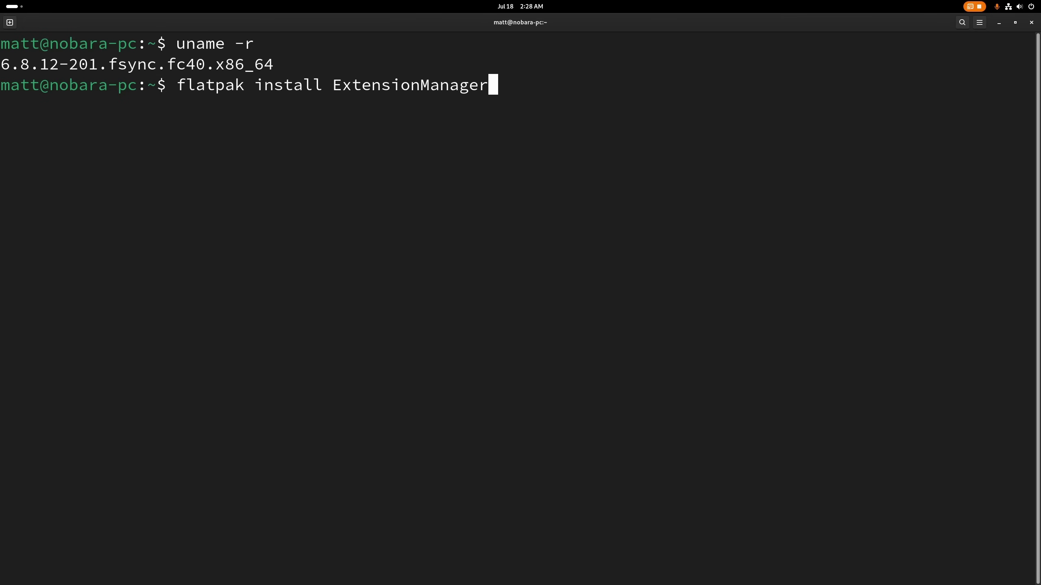
pyautogui.press('Return')
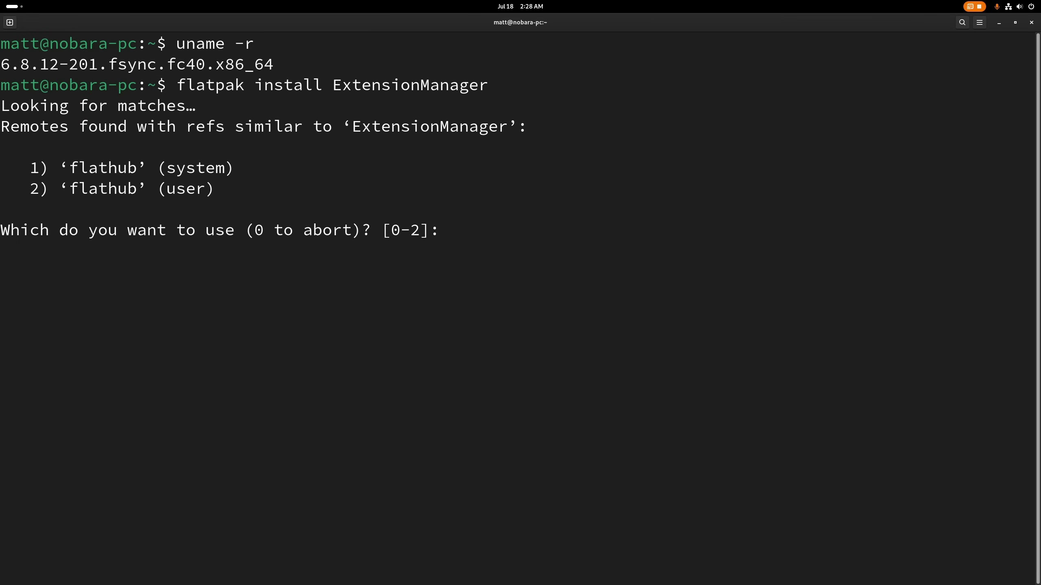
# - Choose the flathub (system) remote and accept the found ref, the required runtime and the installation of Extension Manager
pyautogui.write('1')
pyautogui.press('Return')
pyautogui.write('y')
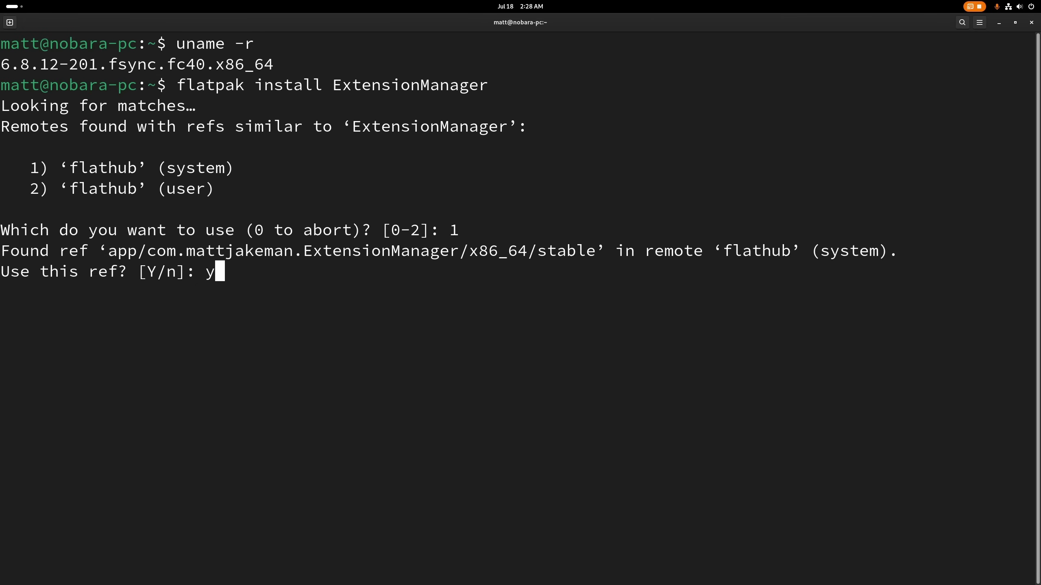
pyautogui.press('Return')
pyautogui.write('y')
pyautogui.press('Return')
pyautogui.write('y')
pyautogui.press('Return')
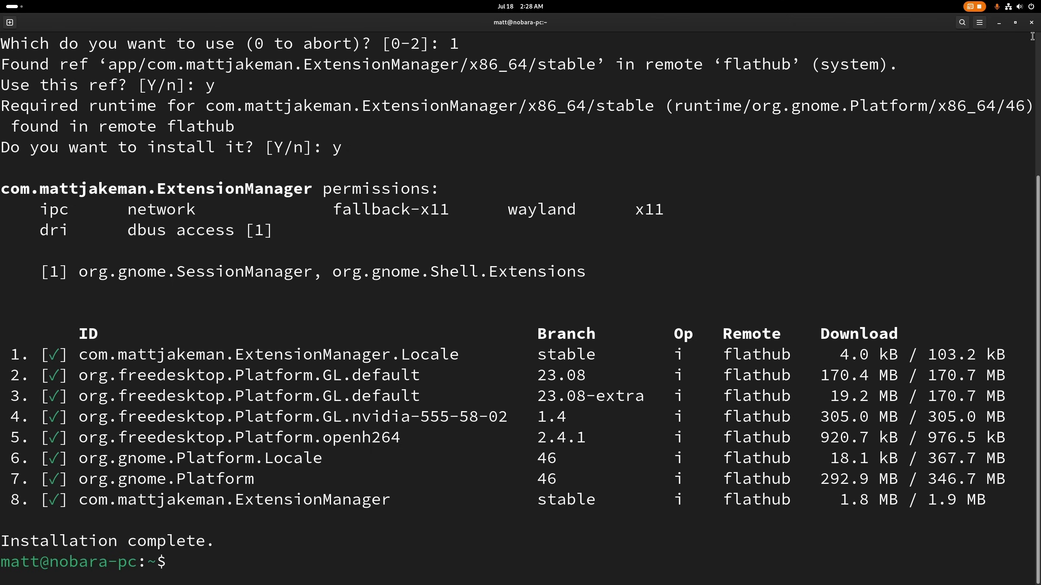
# - Close the terminal, then open Extension Manager from the application overview and maximize its window
pyautogui.click(1031, 22)
pyautogui.click(4, 6)
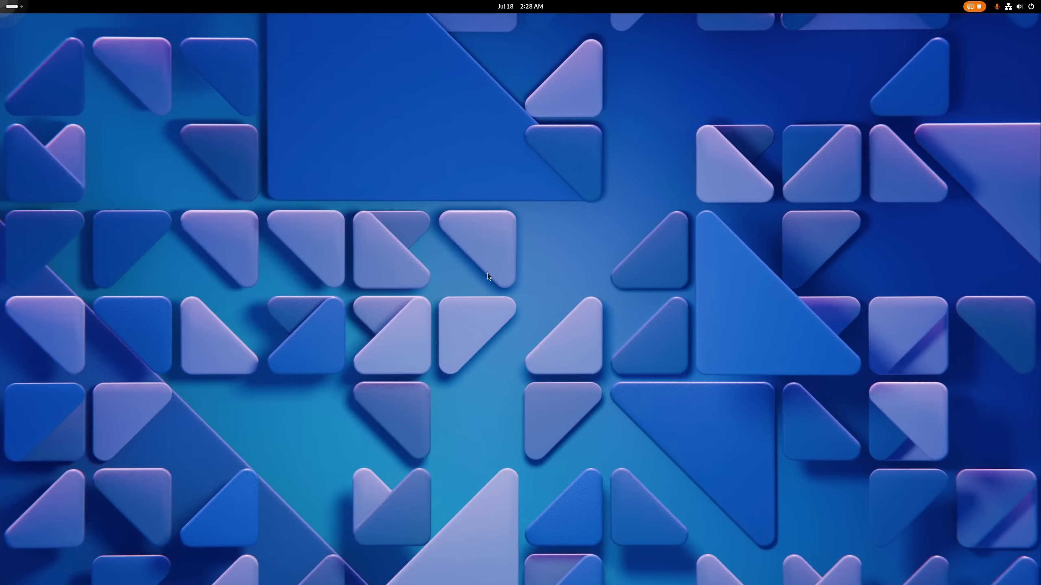
pyautogui.click(4, 6)
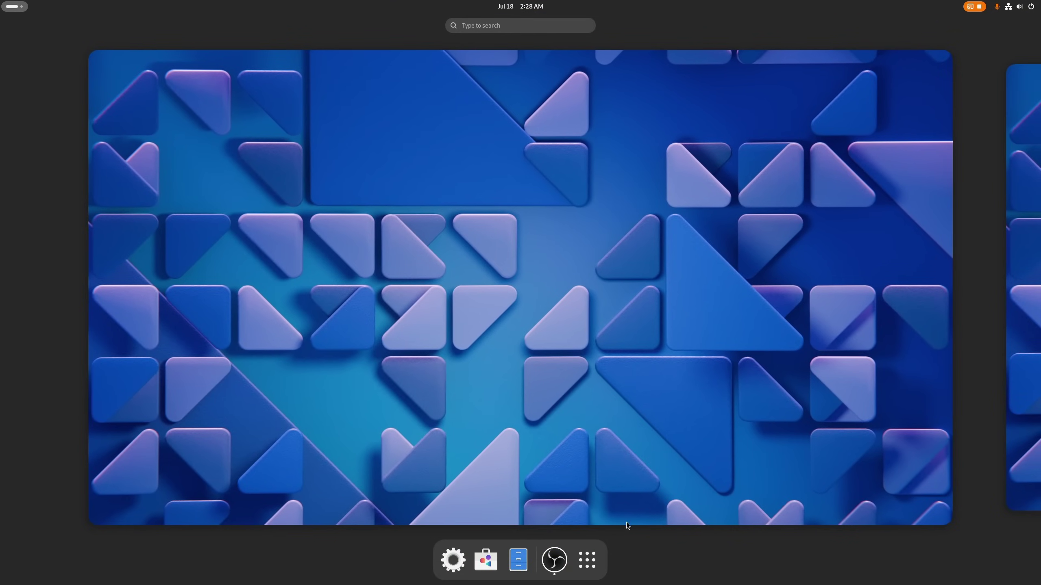
pyautogui.click(587, 560)
pyautogui.scroll(-1, 672, 484)
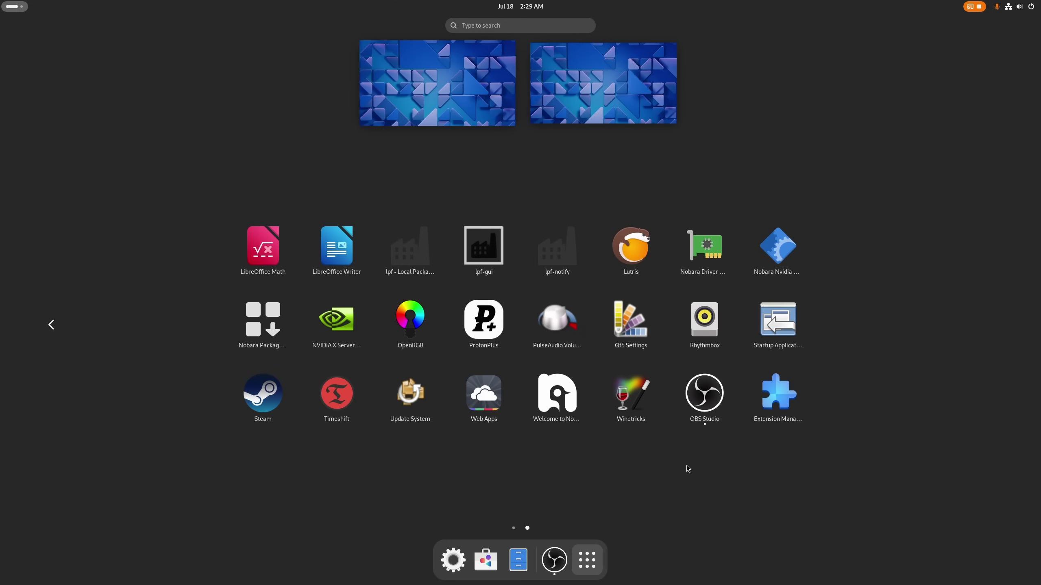
pyautogui.click(778, 390)
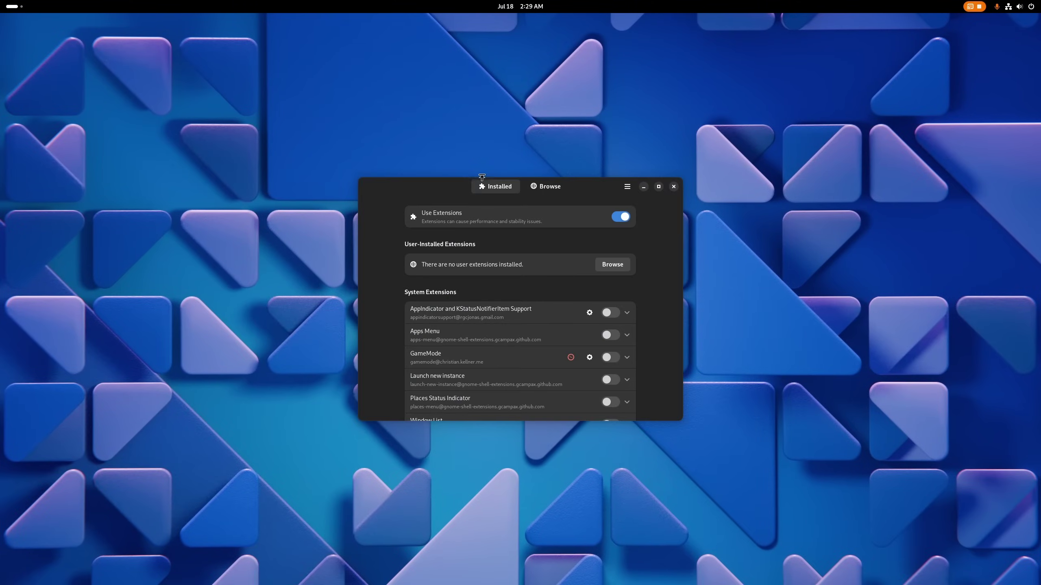
pyautogui.doubleClick(465, 189)
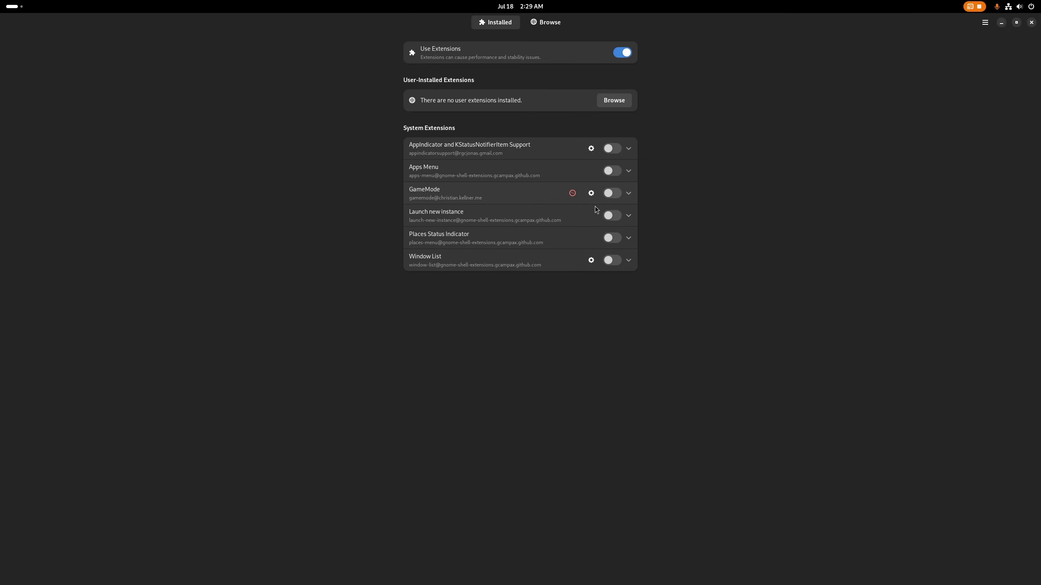
# - Turn on AppIndicator and KStatusNotifierItem Support, and install the User Themes and Extension List extensions from the online catalogue
pyautogui.click(611, 149)
pyautogui.click(533, 23)
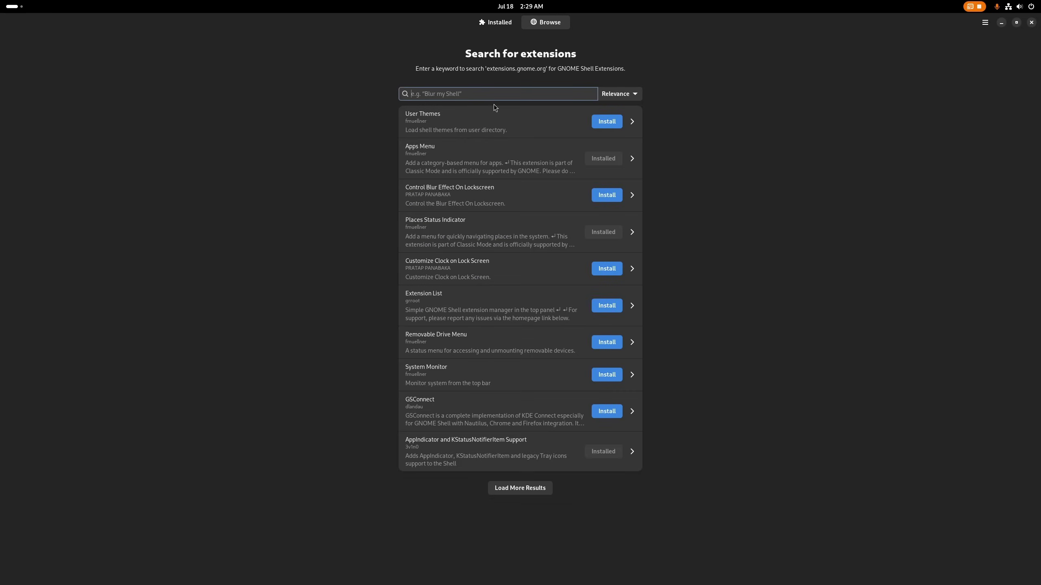
pyautogui.click(606, 121)
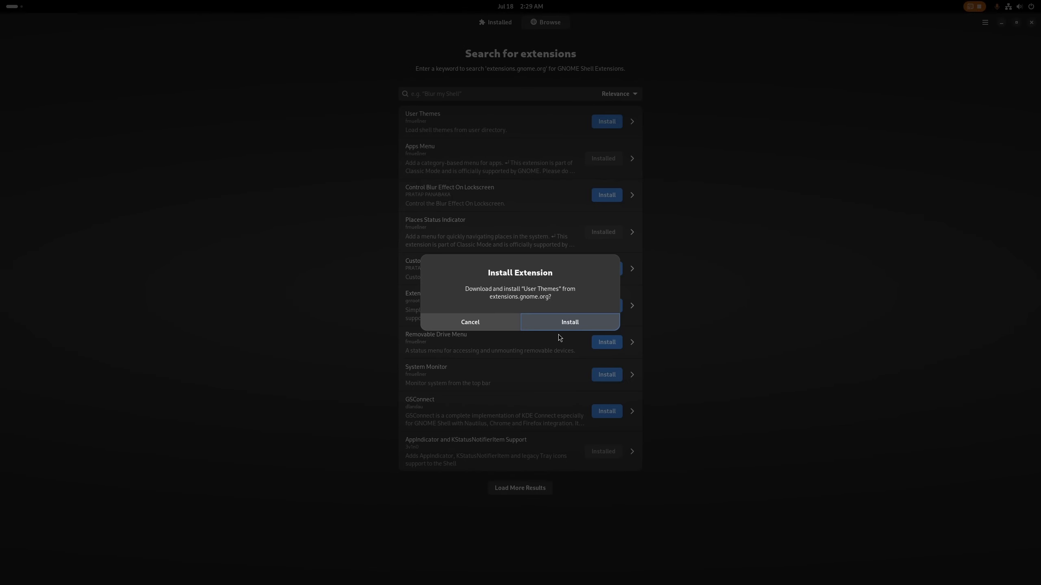
pyautogui.click(553, 326)
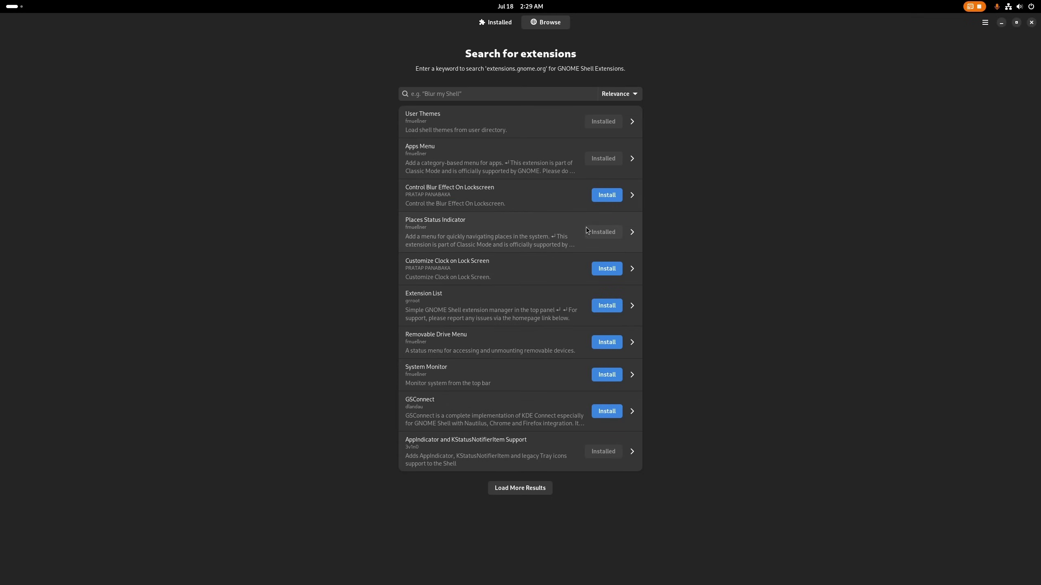
pyautogui.click(607, 305)
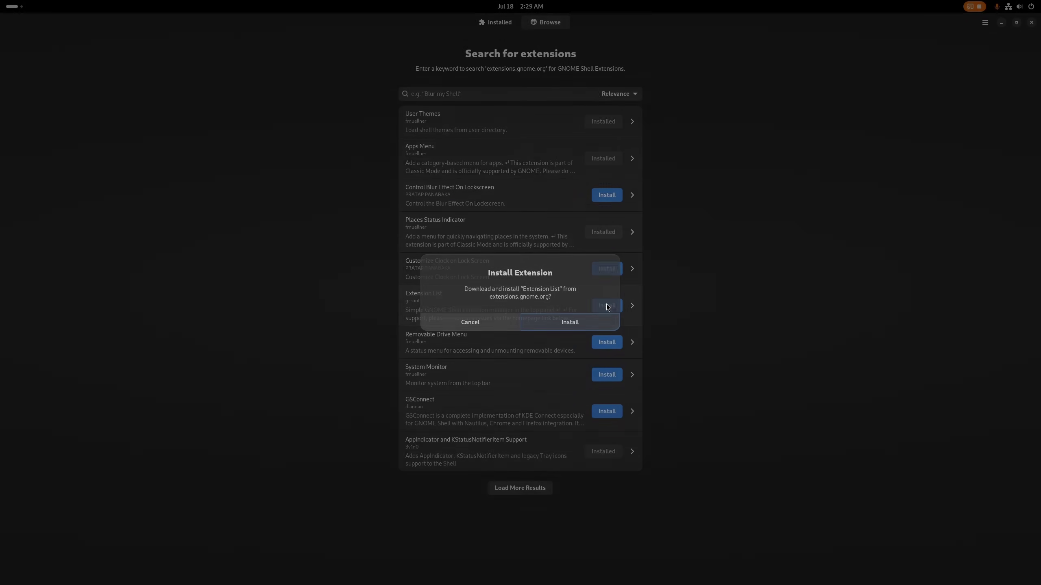
pyautogui.click(571, 325)
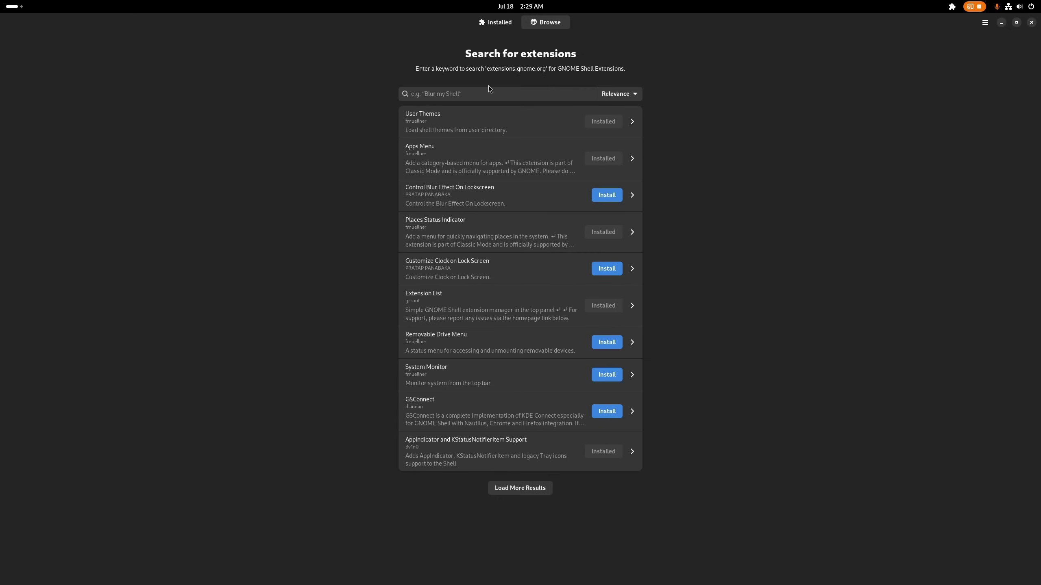
# - Search the extension catalogue for "dash", check the Dash to Panel details and return to the results
pyautogui.click(503, 93)
pyautogui.write('dash')
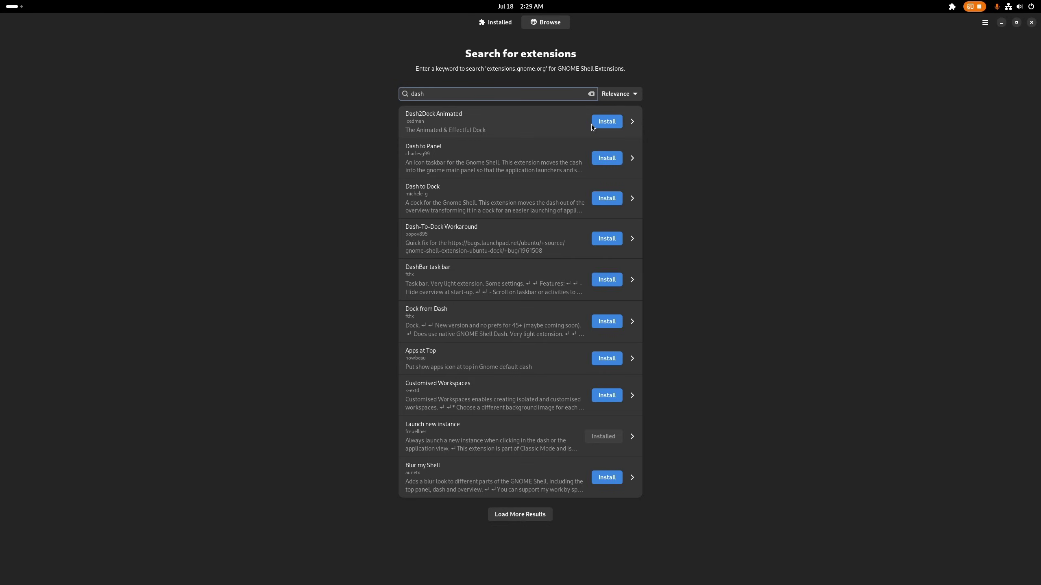
pyautogui.click(496, 156)
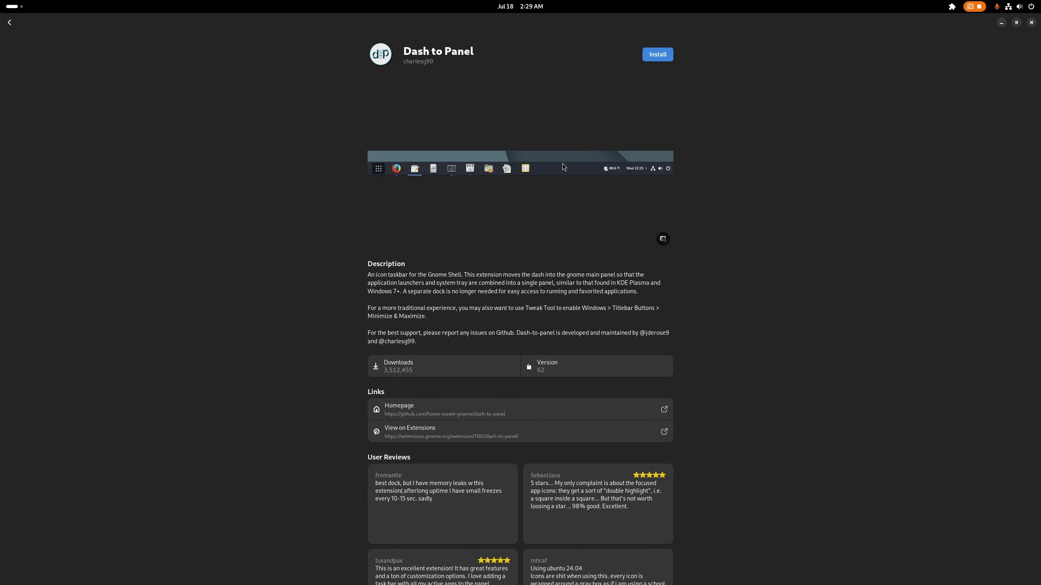
pyautogui.click(9, 23)
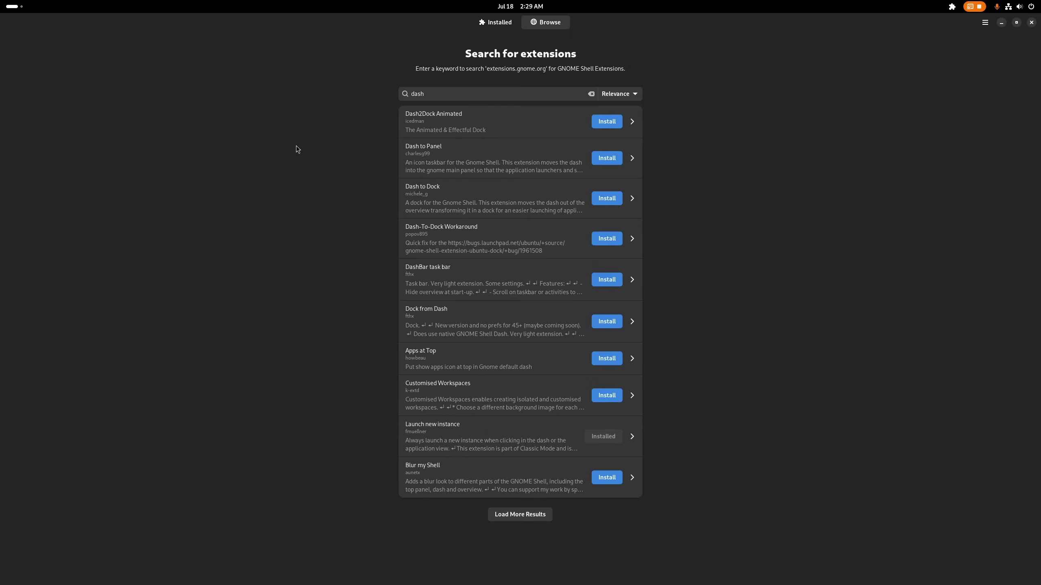
# - Open the Dash to Dock details from the search results and install the extension
pyautogui.click(422, 198)
pyautogui.click(652, 58)
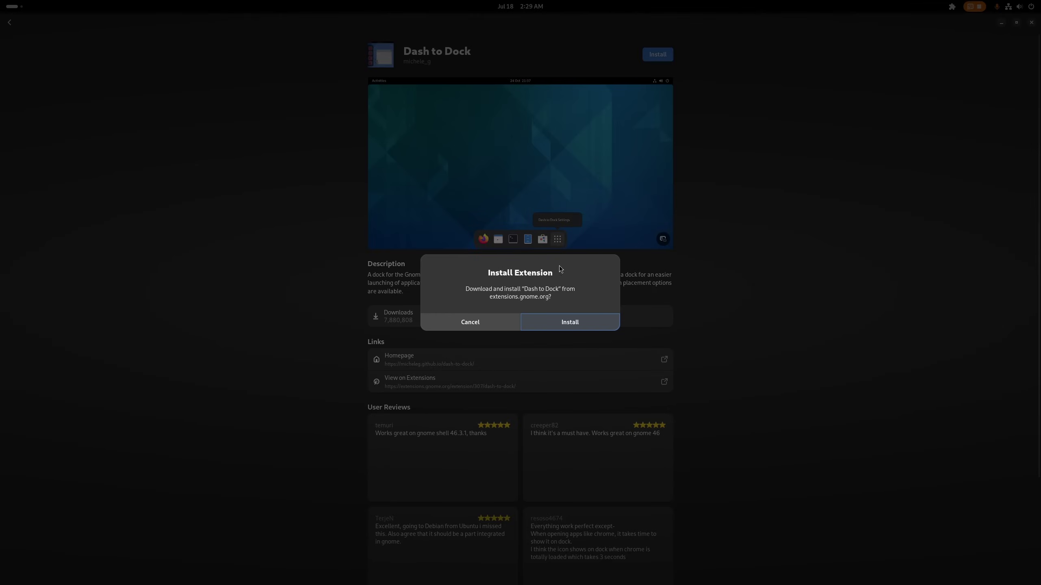
pyautogui.click(570, 322)
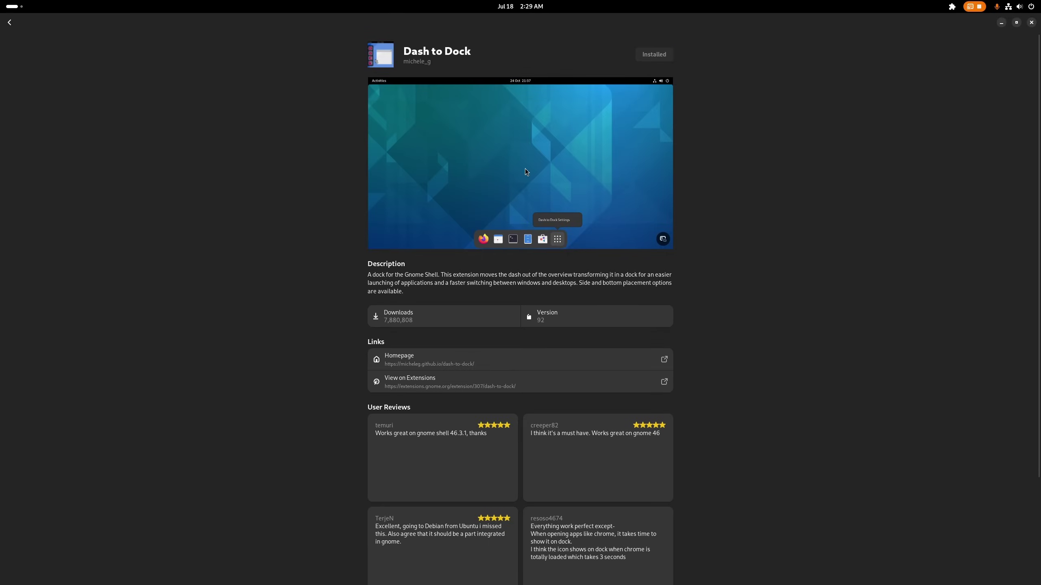
# - Return from the Dash to Dock details to the search results and install the Blur my Shell extension
pyautogui.click(10, 22)
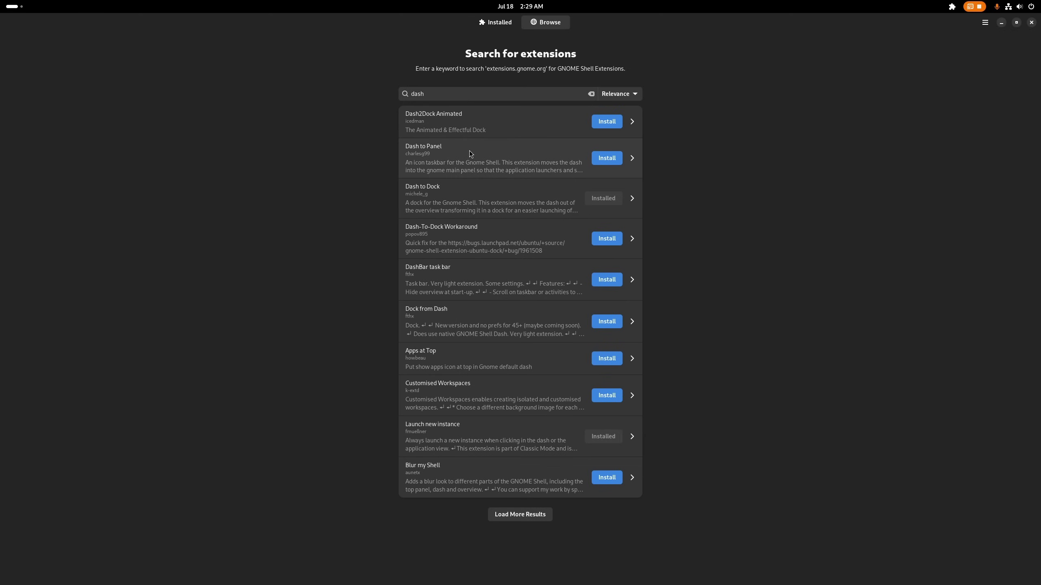
pyautogui.click(614, 477)
pyautogui.click(549, 323)
pyautogui.moveTo(806, 23); pyautogui.dragTo(668, 4)
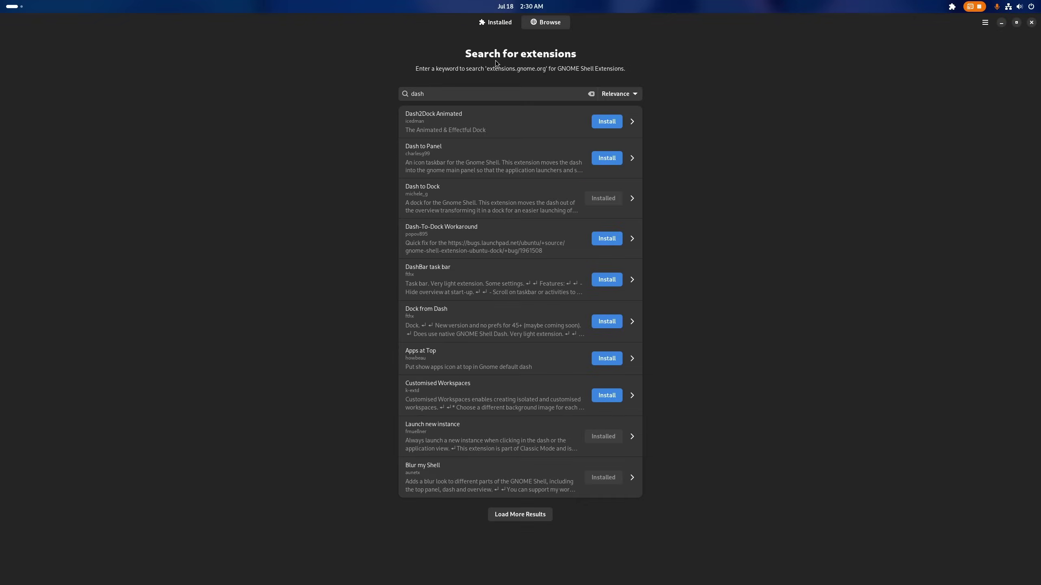
# - Search the extension catalogue for "arc" and install the ArcMenu extension
pyautogui.hotkey('ctrl', 'f')
pyautogui.write('arc')
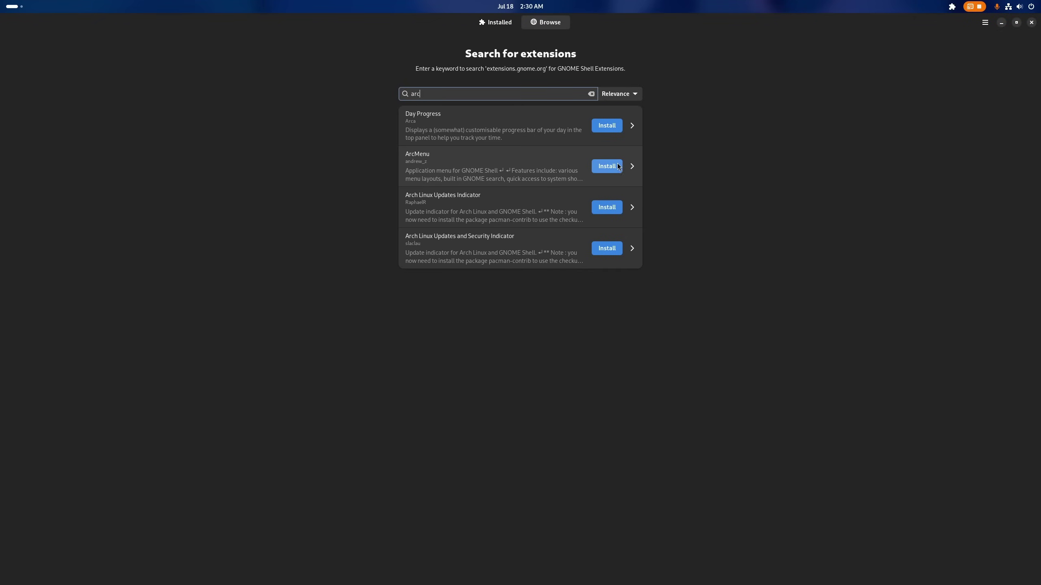
pyautogui.click(618, 167)
pyautogui.click(555, 317)
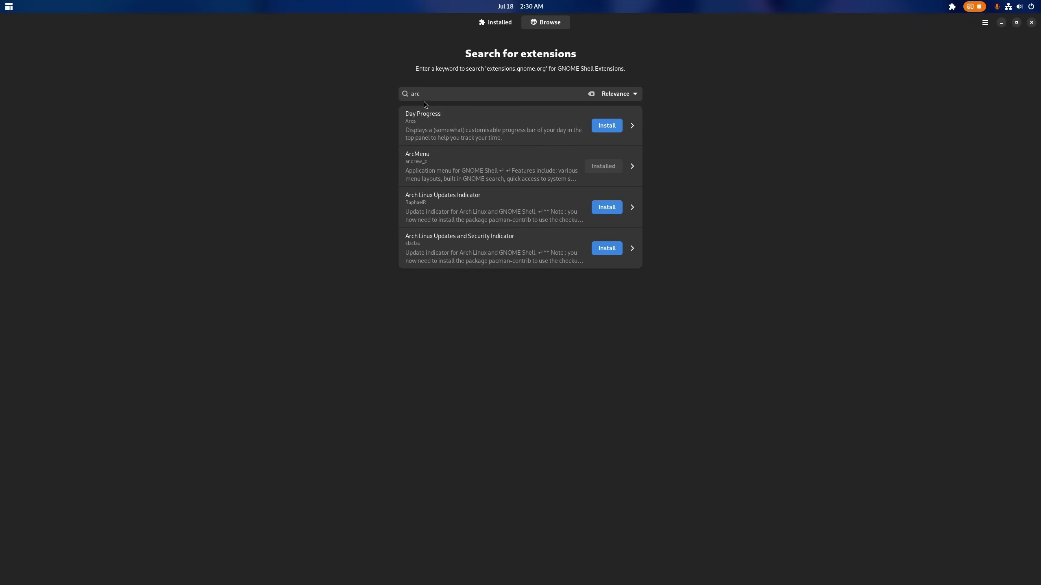
# - Search the catalogue for "media" and install Media Label and Controls (Mpris Label) and [QSTweak] Quick Setting Tweaker
pyautogui.hotkey('ctrl', 'f')
pyautogui.press('BackSpace')
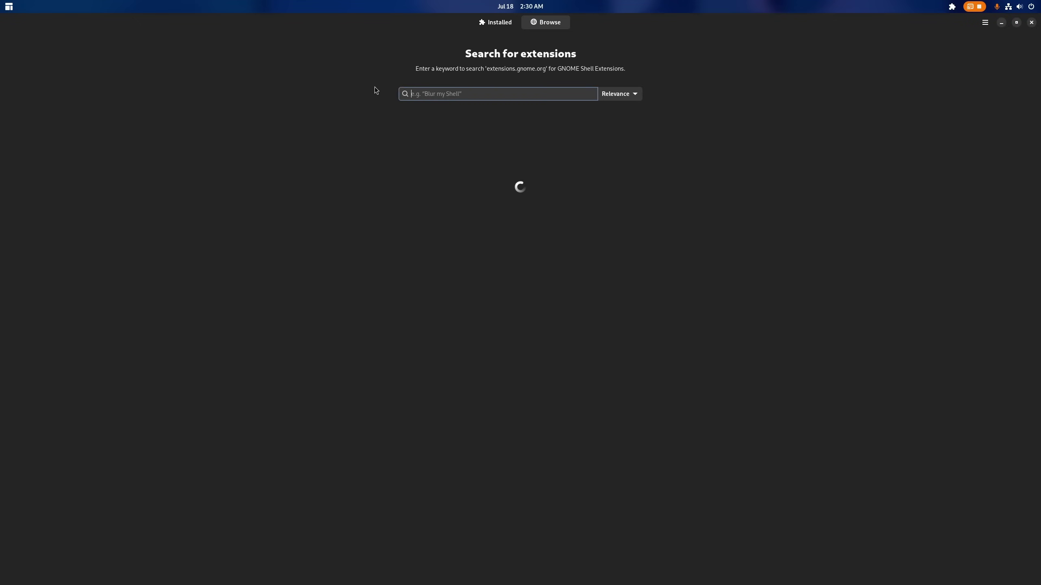
pyautogui.write('media')
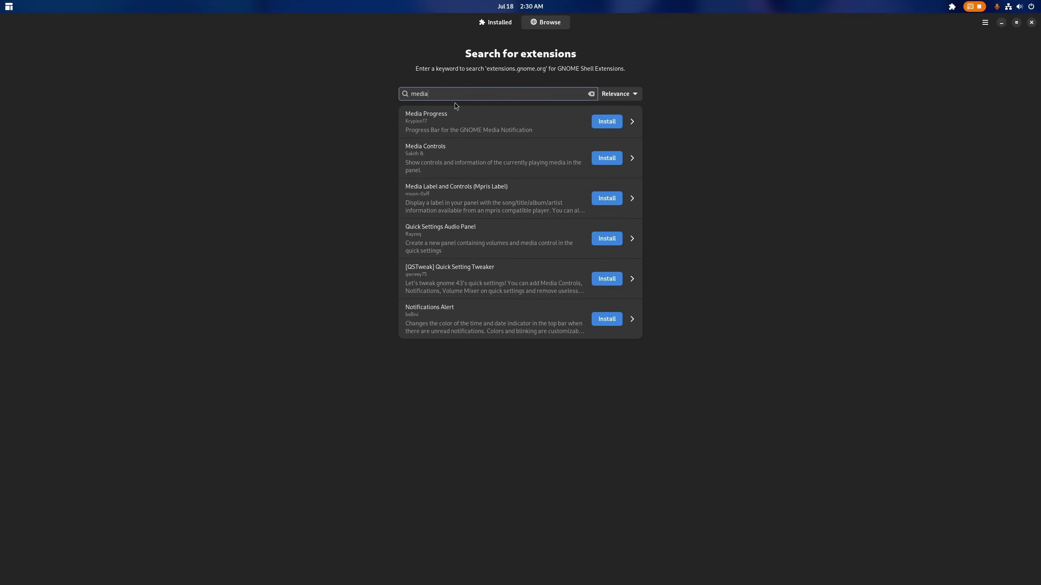
pyautogui.click(604, 201)
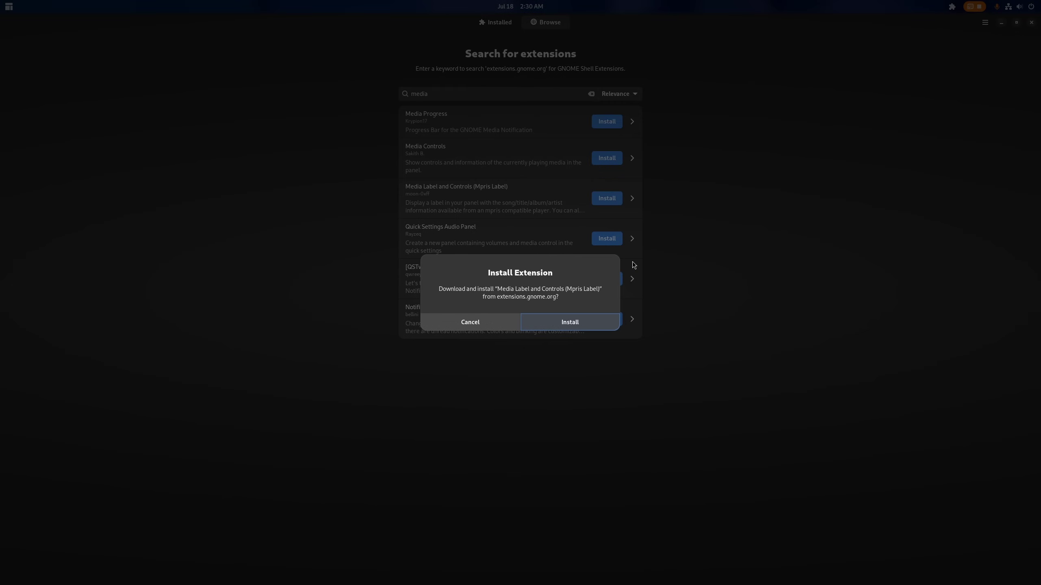
pyautogui.click(585, 320)
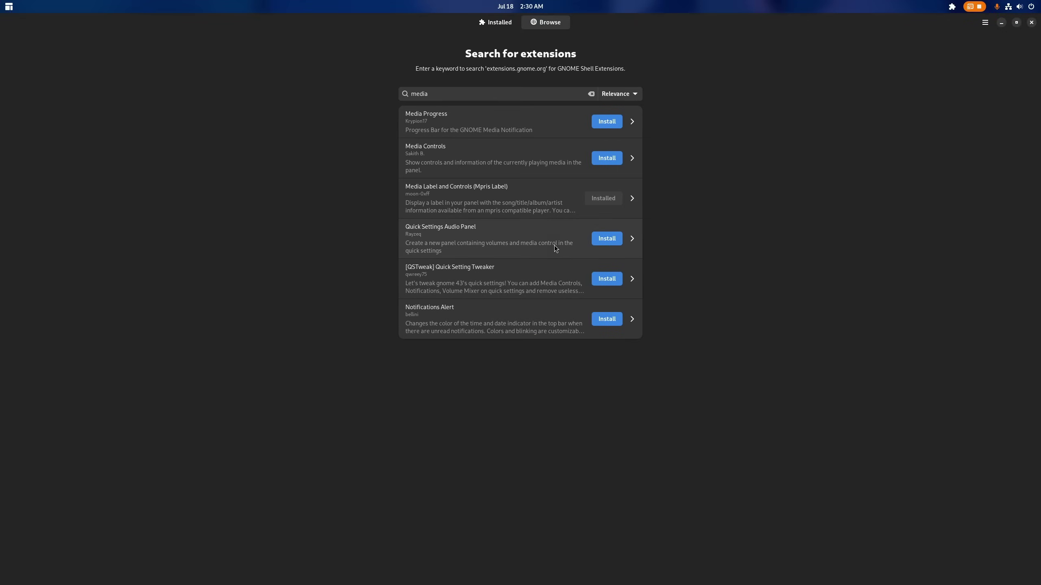
pyautogui.click(617, 280)
pyautogui.click(588, 318)
# - Check the system's quick settings, close them, and review the list of installed extensions
pyautogui.click(1017, 7)
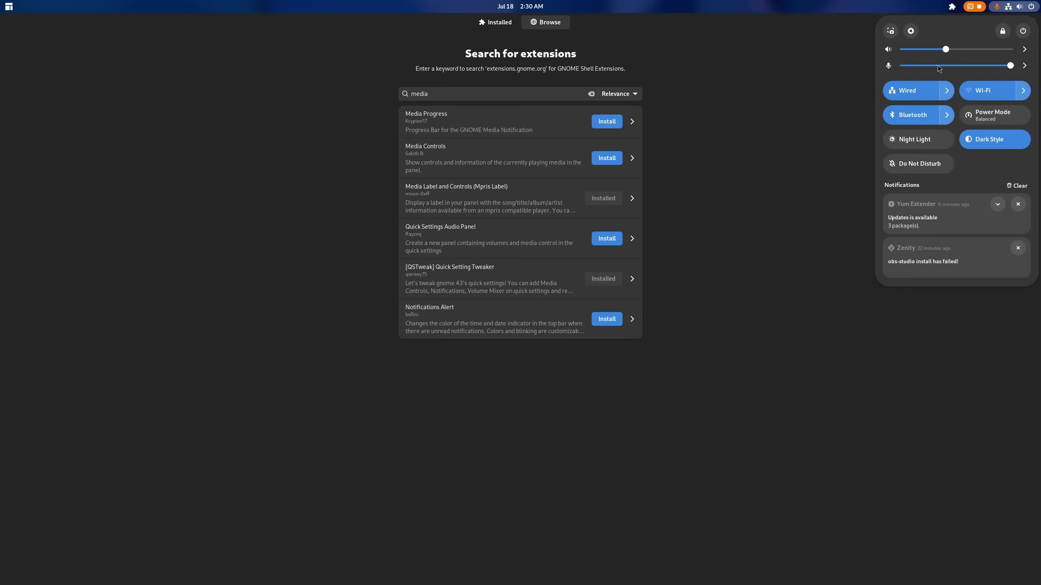
pyautogui.click(826, 151)
pyautogui.click(499, 24)
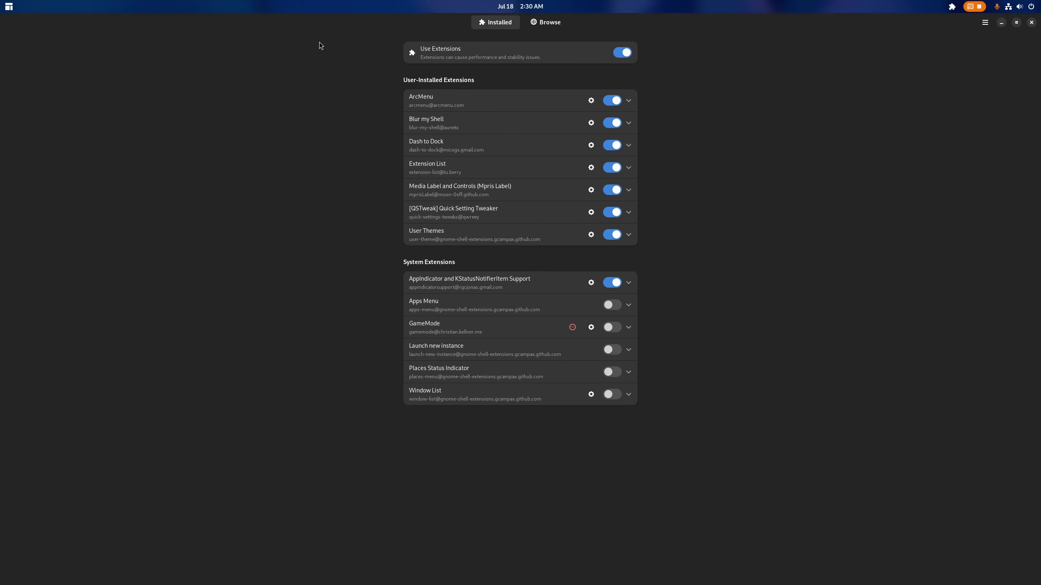
# - Go back to the online catalogue, search for "just" and install the Just Perfection extension
pyautogui.click(545, 22)
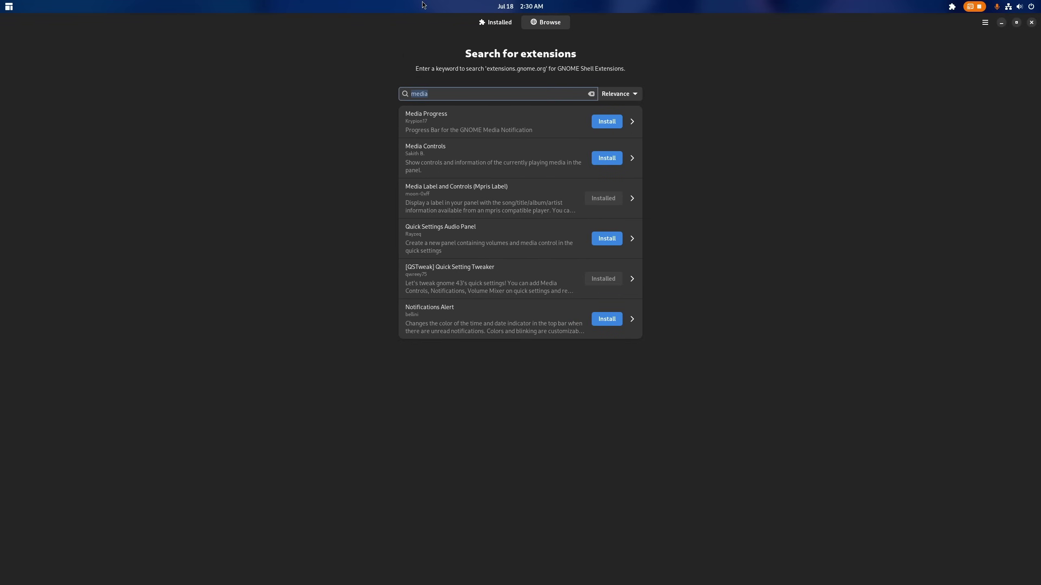
pyautogui.write('just')
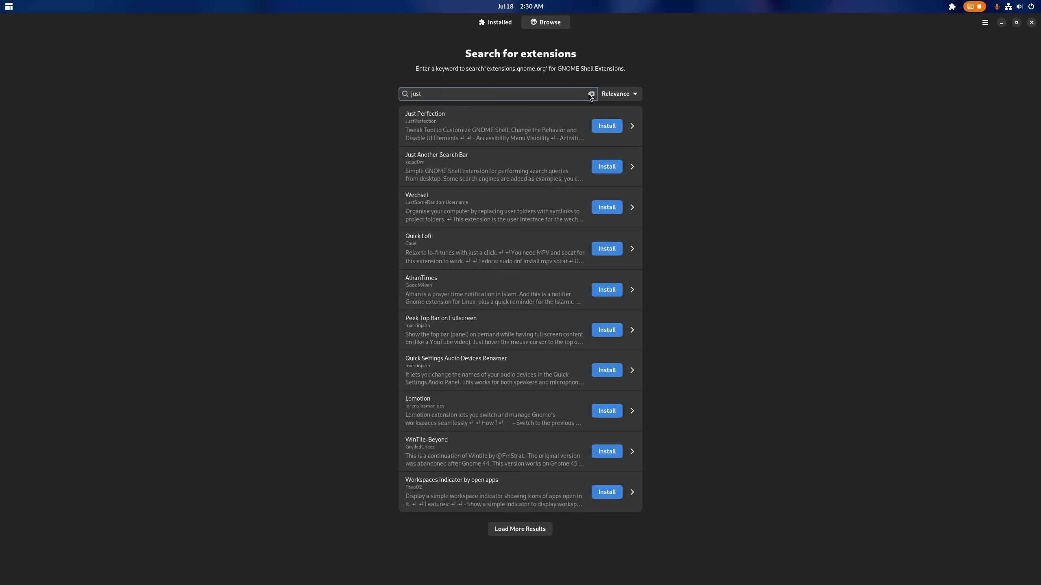
pyautogui.click(609, 125)
pyautogui.click(553, 325)
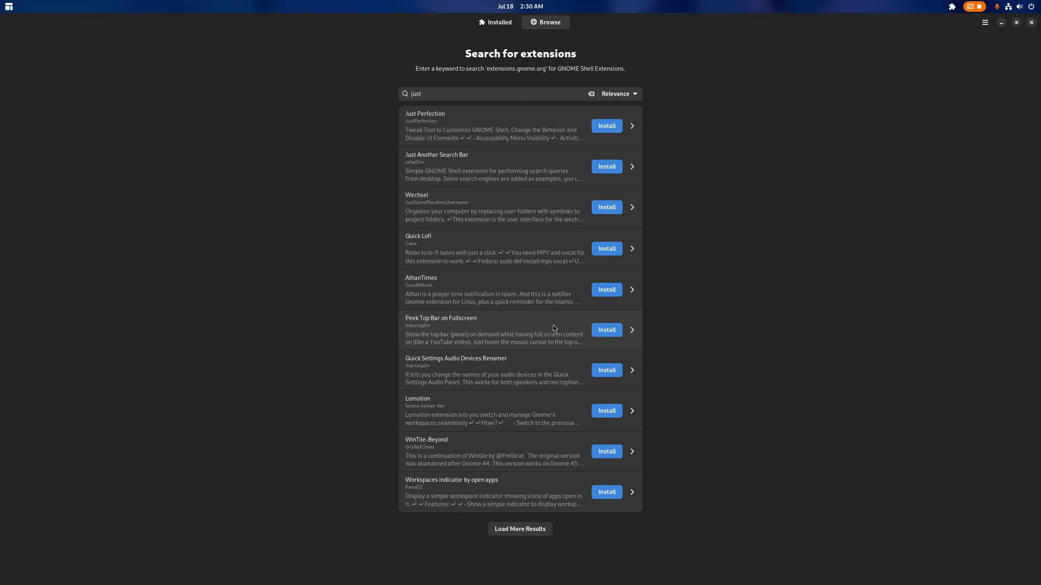
# - Search the catalogue for "weather" and install the Weather O'Clock extension
pyautogui.write('weather')
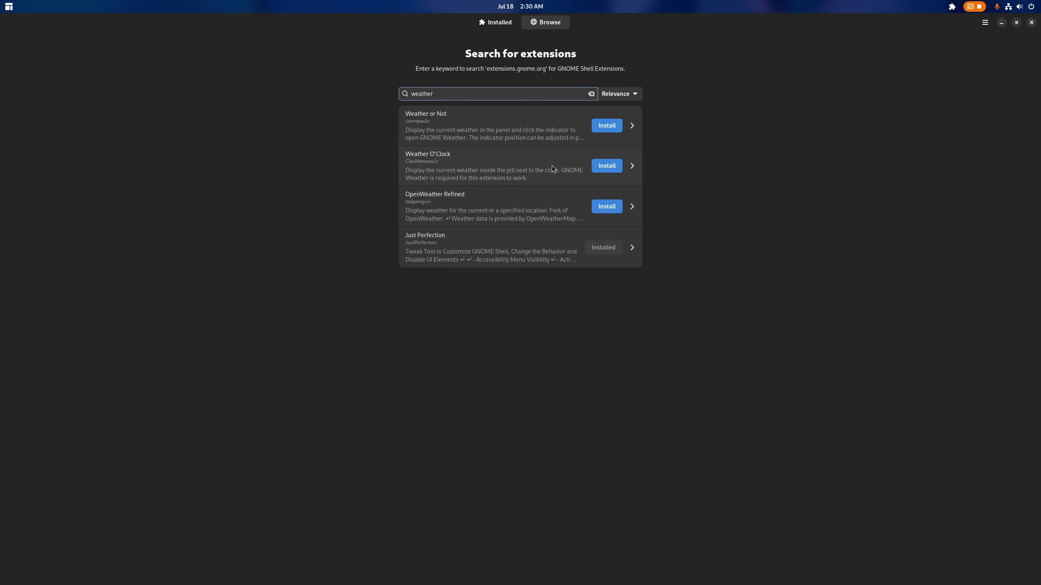
pyautogui.click(605, 169)
pyautogui.click(569, 320)
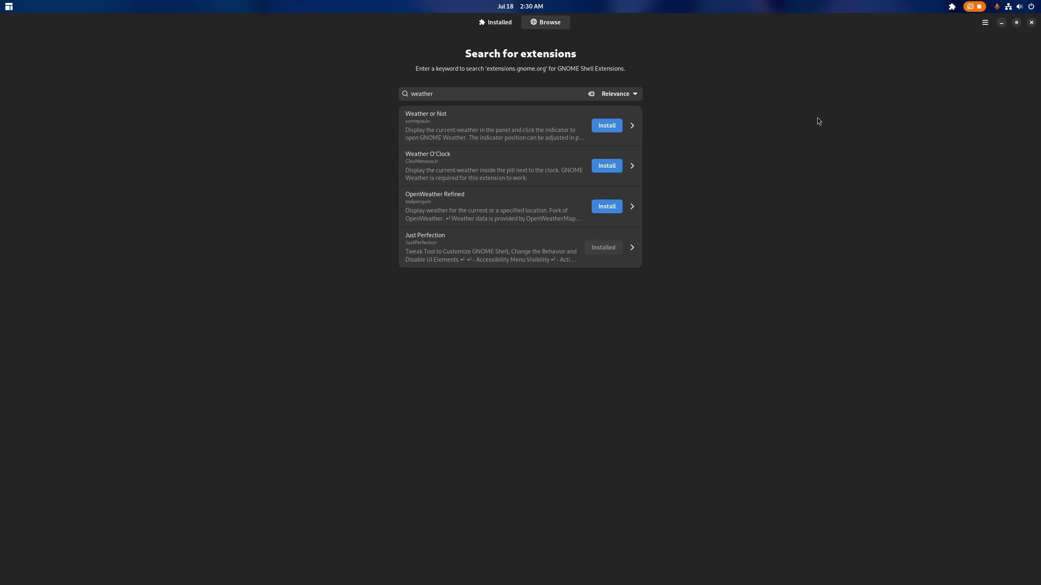
# - Close Extension Manager and clear all notifications from the system's quick settings
pyautogui.click(1031, 22)
pyautogui.click(1020, 6)
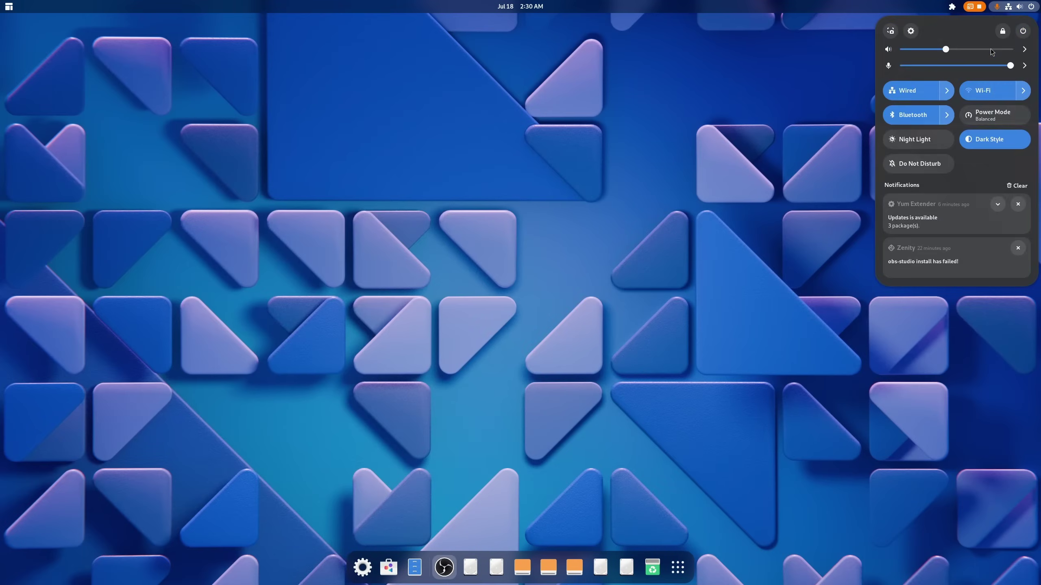
pyautogui.click(1014, 187)
pyautogui.click(1010, 4)
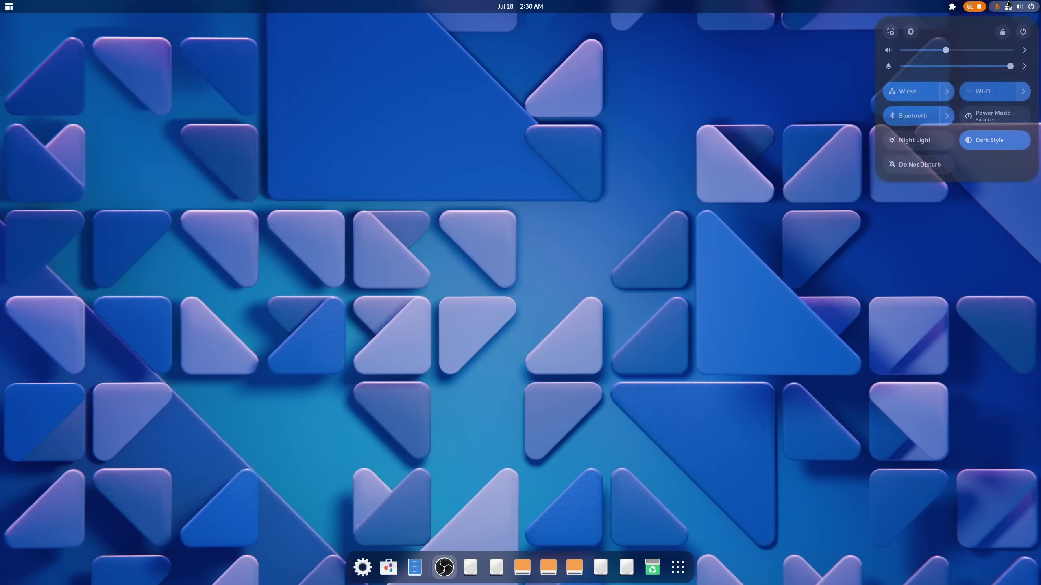
pyautogui.click(1007, 3)
pyautogui.click(1008, 2)
pyautogui.click(1008, 2)
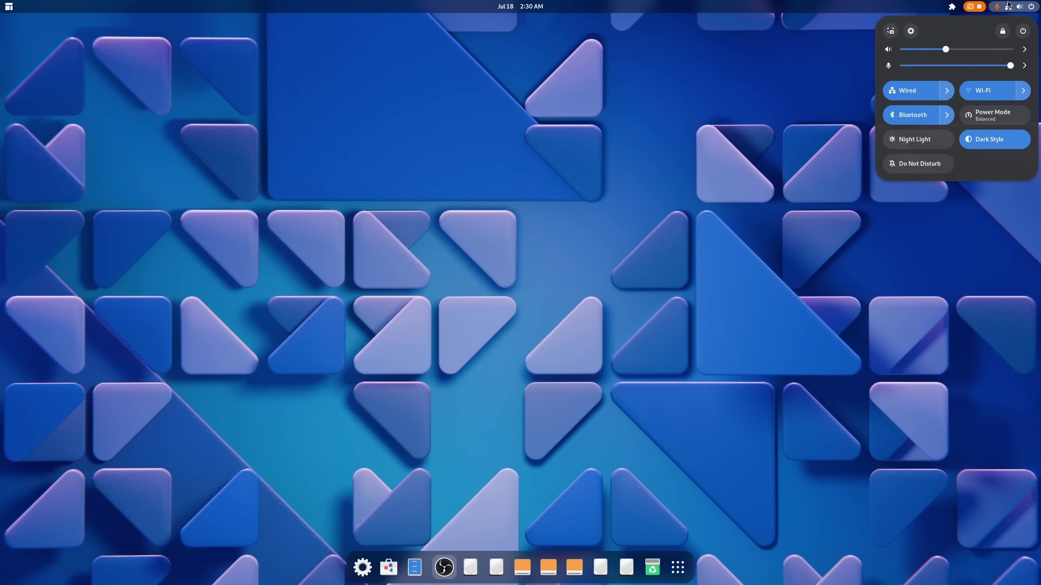
pyautogui.click(1007, 4)
# - Open the weather location selection from the clock's calendar, choose Halifax, Canada in Weather, and close the app
pyautogui.click(520, 6)
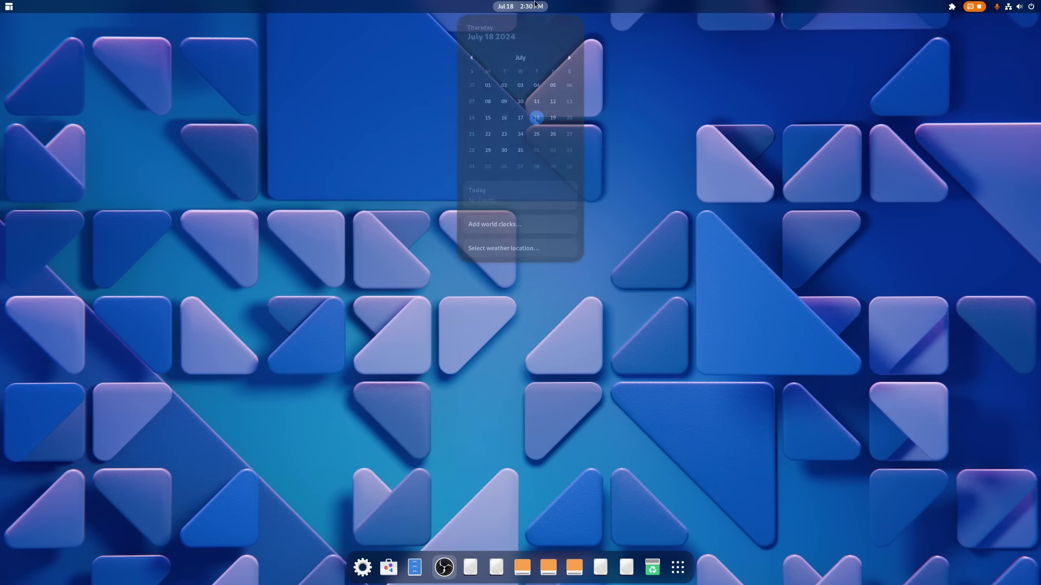
pyautogui.click(511, 248)
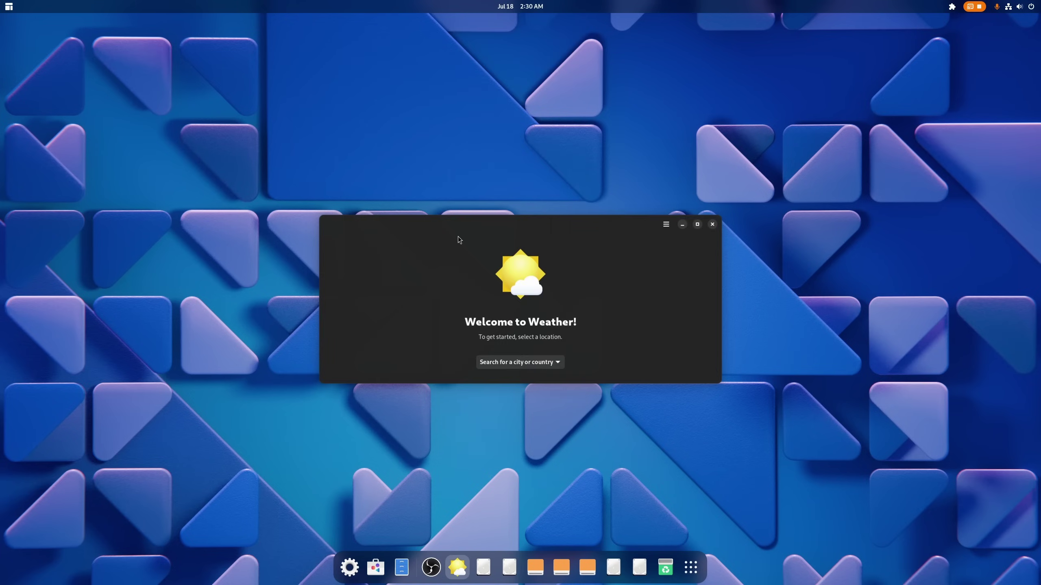
pyautogui.click(551, 361)
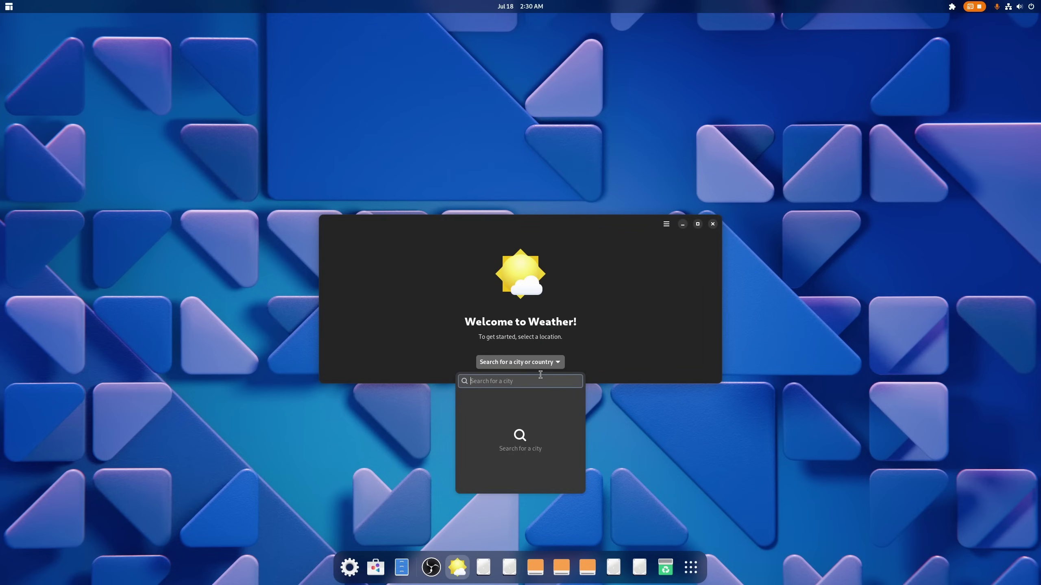
pyautogui.write('halifax')
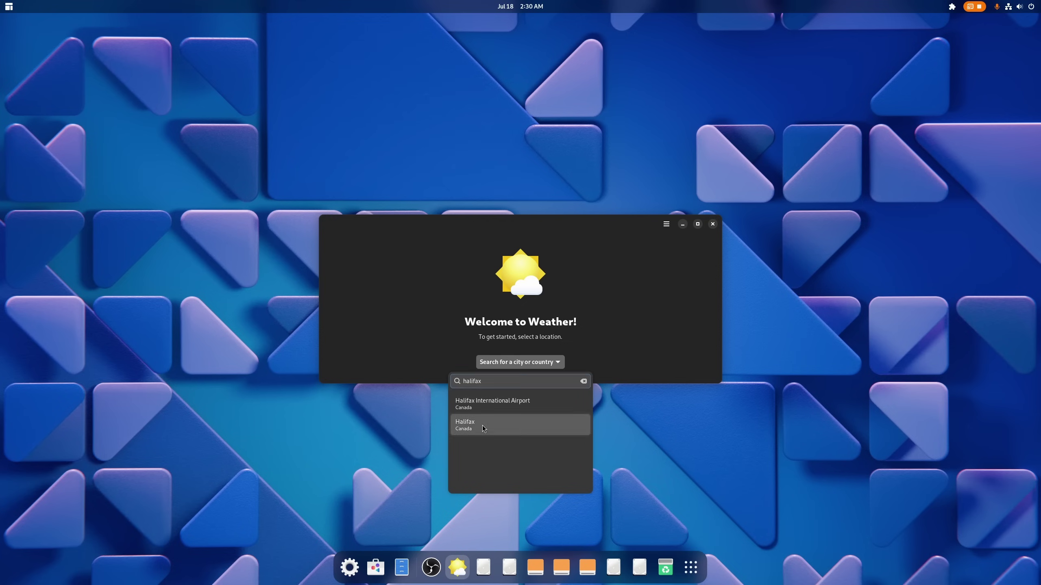
pyautogui.click(467, 425)
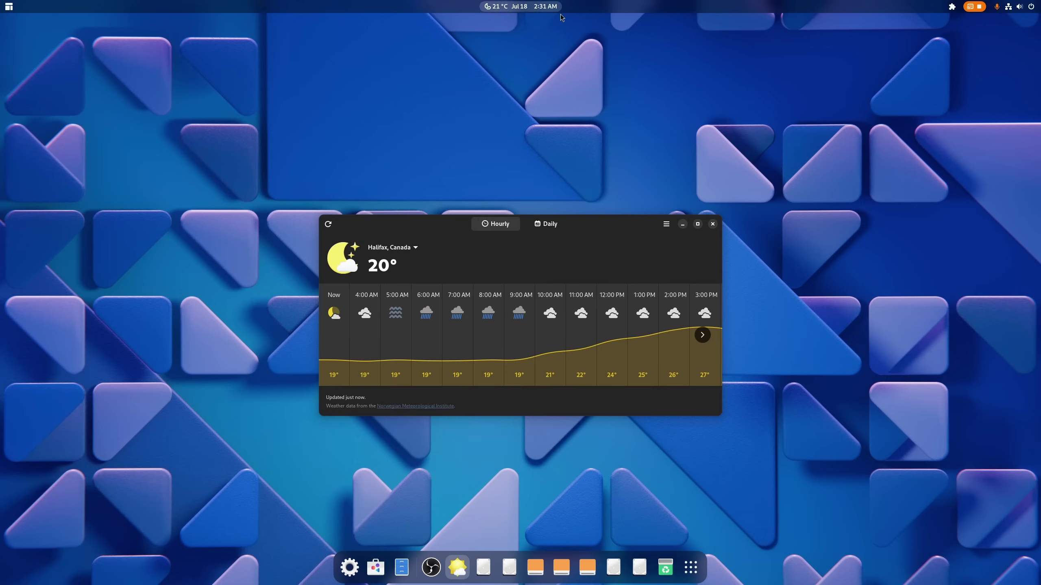
pyautogui.click(713, 225)
# - Open Just Perfection's settings from the Extension List, show the Customize options, and enlarge the window to fit them all
pyautogui.click(952, 6)
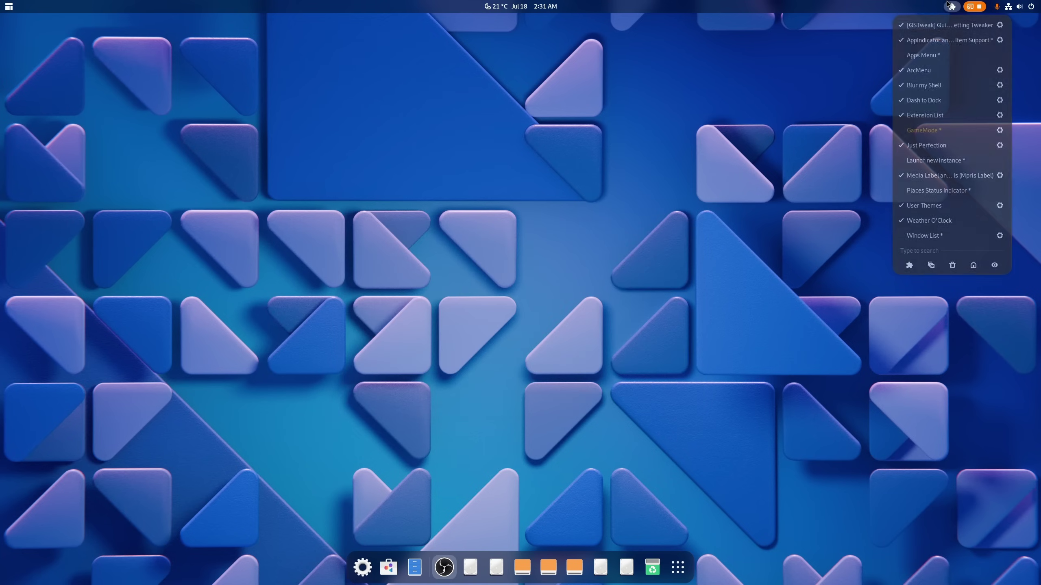
pyautogui.click(1000, 146)
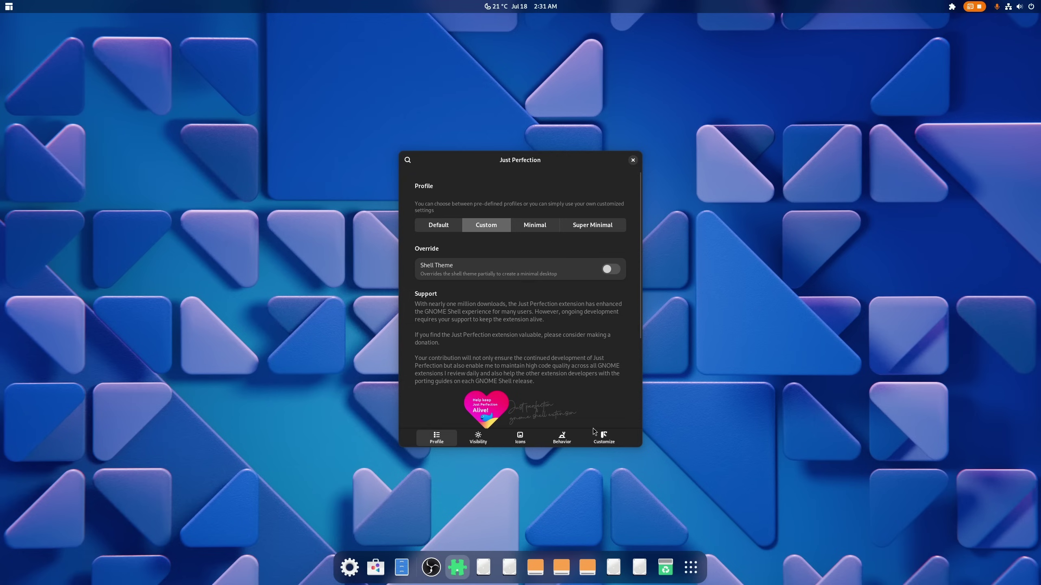
pyautogui.click(611, 438)
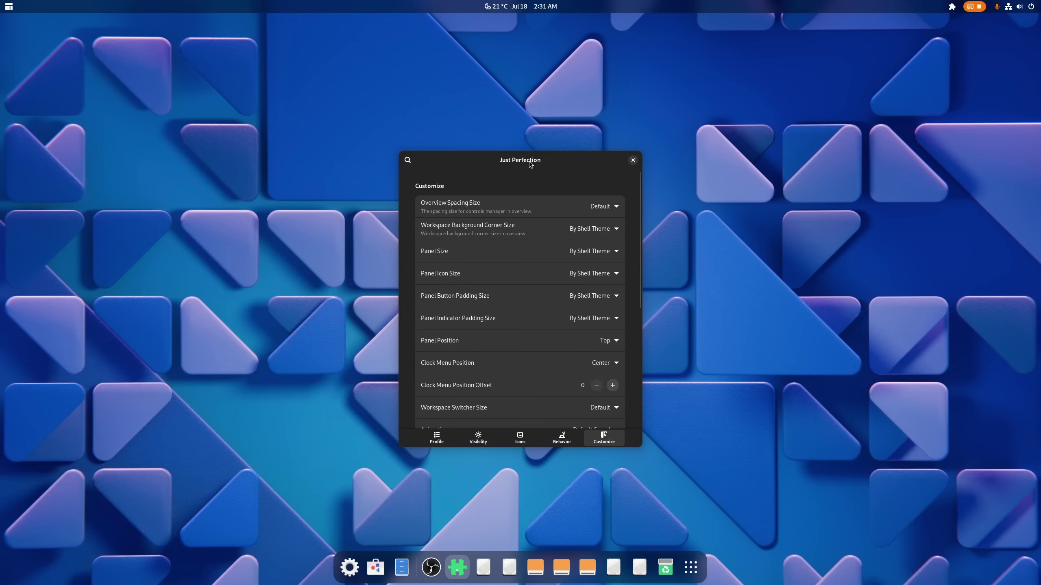
pyautogui.moveTo(530, 164); pyautogui.dragTo(511, 29)
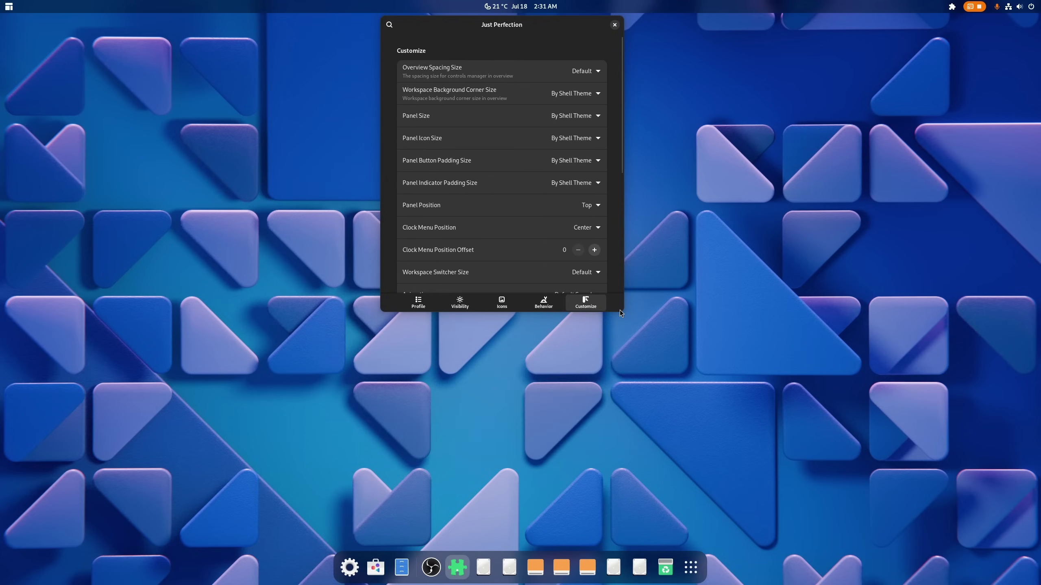
pyautogui.moveTo(618, 311); pyautogui.dragTo(685, 520)
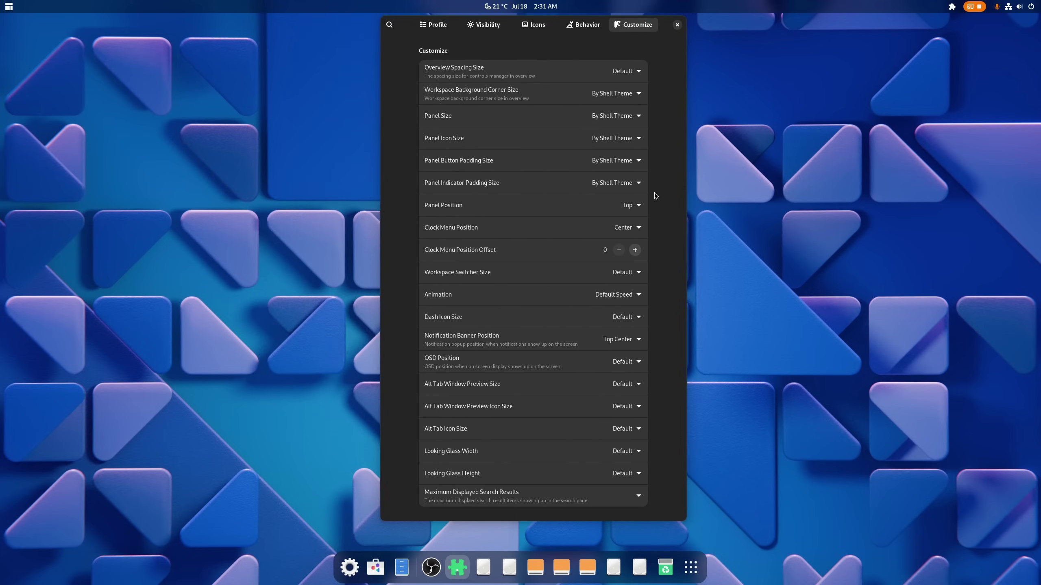
# - Set the panel button padding size to 3px and the panel indicator padding size to 0px
pyautogui.click(617, 160)
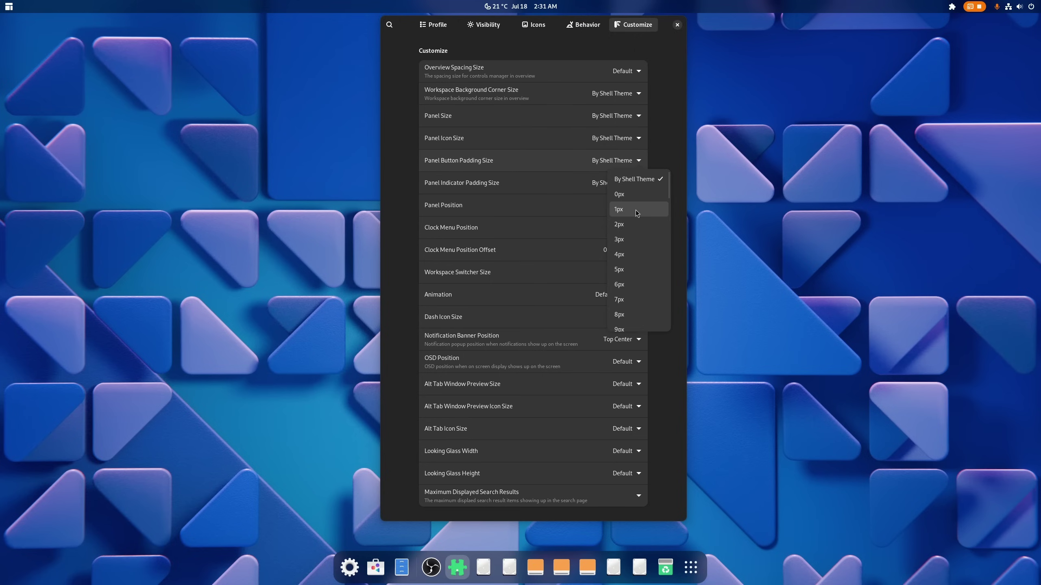
pyautogui.click(639, 240)
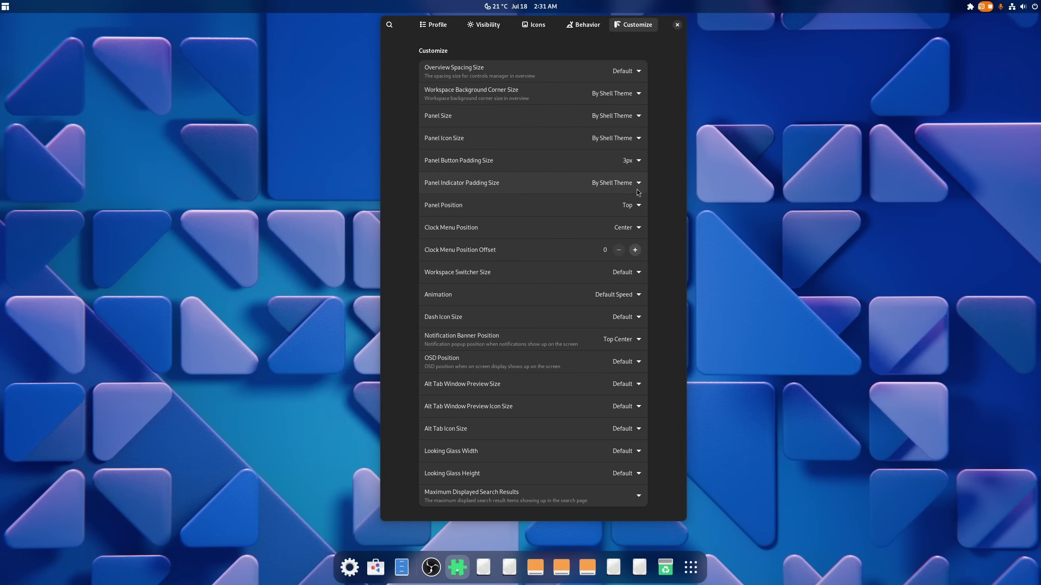
pyautogui.click(637, 187)
pyautogui.click(633, 224)
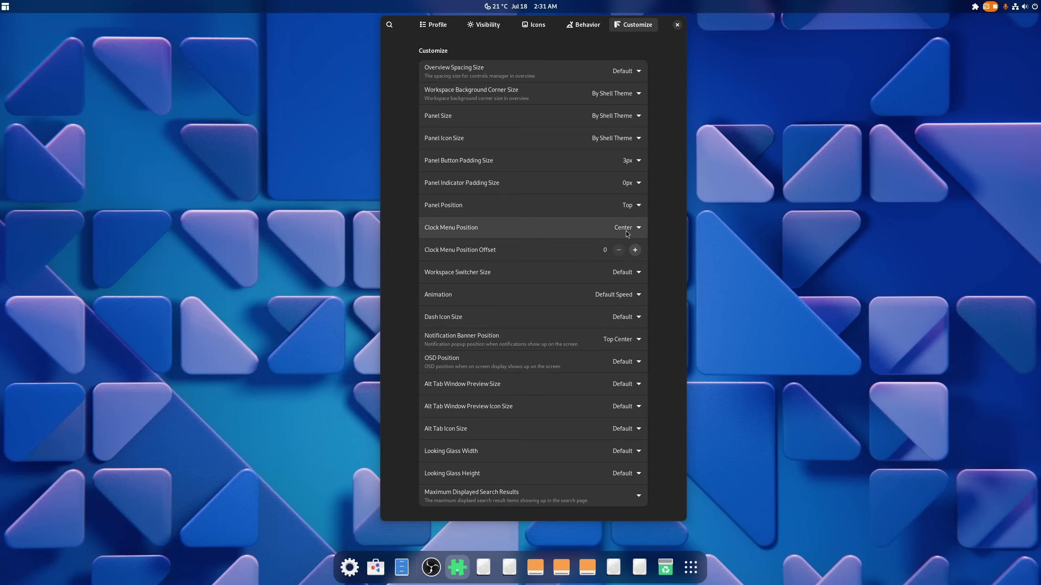
# - Set the clock menu position to Right with an offset of 10, and the dash icon size to 40px
pyautogui.click(626, 230)
pyautogui.click(639, 256)
pyautogui.click(635, 251)
pyautogui.click(635, 251)
pyautogui.click(635, 251)
pyautogui.click(635, 250)
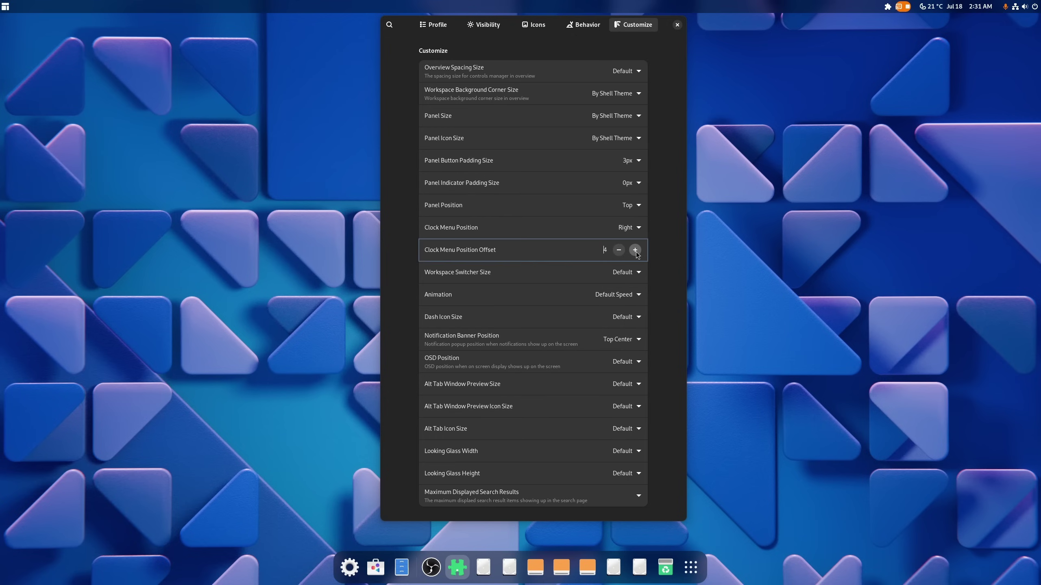
pyautogui.click(636, 250)
pyautogui.click(635, 251)
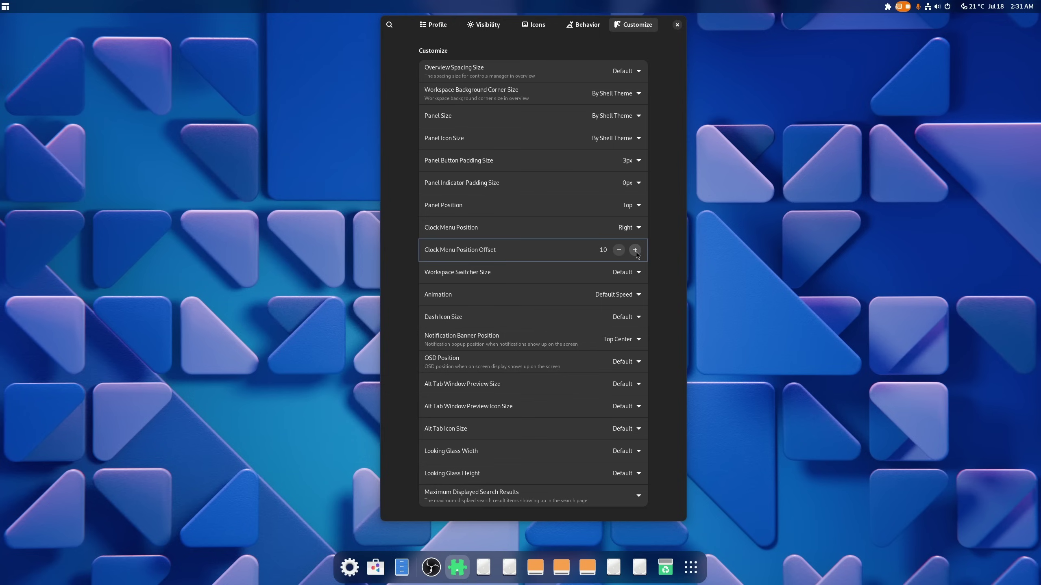
pyautogui.click(635, 316)
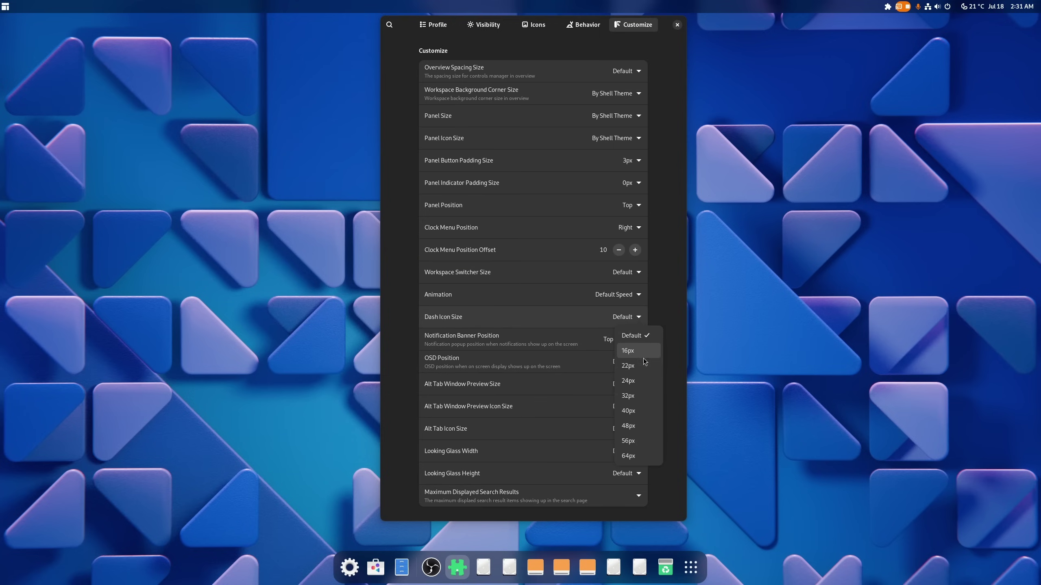
pyautogui.click(652, 407)
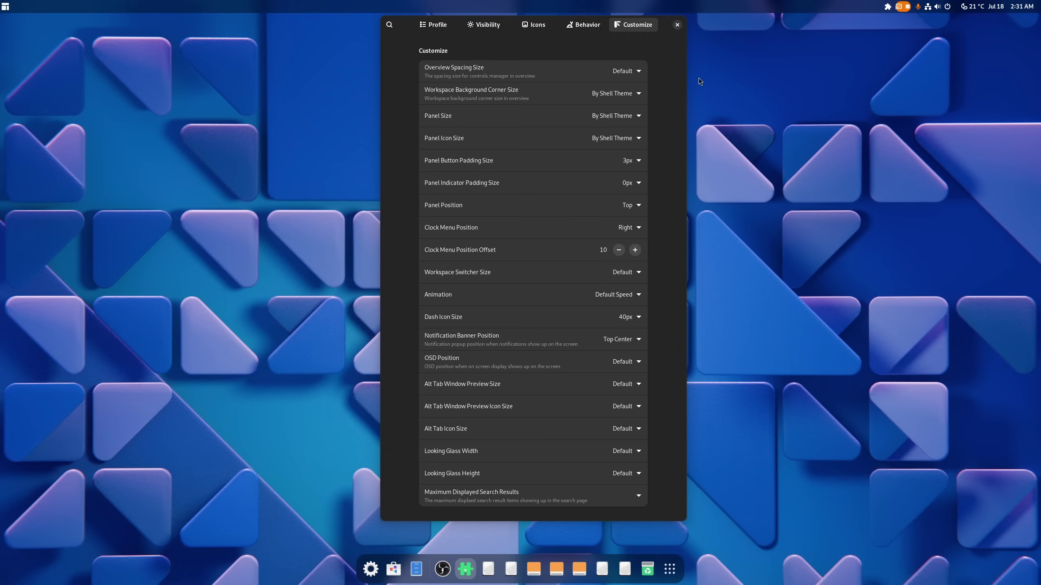
# - Close Just Perfection's settings and, in Quick Setting Tweaker, enable showing the current audio output and input selections
pyautogui.click(677, 26)
pyautogui.click(886, 7)
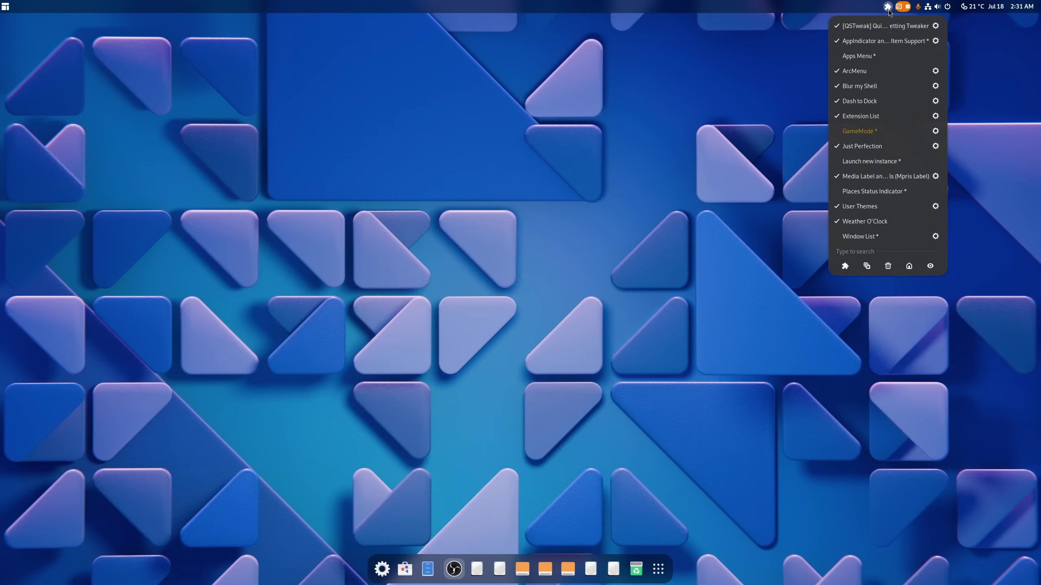
pyautogui.click(933, 27)
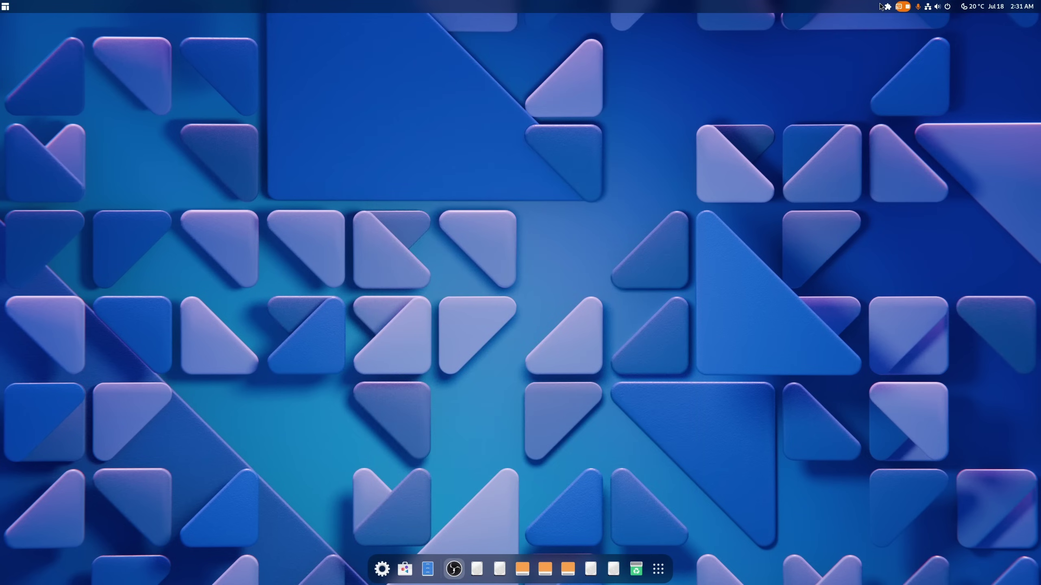
pyautogui.click(887, 6)
pyautogui.click(914, 25)
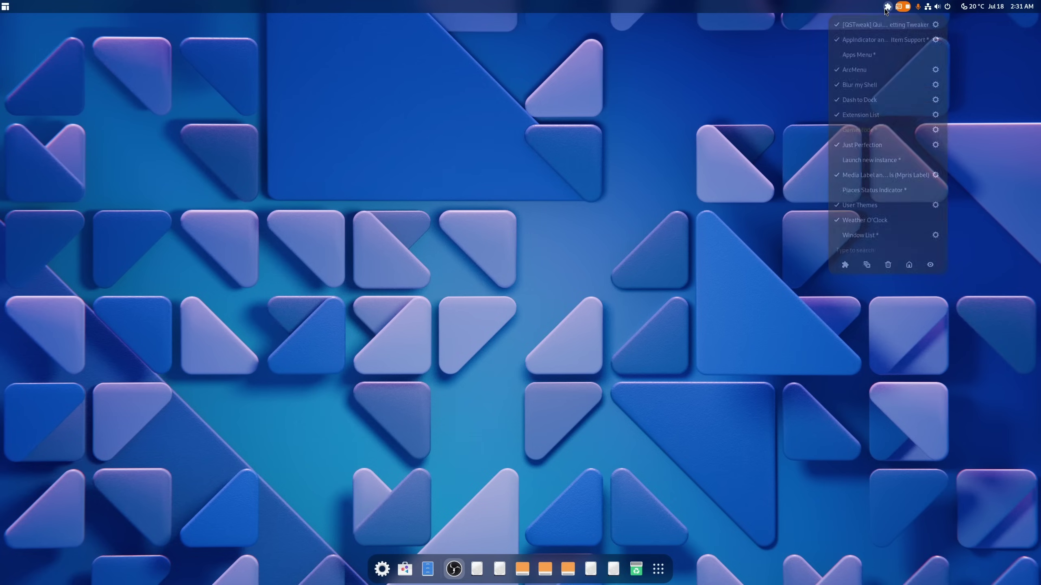
pyautogui.click(932, 29)
pyautogui.click(615, 232)
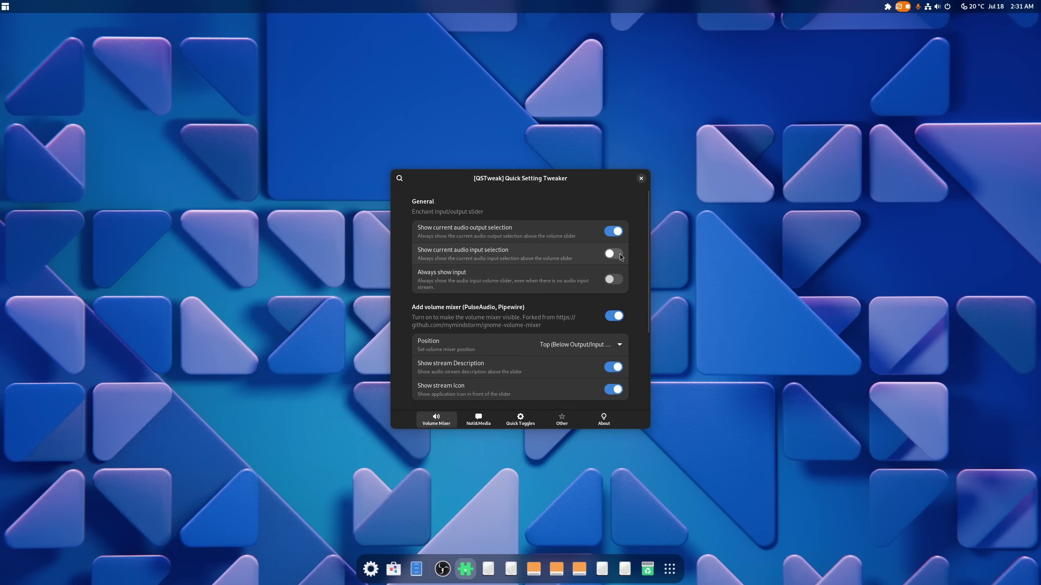
pyautogui.click(615, 253)
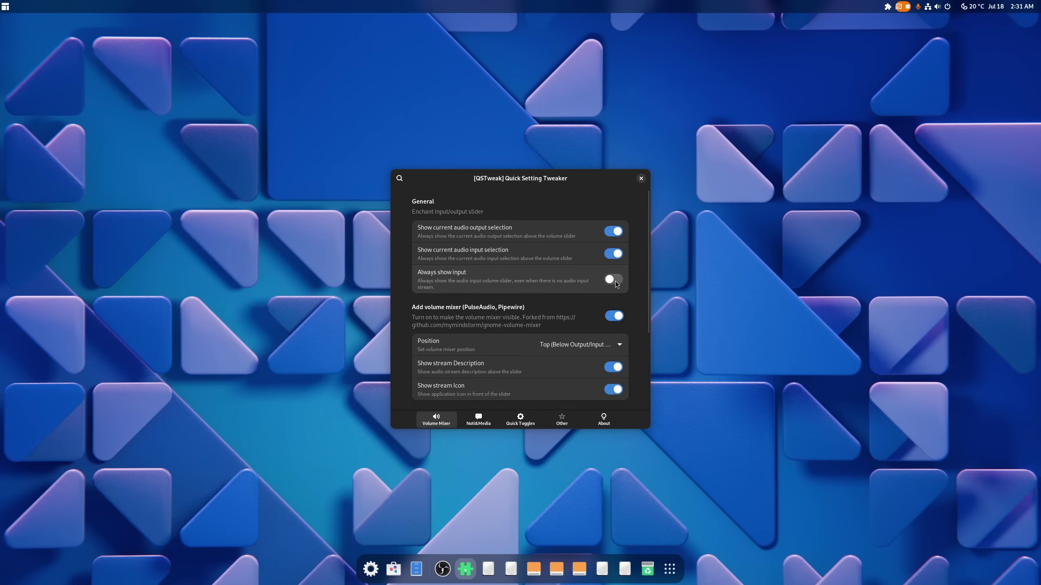
pyautogui.click(641, 179)
# - Check the sound output choices in the quick settings and select Input 1 – UMC202HD 192k as the sound input
pyautogui.click(941, 4)
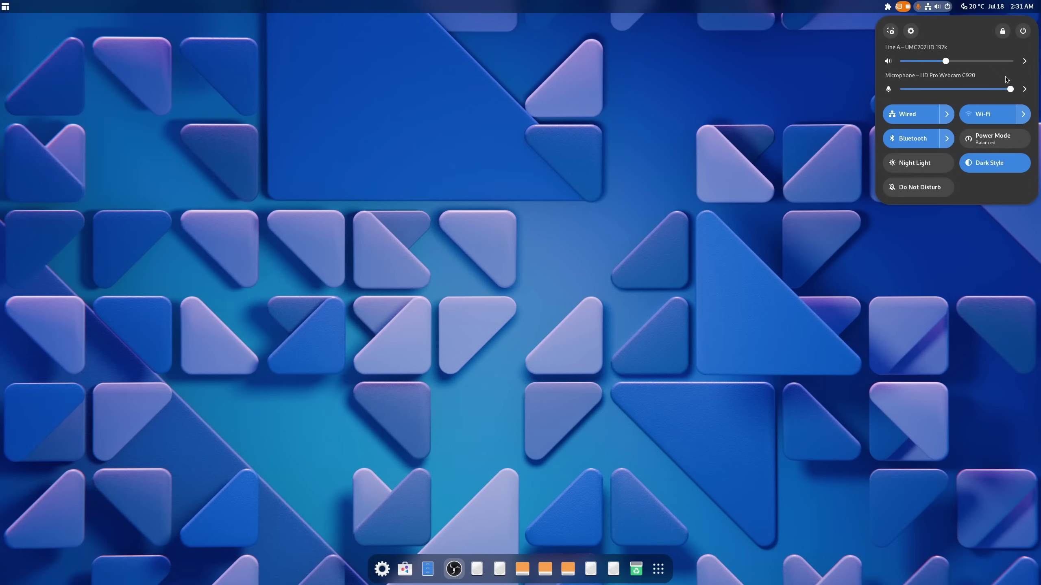
pyautogui.click(1024, 60)
pyautogui.click(963, 97)
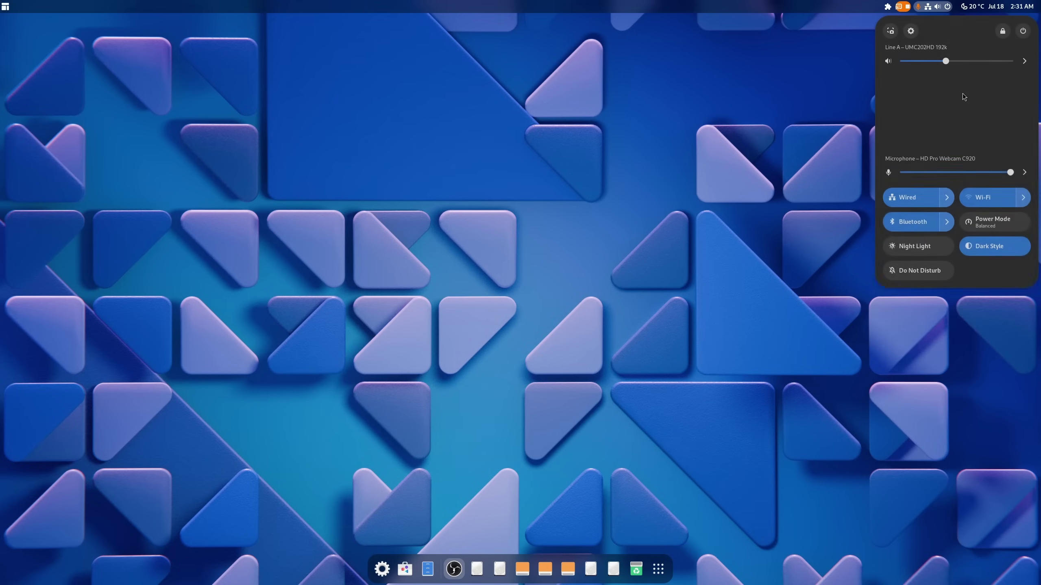
pyautogui.click(1024, 89)
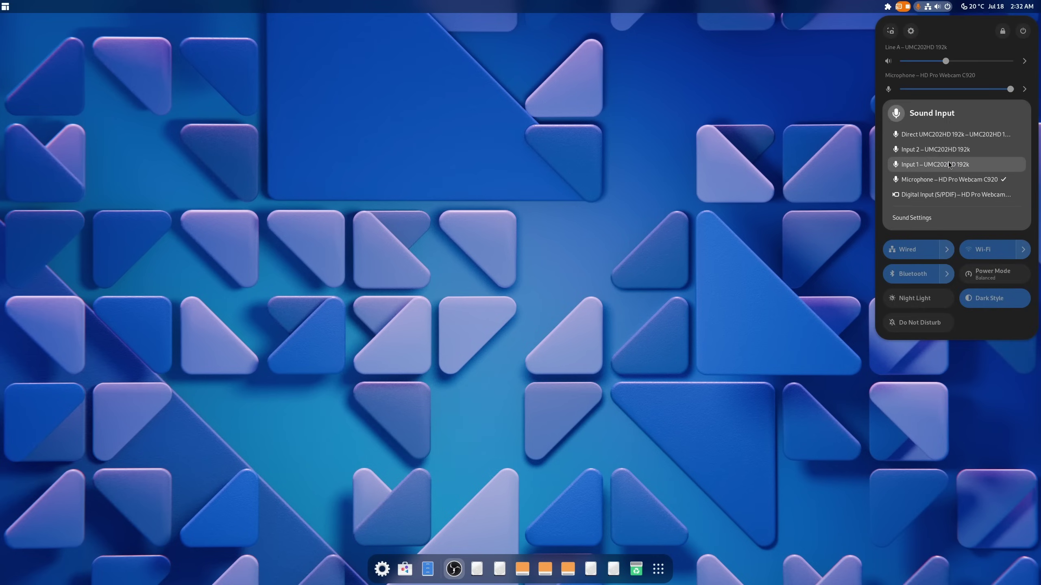
pyautogui.click(949, 164)
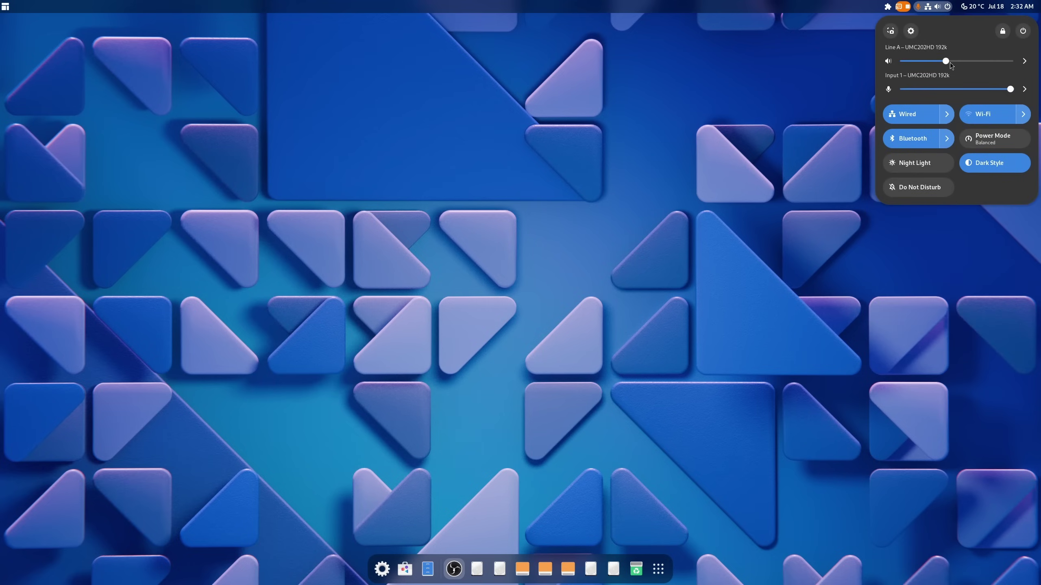
pyautogui.moveTo(949, 62); pyautogui.dragTo(1011, 62)
pyautogui.click(573, 300)
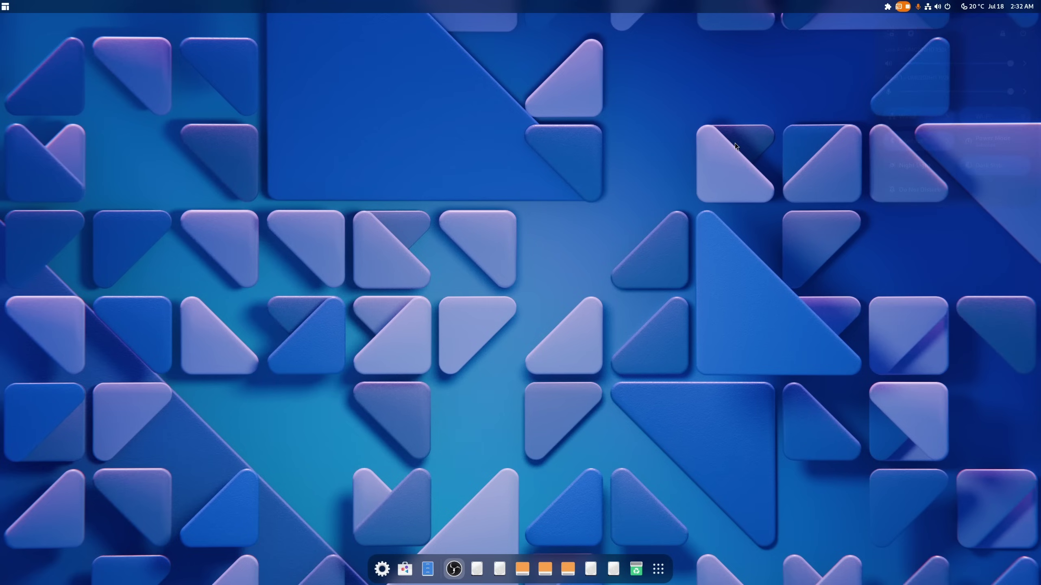
# - Open Blur my Shell's settings and set the Corner effect radius of the Default rounded pipeline to 19
pyautogui.click(887, 6)
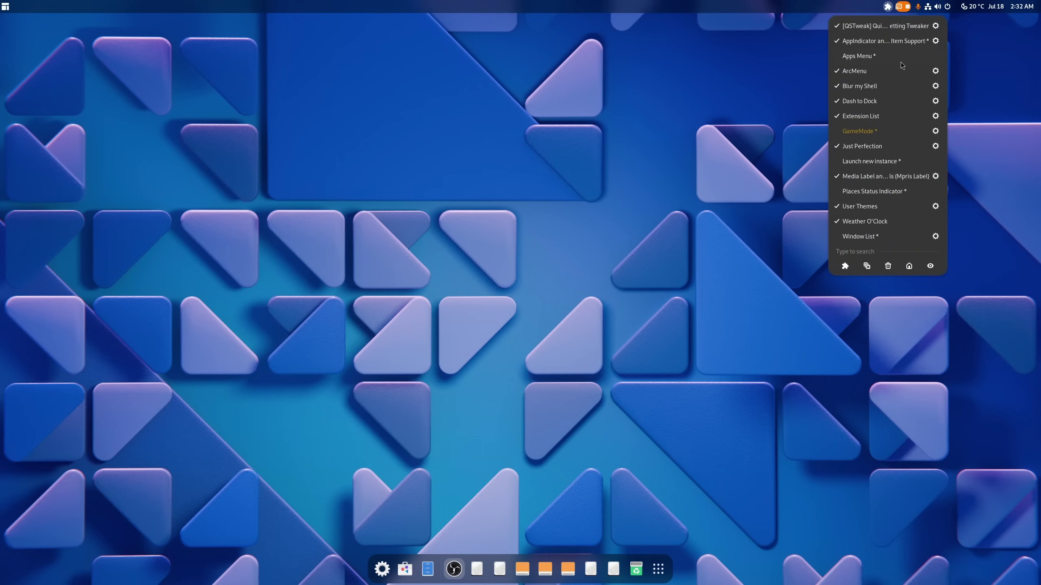
pyautogui.click(936, 87)
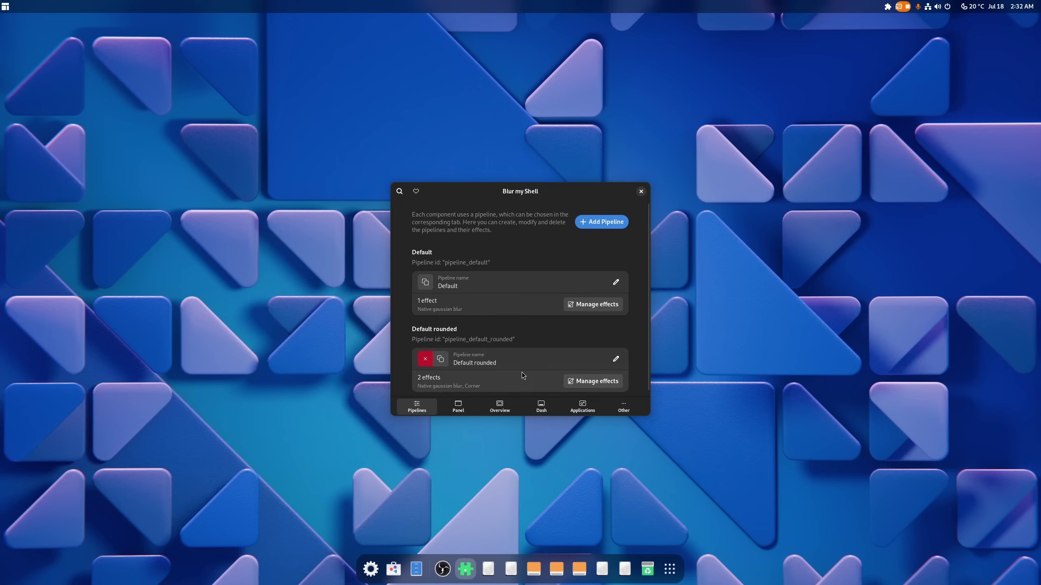
pyautogui.click(594, 378)
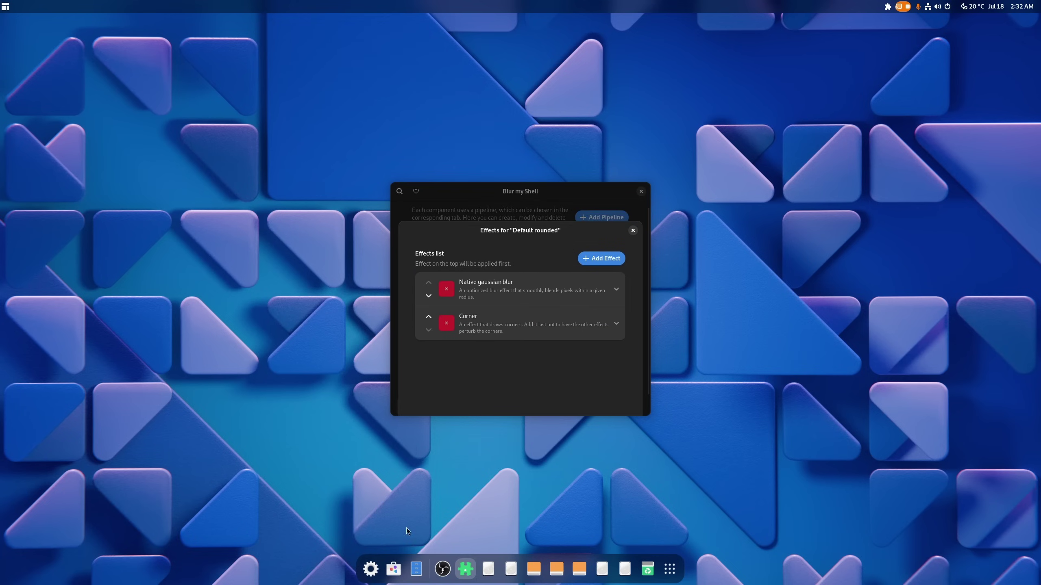
pyautogui.click(490, 328)
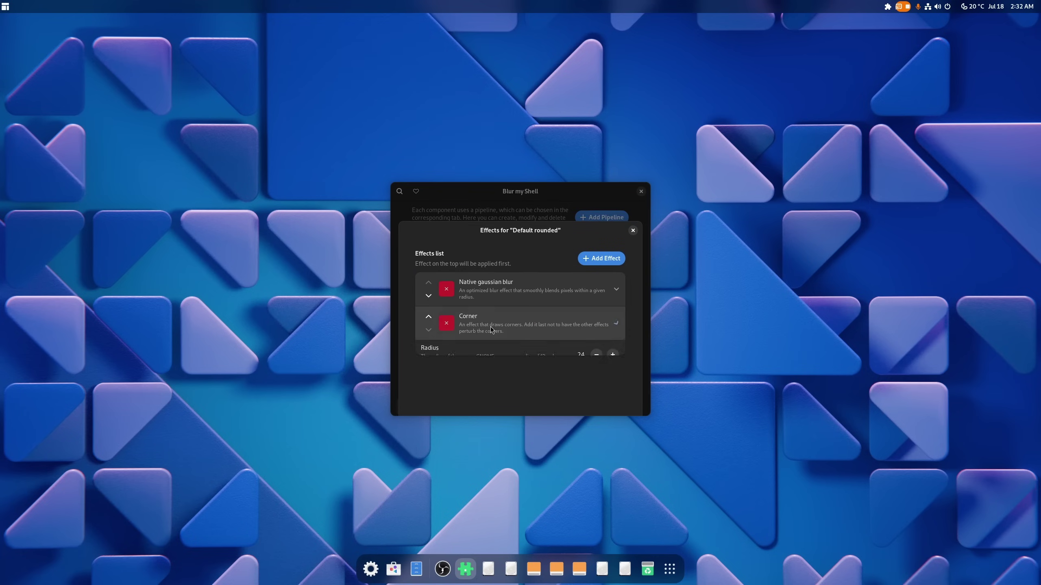
pyautogui.click(596, 353)
pyautogui.click(596, 353)
pyautogui.click(595, 353)
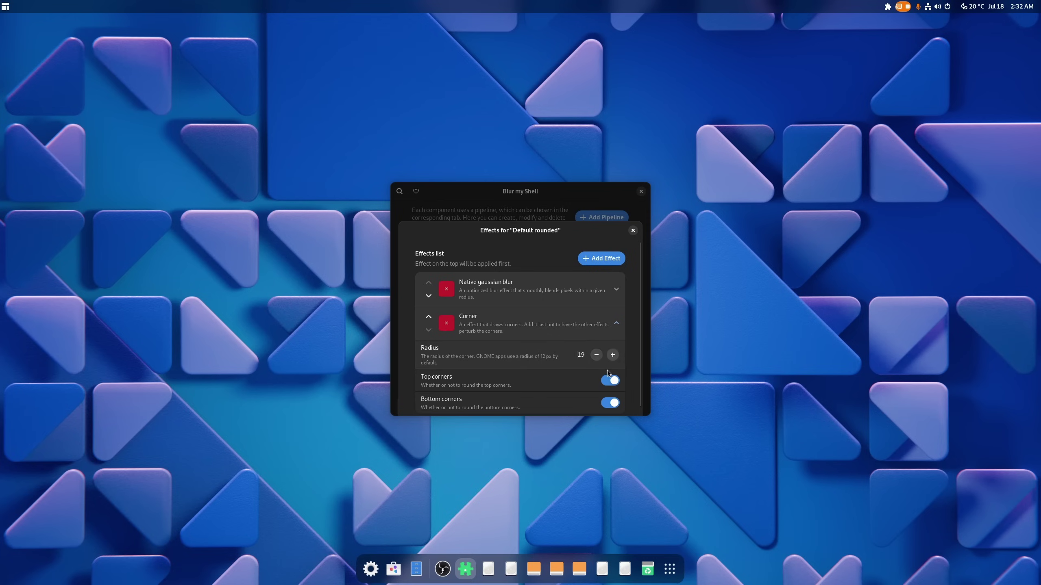
# - Set the Default rounded pipeline's native gaussian blur to radius 100 and brightness about 0.80
pyautogui.click(607, 305)
pyautogui.moveTo(543, 320); pyautogui.dragTo(589, 351)
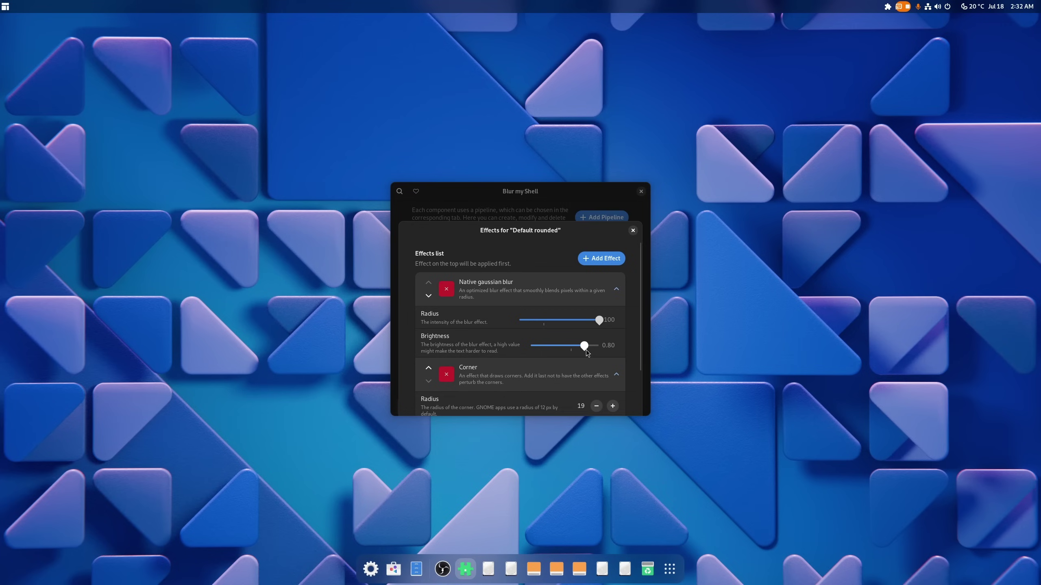
pyautogui.click(632, 231)
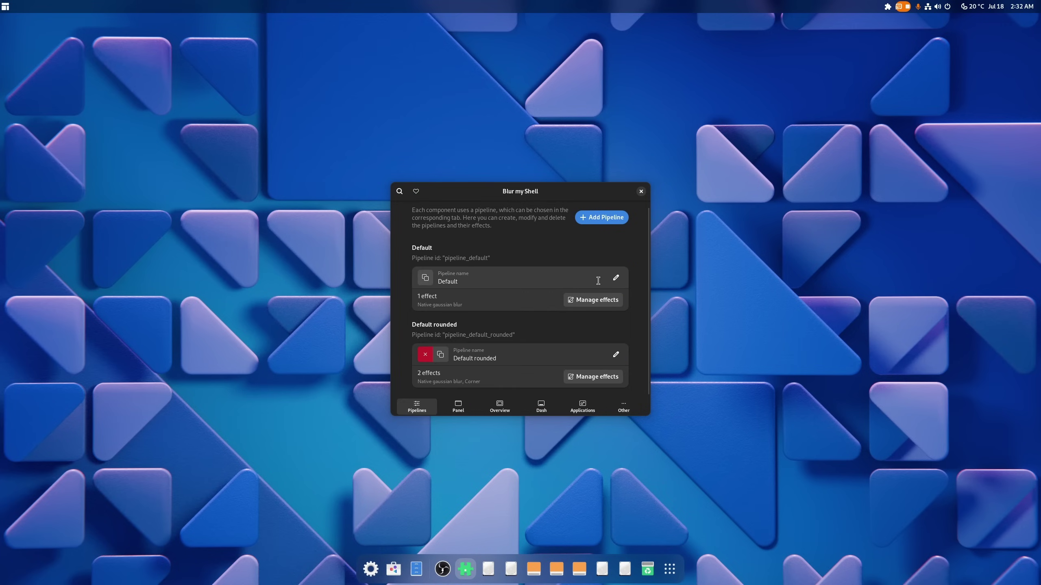
# - Set the Default pipeline's native gaussian blur to radius 100 and brightness about 0.86
pyautogui.click(601, 301)
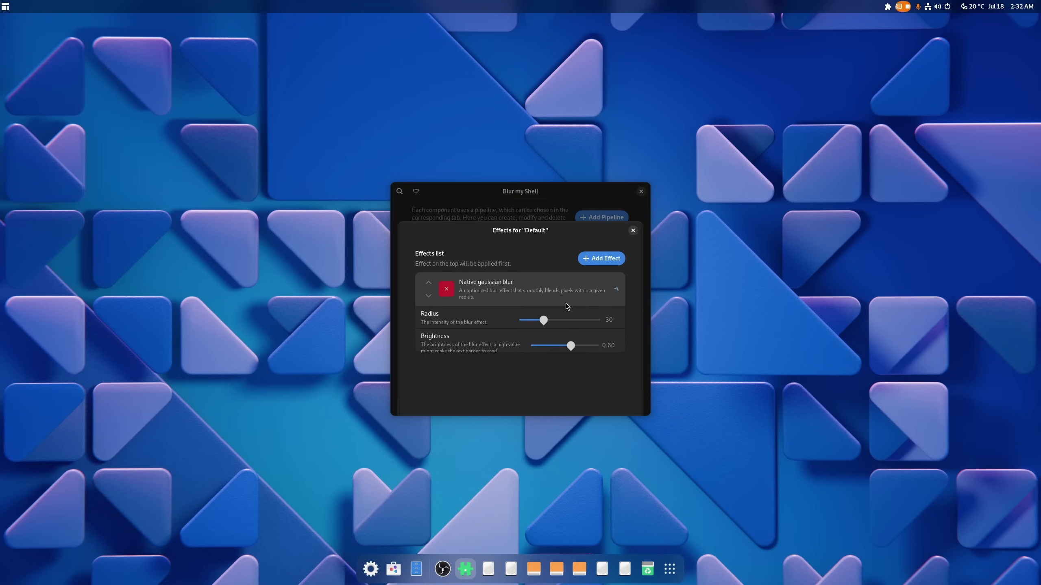
pyautogui.moveTo(549, 321); pyautogui.dragTo(585, 347)
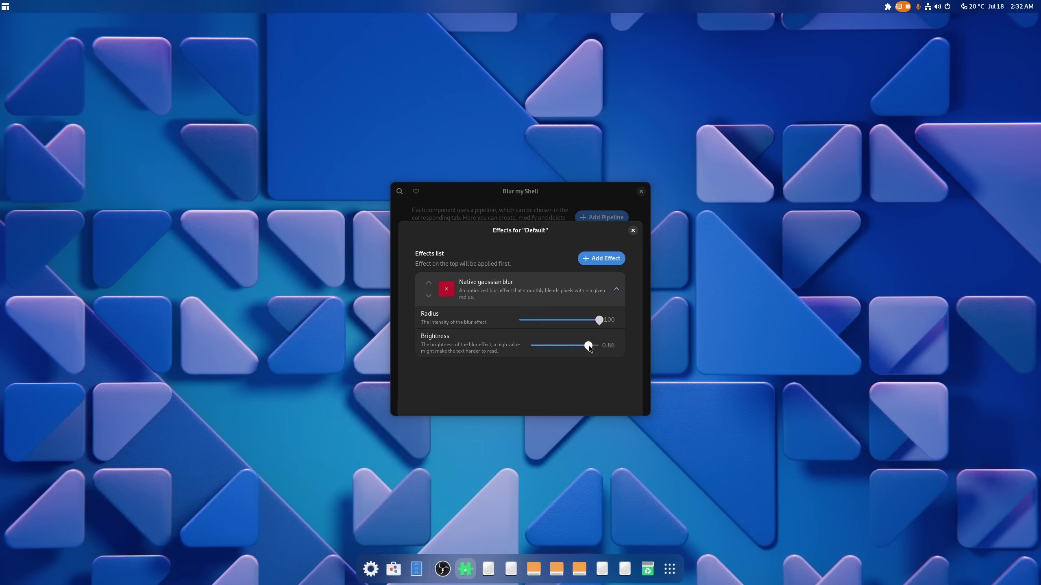
pyautogui.click(633, 231)
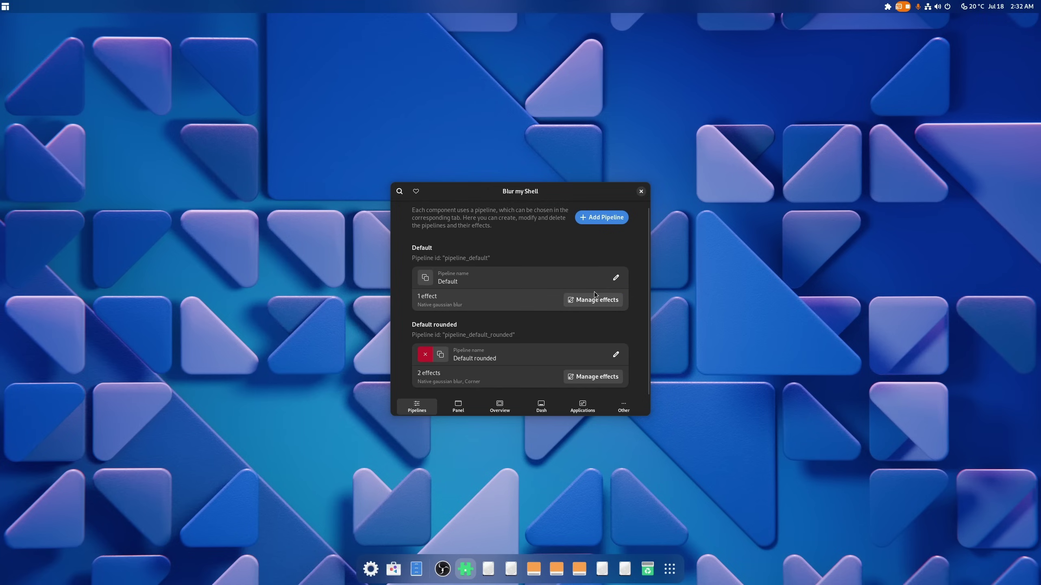
# - Open a Files window away from Blur my Shell's settings and enable Applications blur with an opacity of about 239
pyautogui.click(417, 570)
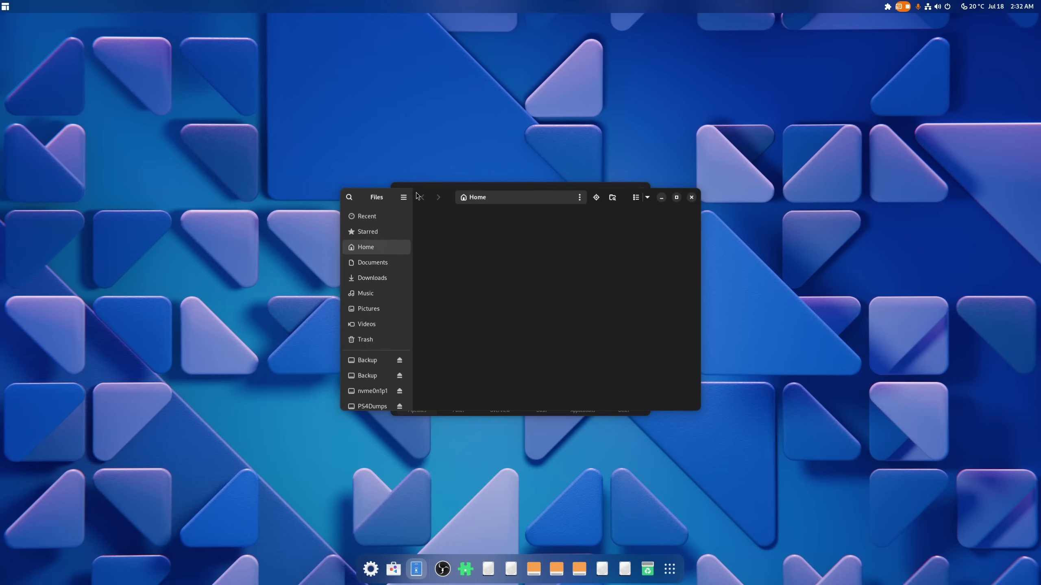
pyautogui.moveTo(445, 197); pyautogui.dragTo(190, 64)
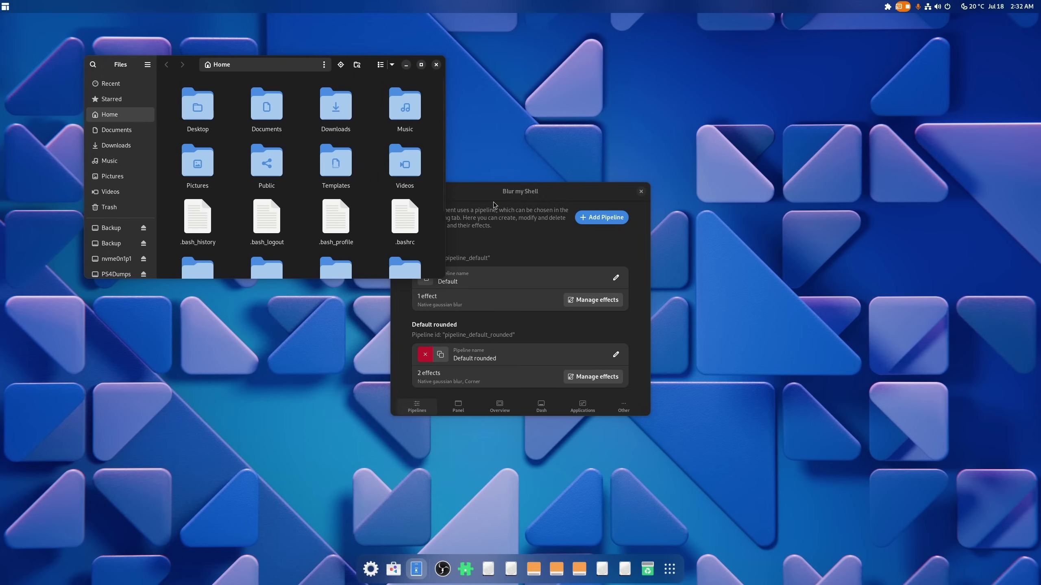
pyautogui.click(590, 403)
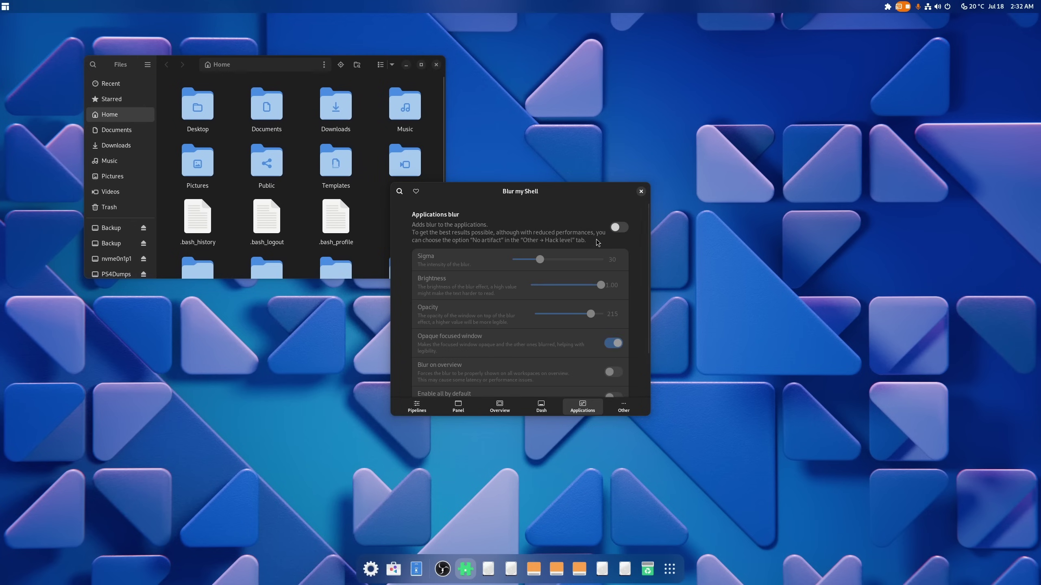
pyautogui.click(619, 228)
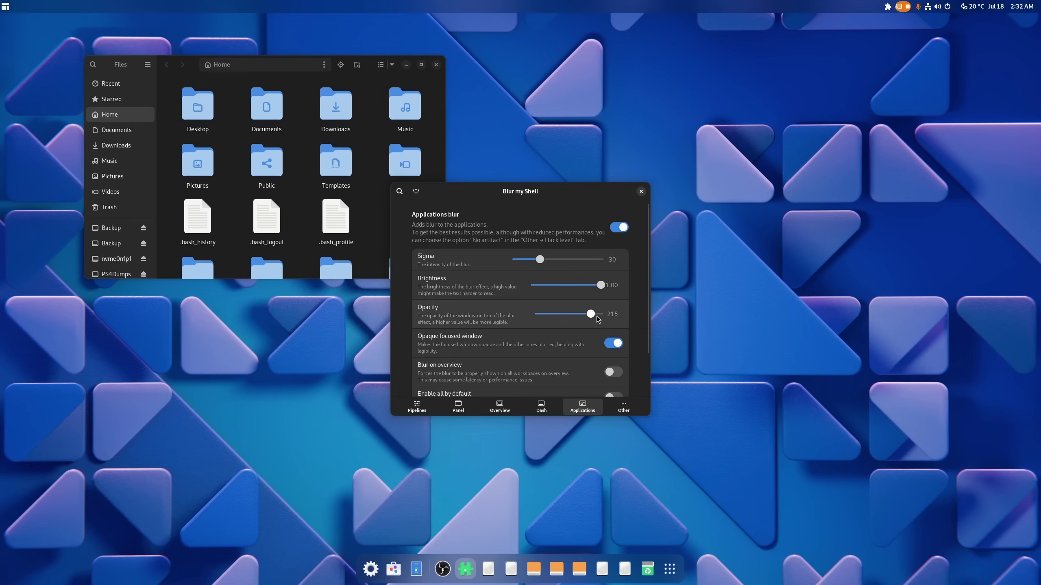
pyautogui.moveTo(591, 314); pyautogui.dragTo(599, 318)
# - Turn off Opaque focused window for the application blur, move the settings window around to preview it, and close it
pyautogui.scroll(-1, 566, 385)
pyautogui.click(613, 320)
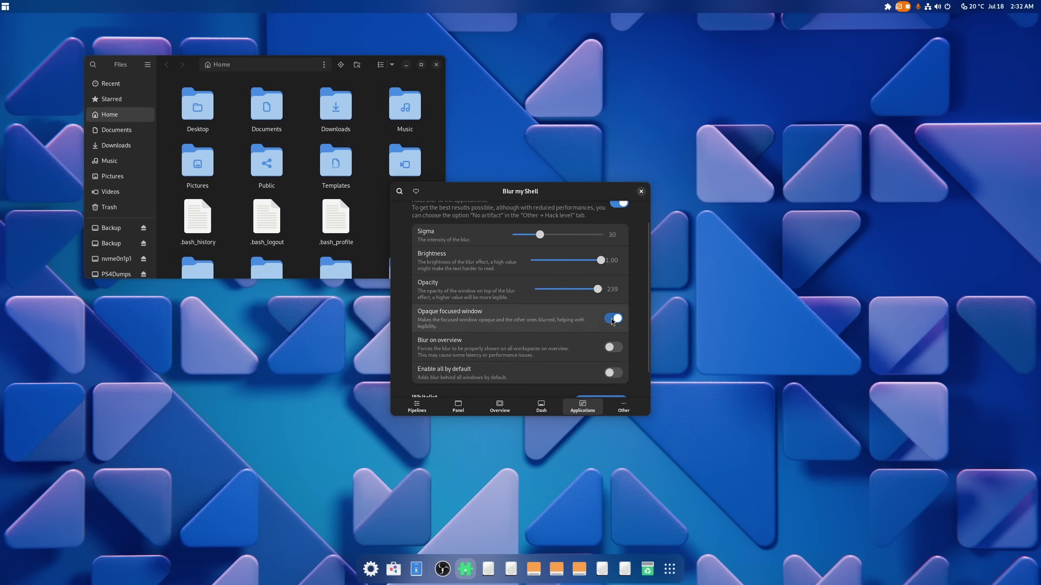
pyautogui.scroll(-1, 572, 390)
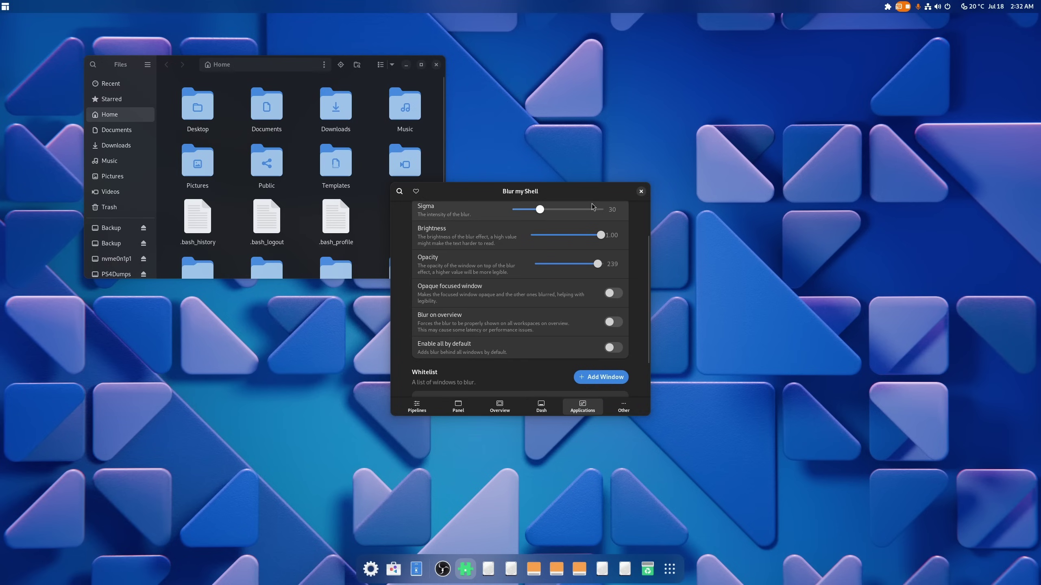
pyautogui.moveTo(621, 288); pyautogui.dragTo(742, 245)
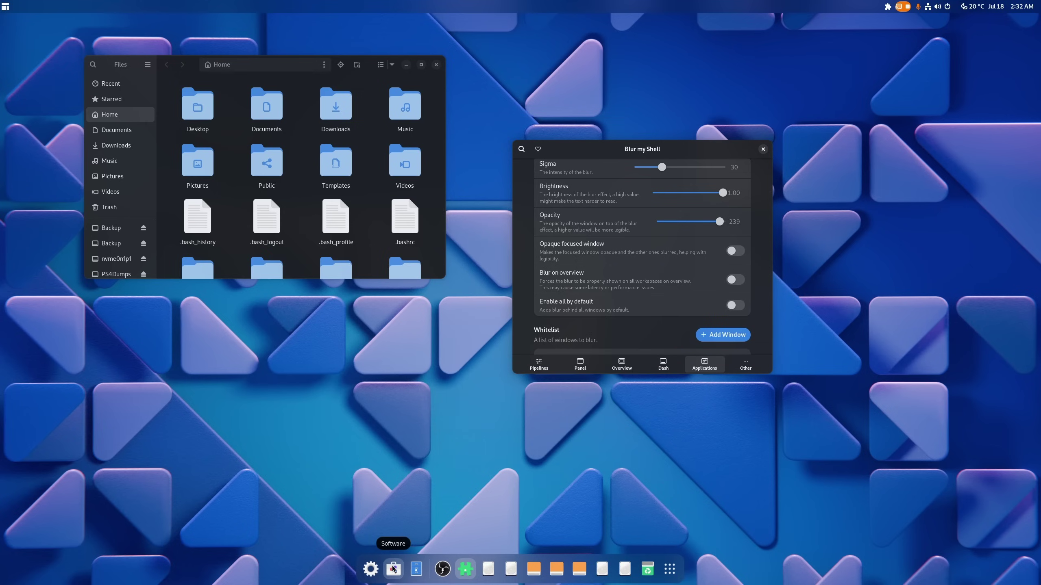
pyautogui.moveTo(607, 158); pyautogui.dragTo(542, 134)
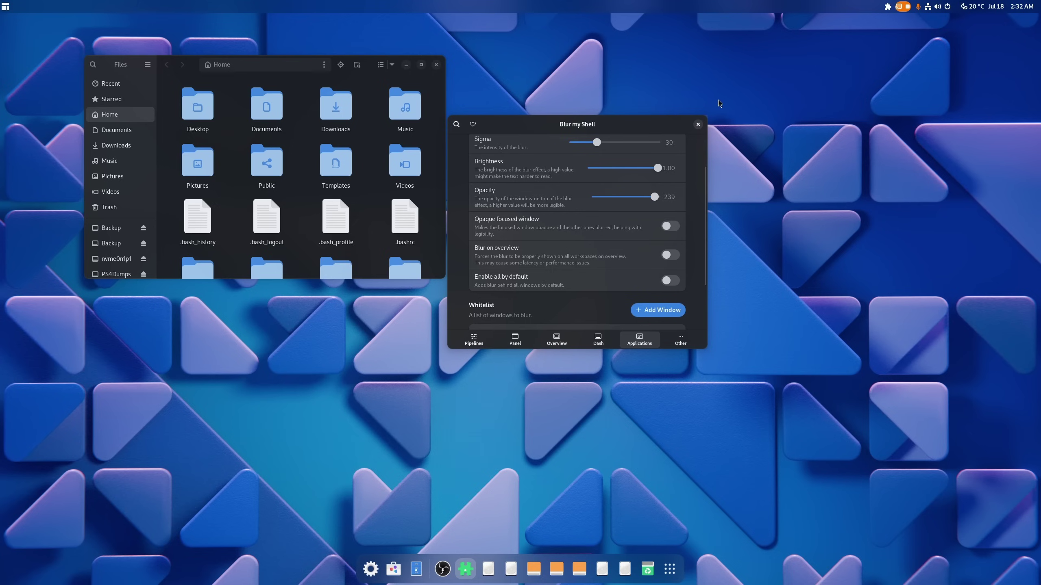
pyautogui.click(698, 125)
# - Open Dash to Dock's settings, try panel mode and revert it, and turn off Intelligent autohide
pyautogui.click(887, 6)
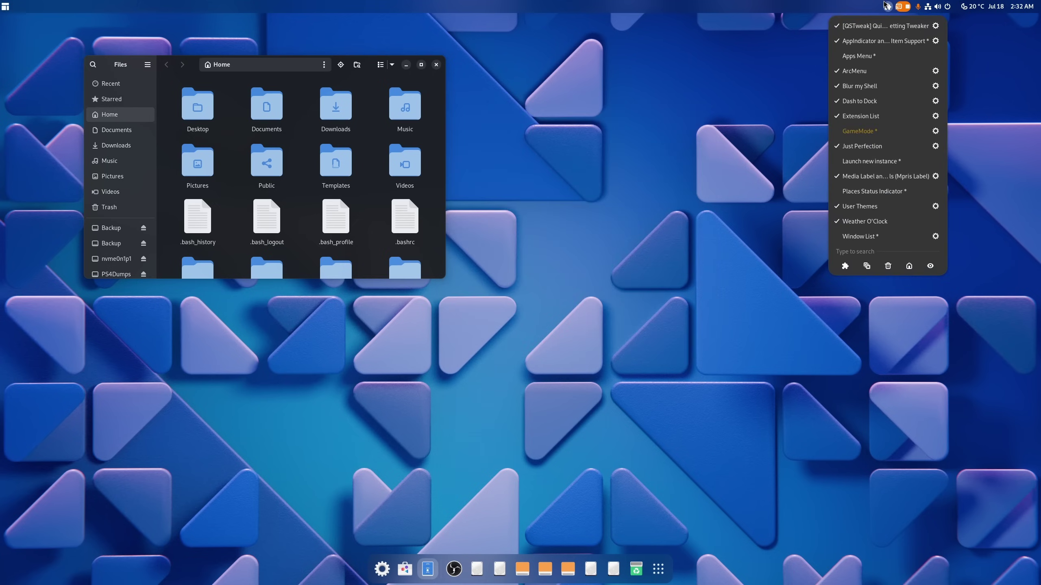
pyautogui.click(936, 101)
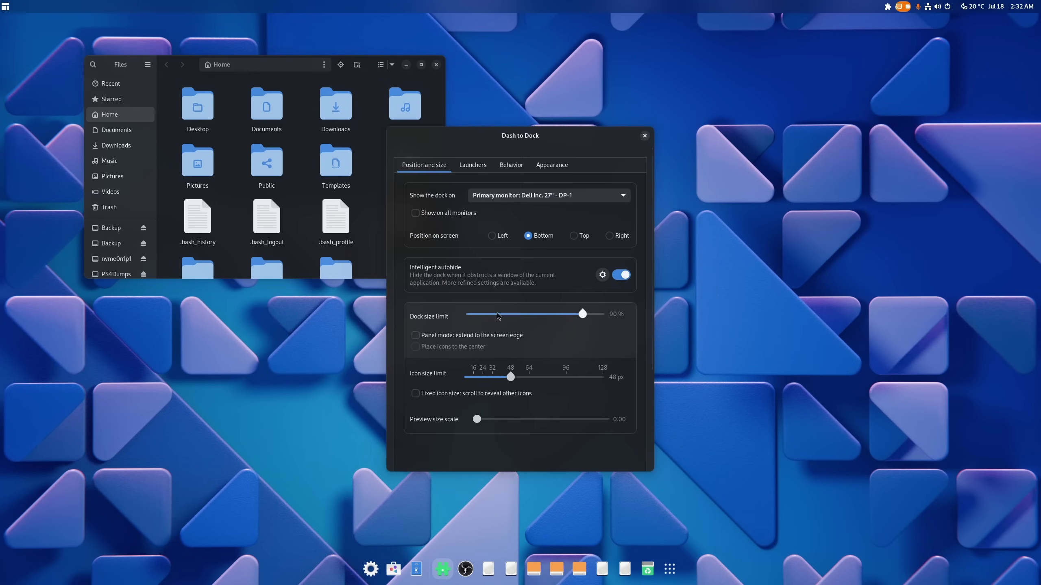
pyautogui.click(415, 335)
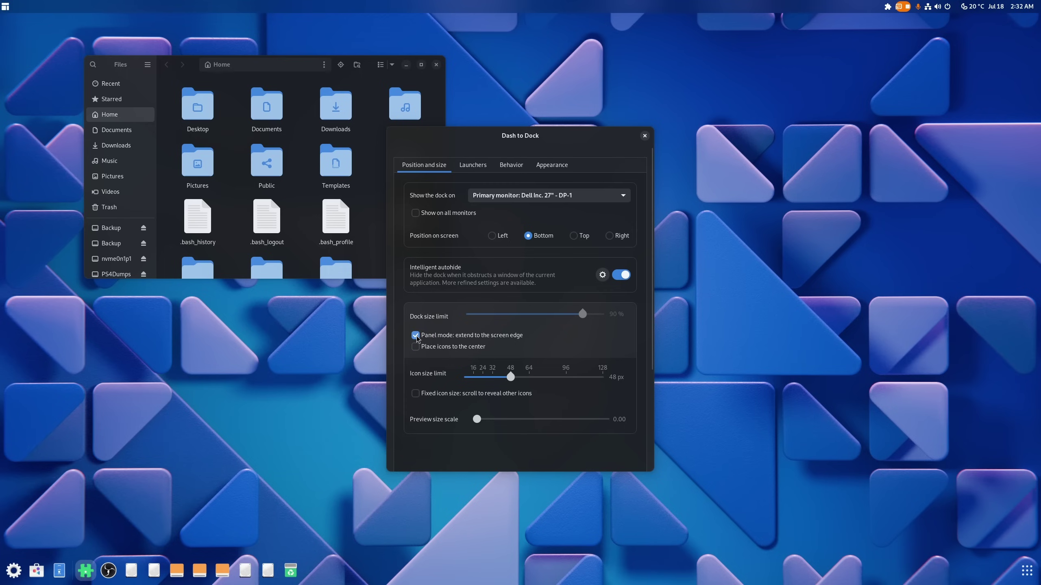
pyautogui.click(416, 335)
pyautogui.click(622, 275)
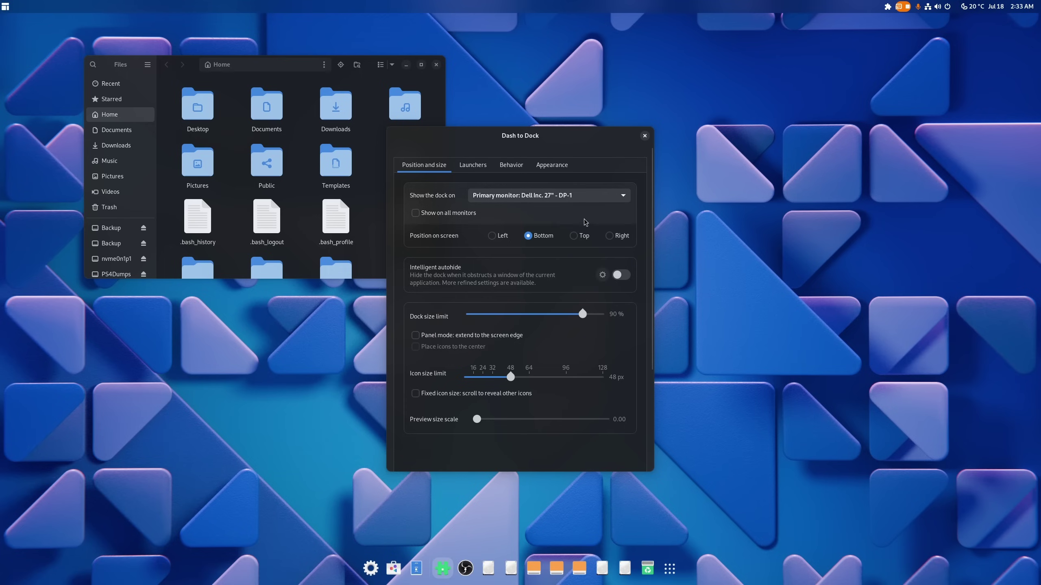
# - Move the Show Applications icon to the beginning of the dock and stop showing volumes and devices
pyautogui.click(472, 164)
pyautogui.click(453, 350)
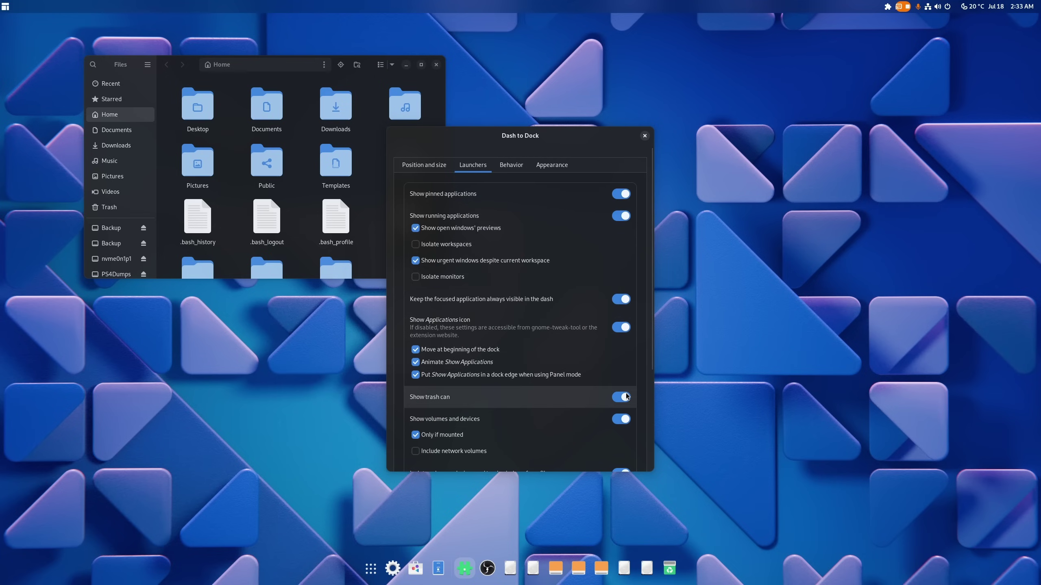
pyautogui.click(620, 420)
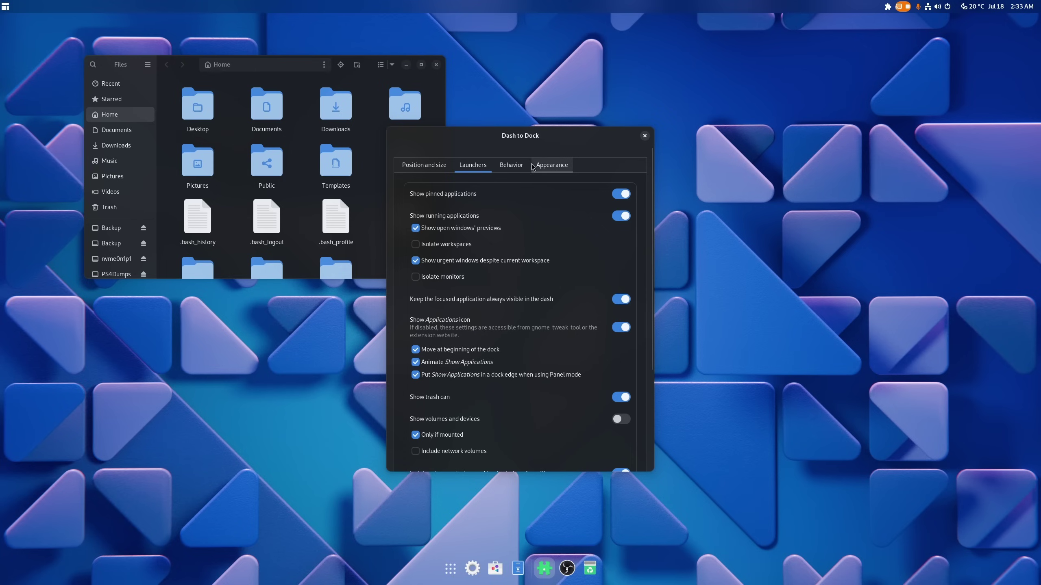
# - Enable Shrink the dash in Dash to Dock's appearance settings and close the settings window
pyautogui.click(552, 165)
pyautogui.click(621, 197)
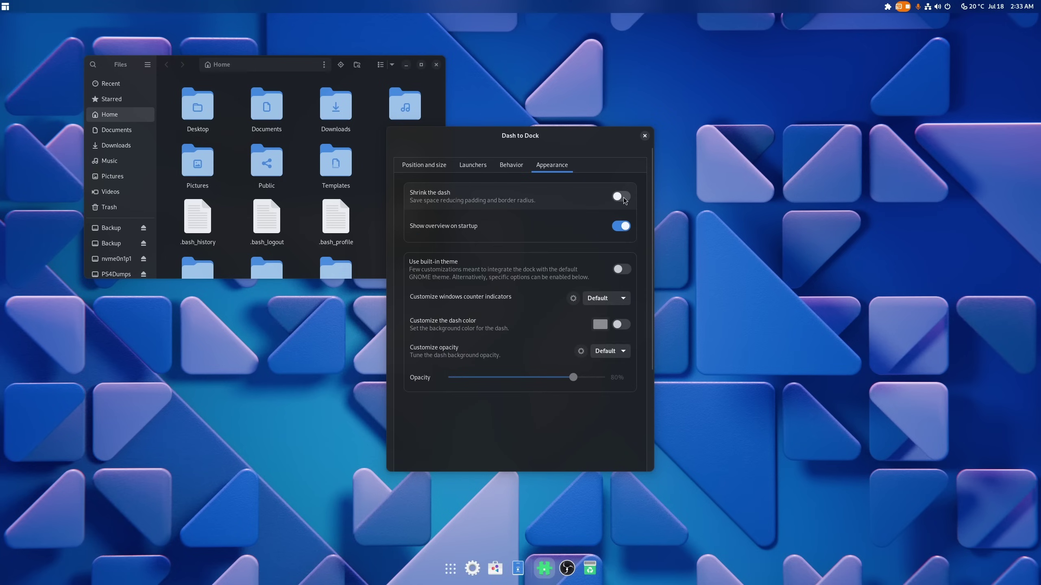
pyautogui.click(645, 136)
# - Turn the Blur my Shell extension off and back on, and close the Files window
pyautogui.click(887, 6)
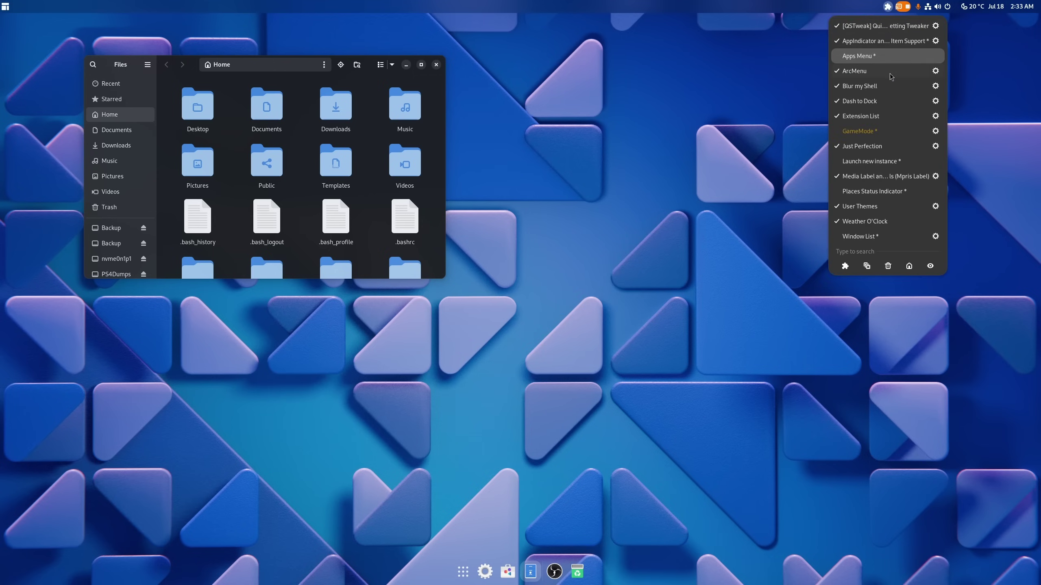
pyautogui.click(882, 87)
pyautogui.click(889, 5)
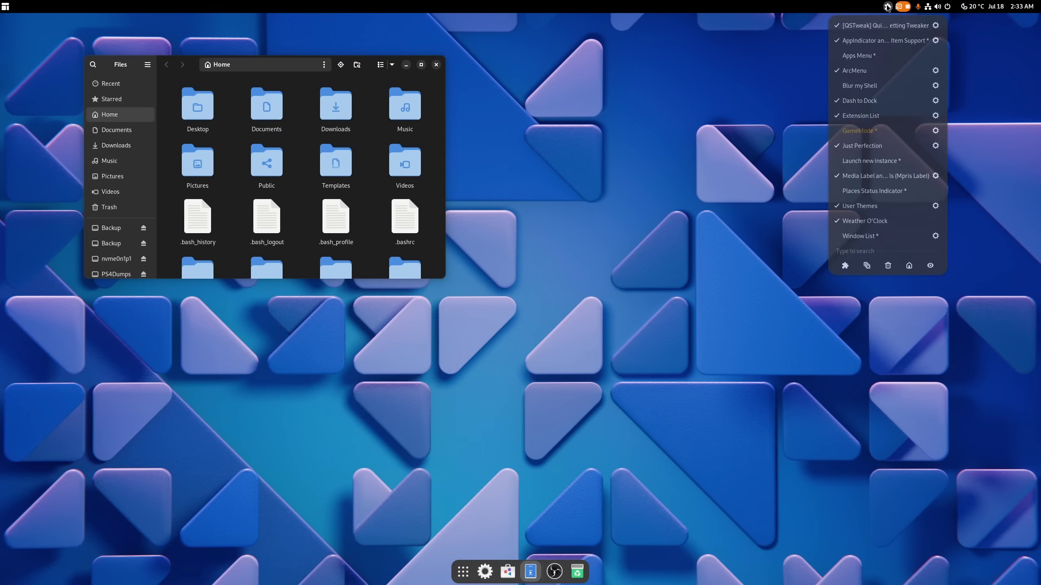
pyautogui.click(866, 90)
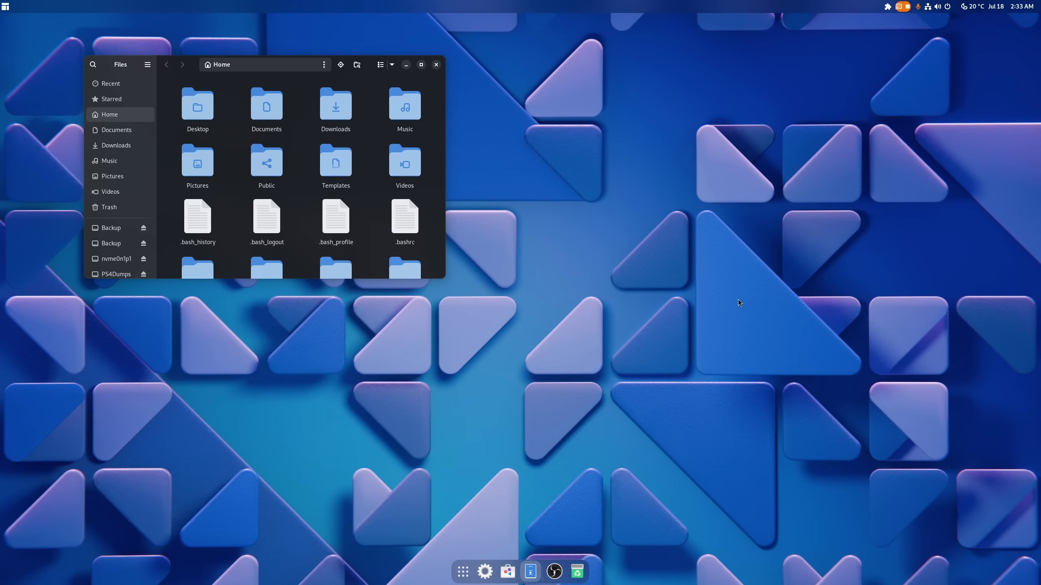
pyautogui.click(436, 65)
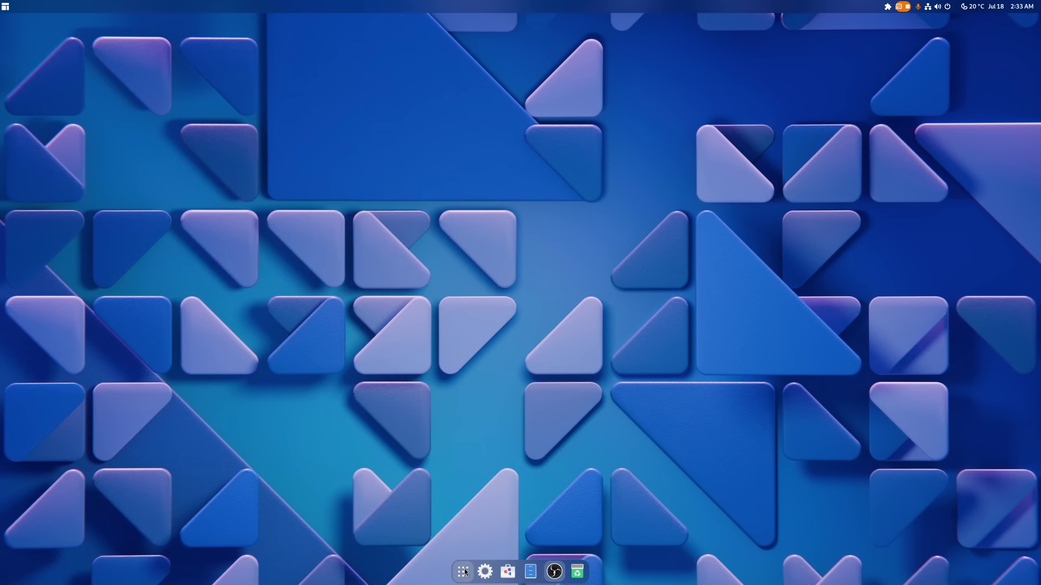
# - Place Files first among the dock's apps, pin OBS Studio to the dash and place it directly after Files
pyautogui.moveTo(529, 574); pyautogui.dragTo(482, 576)
pyautogui.rightClick(555, 572)
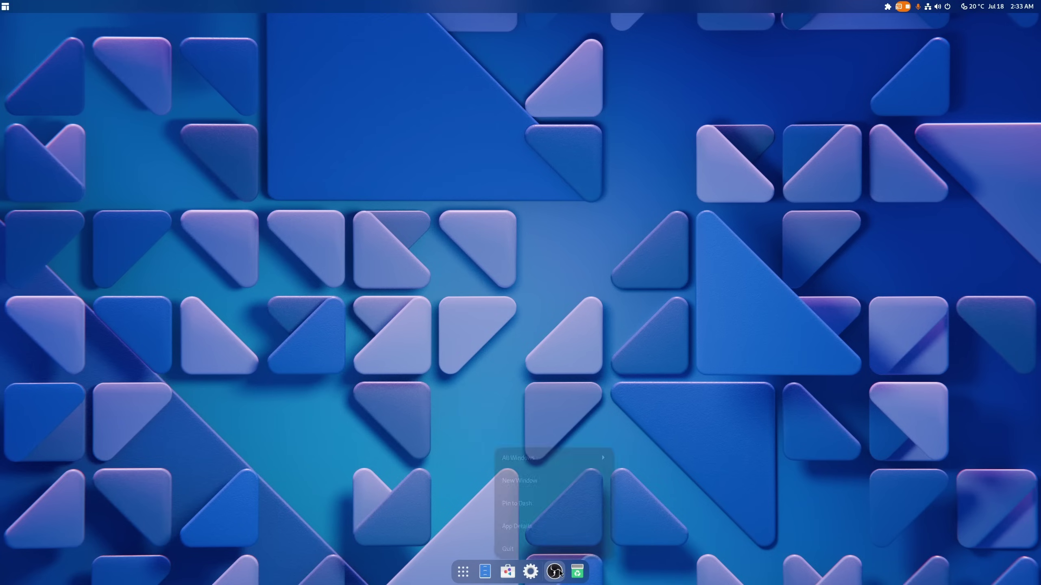
pyautogui.click(558, 502)
pyautogui.moveTo(554, 572); pyautogui.dragTo(460, 563)
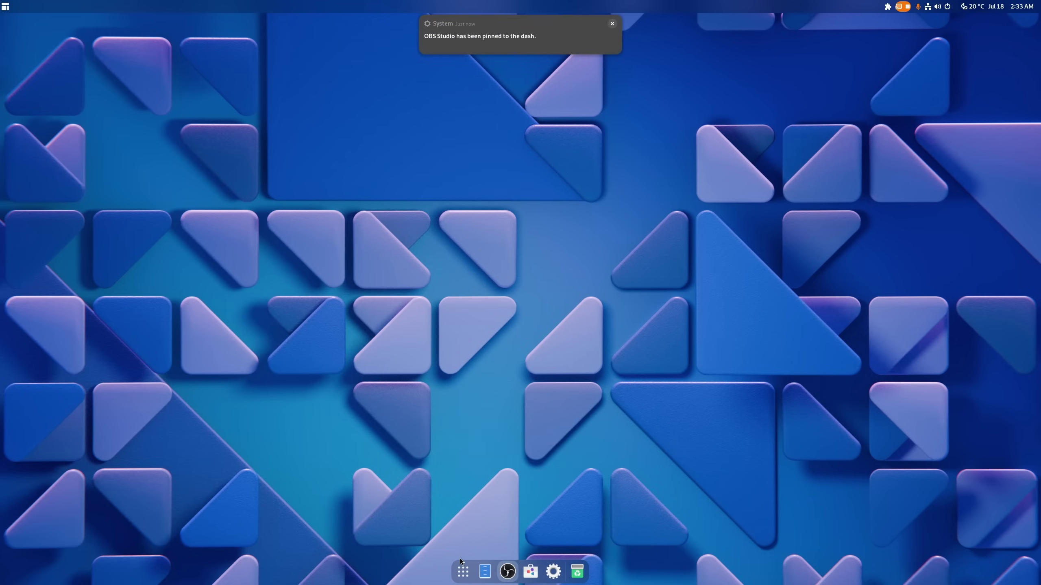
# - Pin Terminal to the dash from the app grid and place it directly after OBS Studio
pyautogui.click(463, 569)
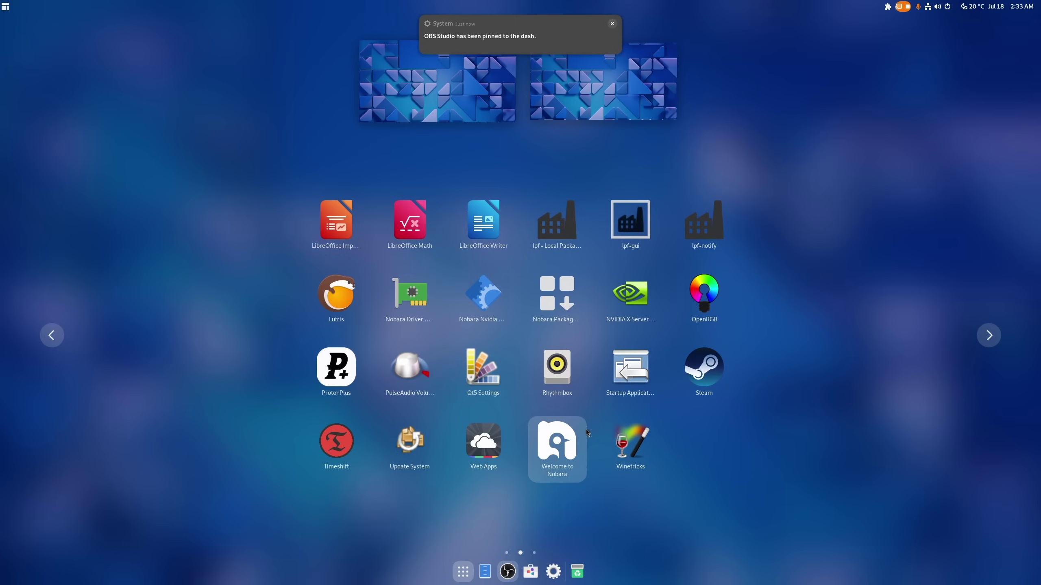
pyautogui.scroll(1, 586, 430)
pyautogui.rightClick(488, 369)
pyautogui.click(551, 379)
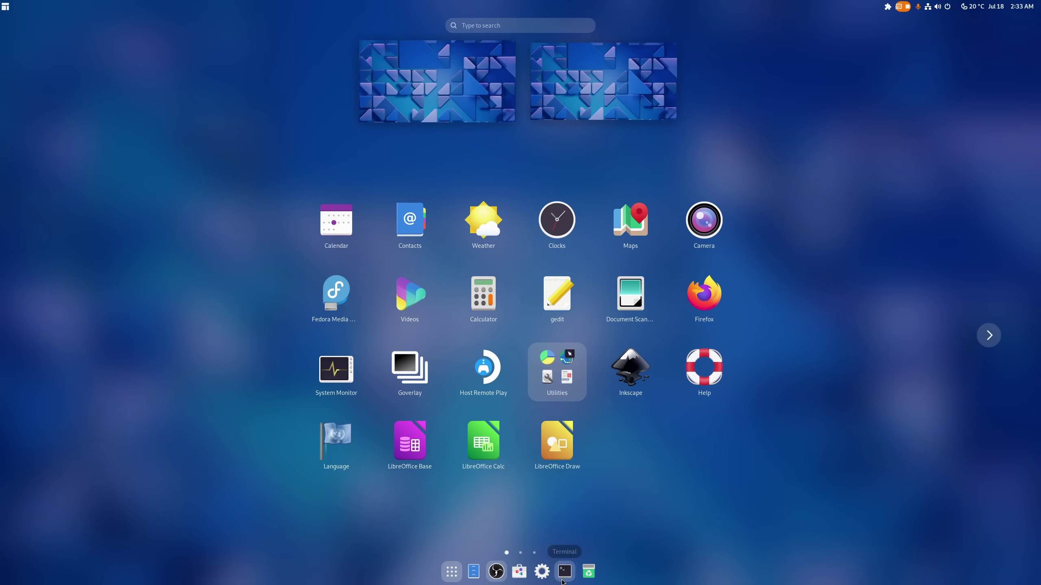
pyautogui.moveTo(563, 581); pyautogui.dragTo(519, 570)
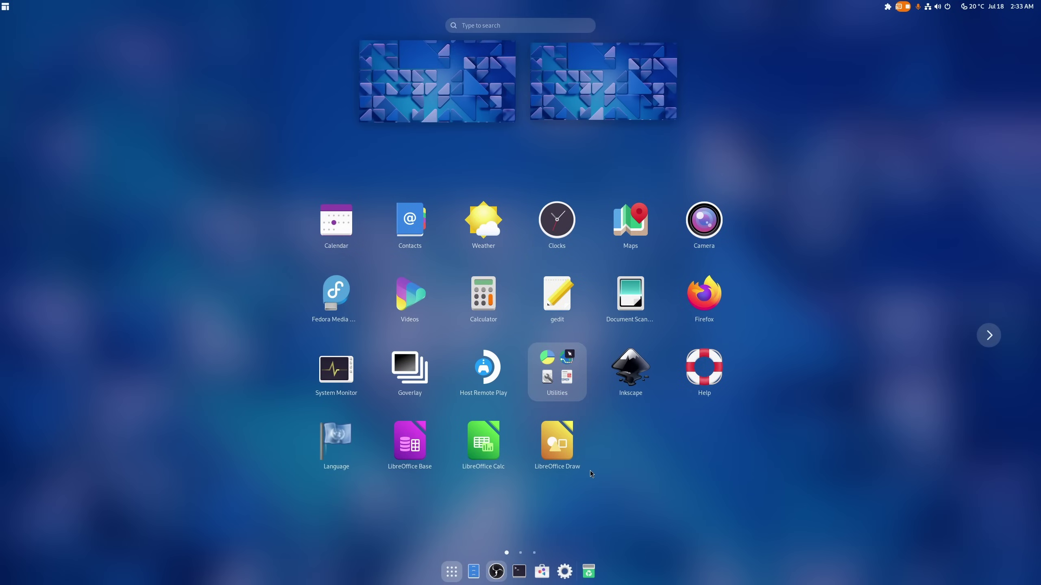
# - Pin Steam and Lutris to the dash from the app grid
pyautogui.scroll(-2, 651, 428)
pyautogui.scroll(1, 651, 428)
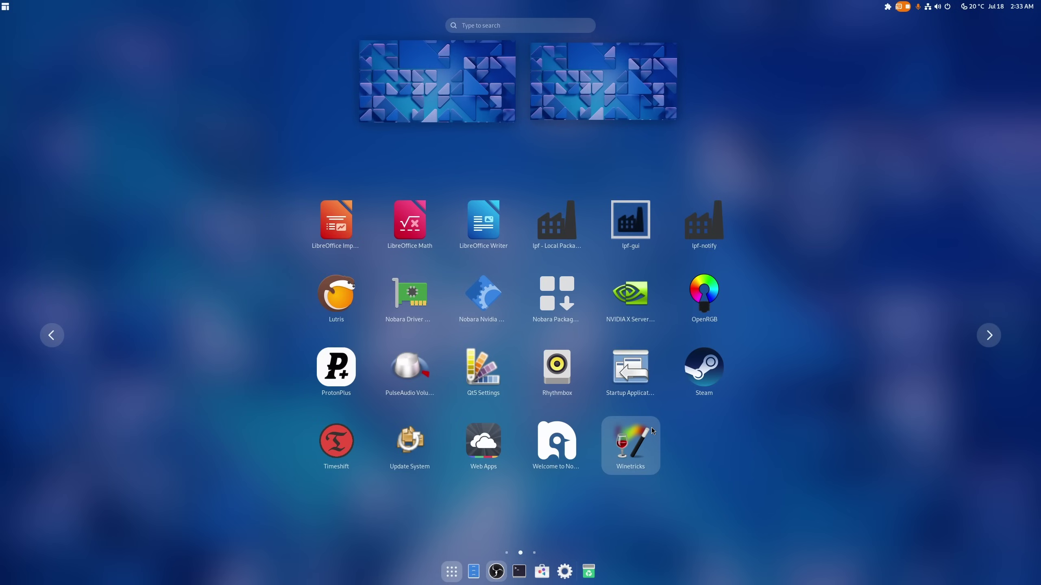
pyautogui.rightClick(732, 389)
pyautogui.click(774, 437)
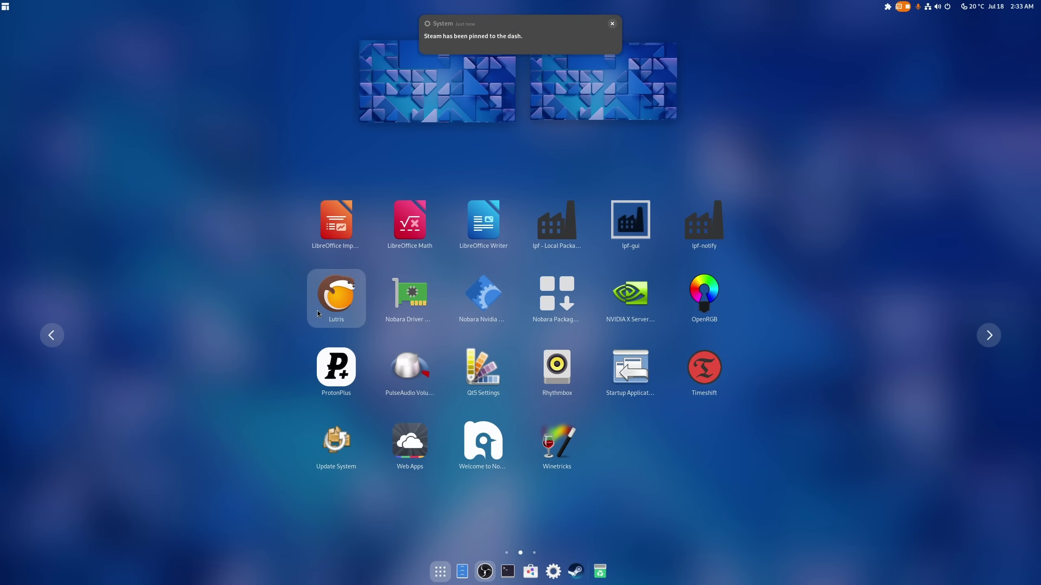
pyautogui.rightClick(345, 316)
pyautogui.click(391, 300)
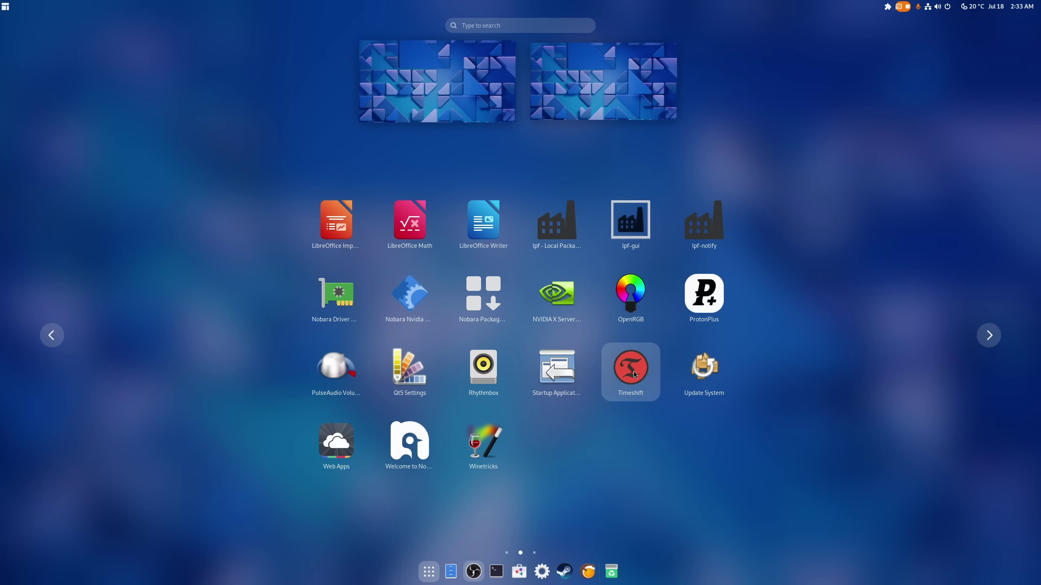
# - Open ProtonPlus, reposition its window higher on the desktop, and launch Steam to start its setup
pyautogui.scroll(-1, 656, 447)
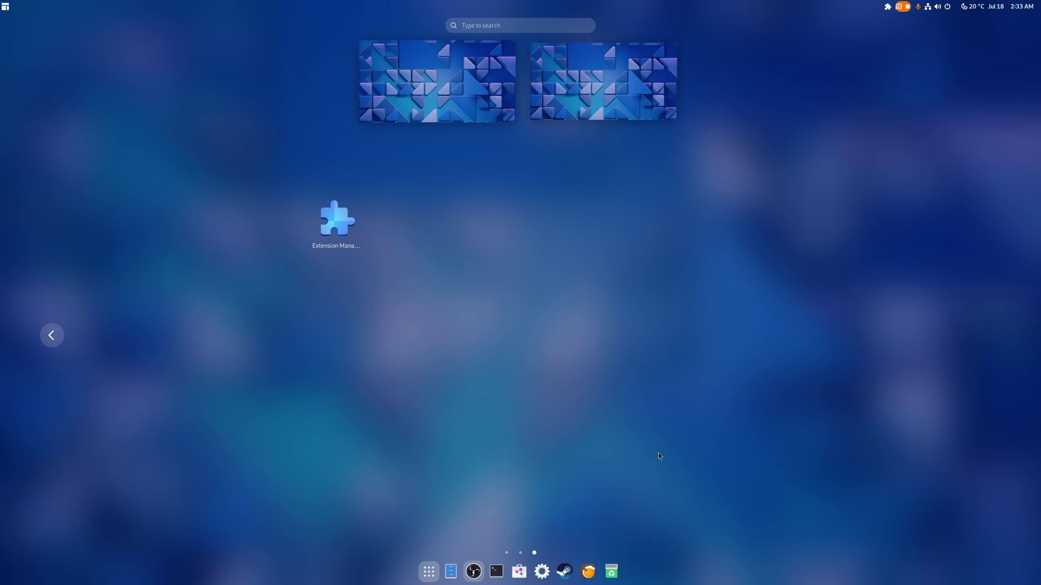
pyautogui.scroll(1, 659, 452)
pyautogui.click(698, 297)
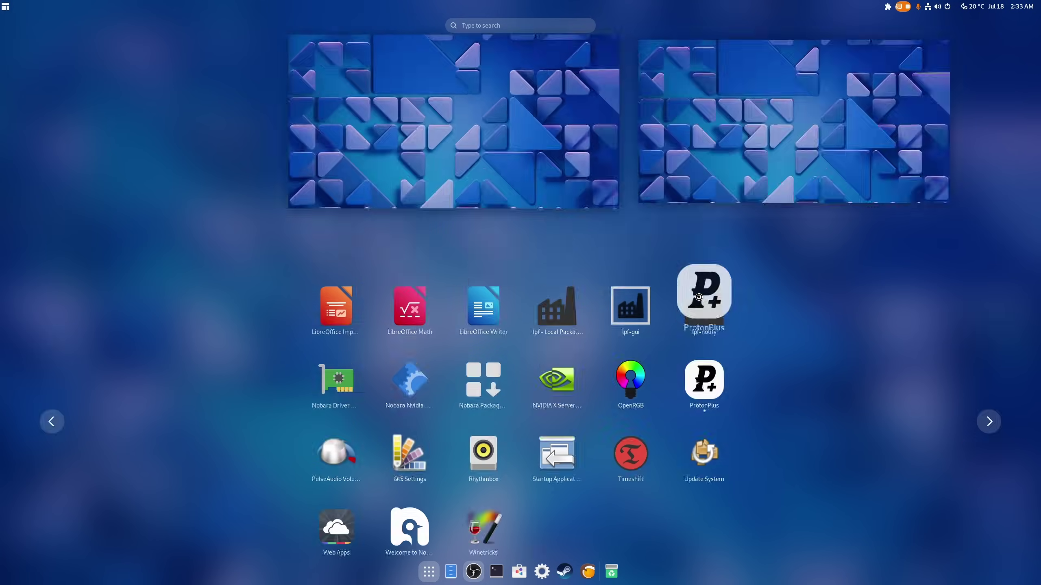
pyautogui.moveTo(473, 184); pyautogui.dragTo(416, 83)
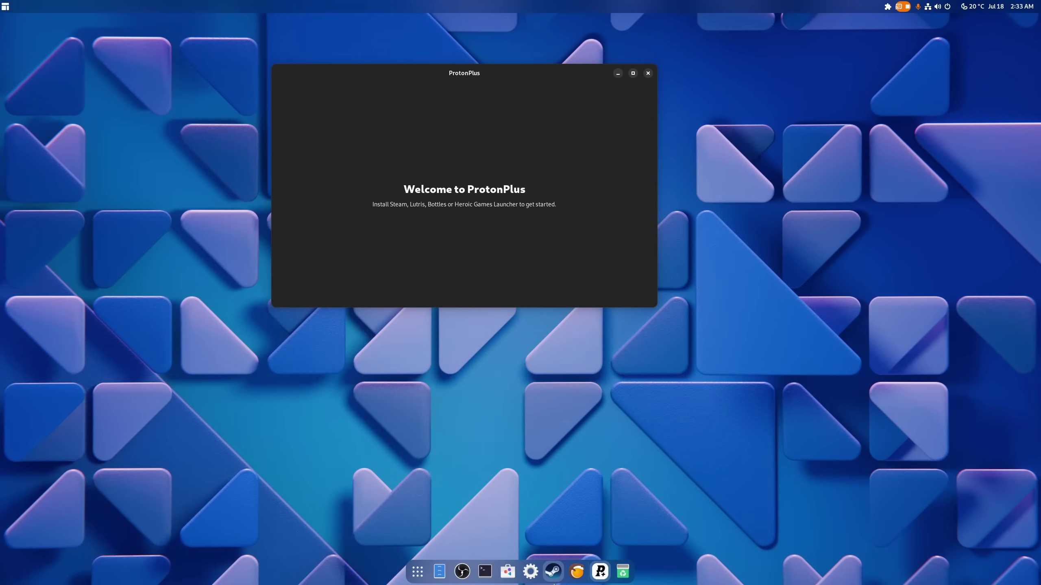
pyautogui.click(553, 572)
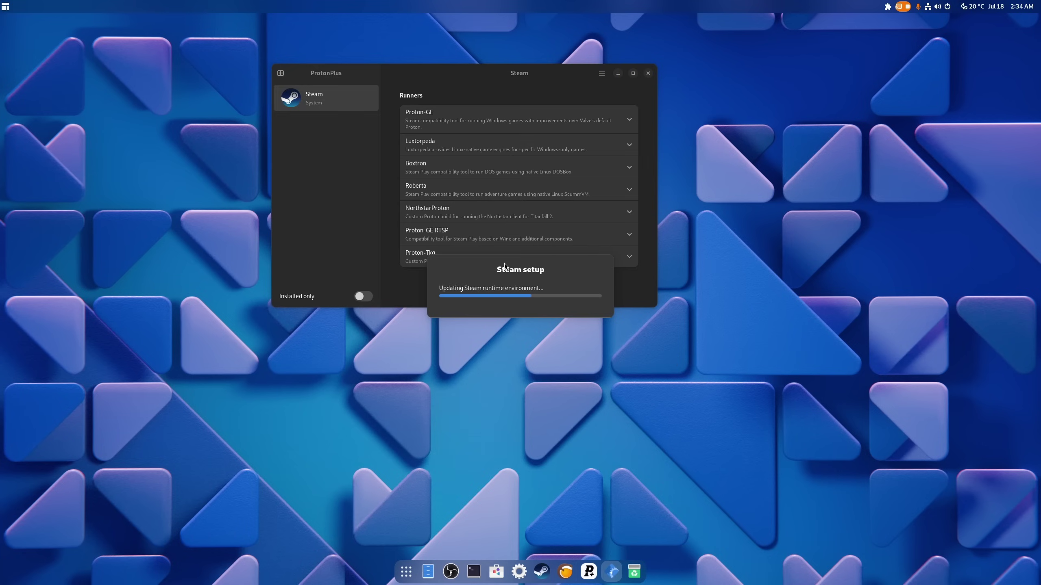
# - Install the GE-Proton9-10 runner for Steam in ProtonPlus and close ProtonPlus
pyautogui.click(473, 125)
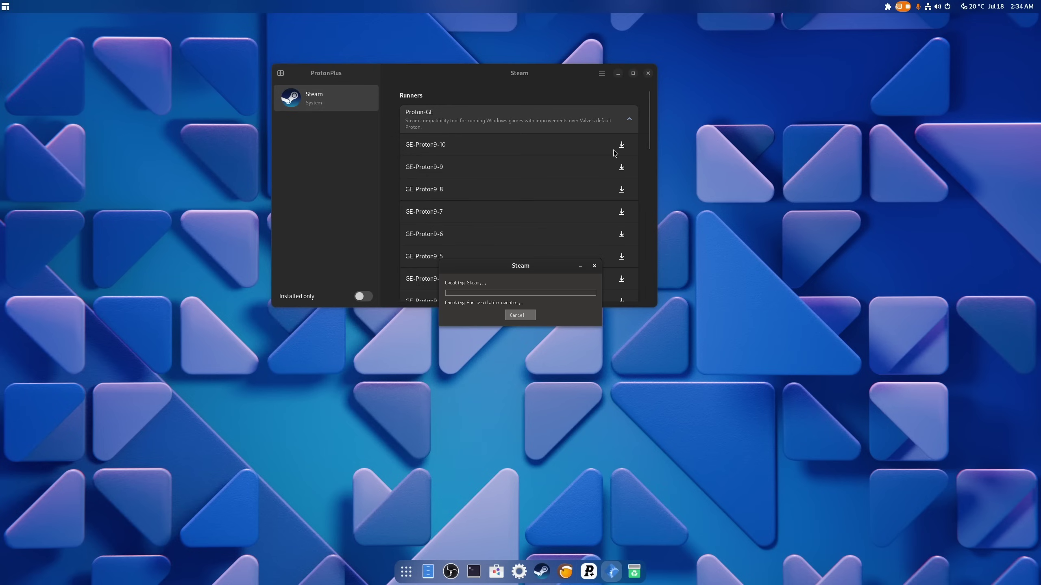
pyautogui.click(621, 146)
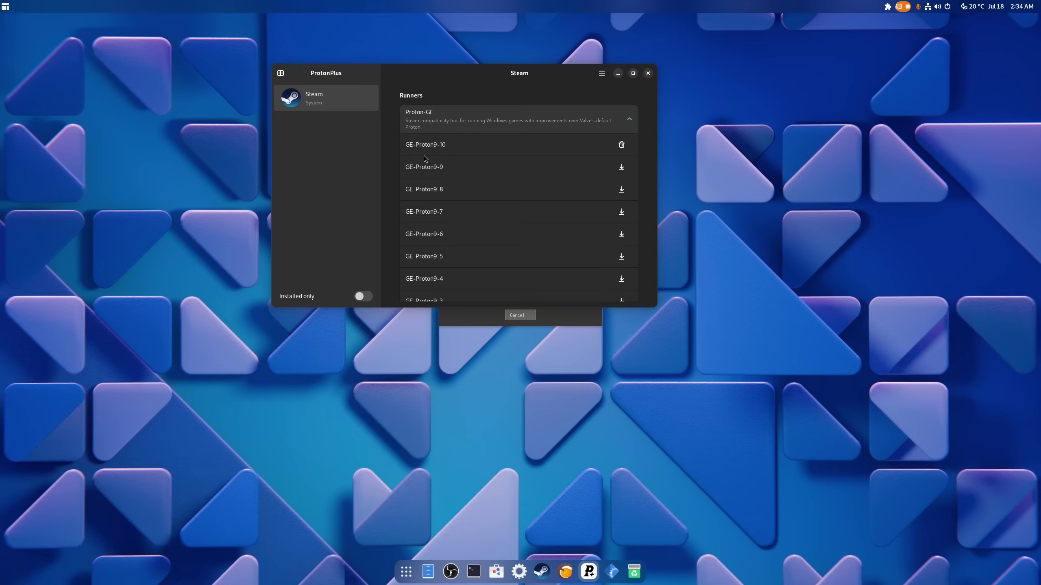
pyautogui.click(647, 73)
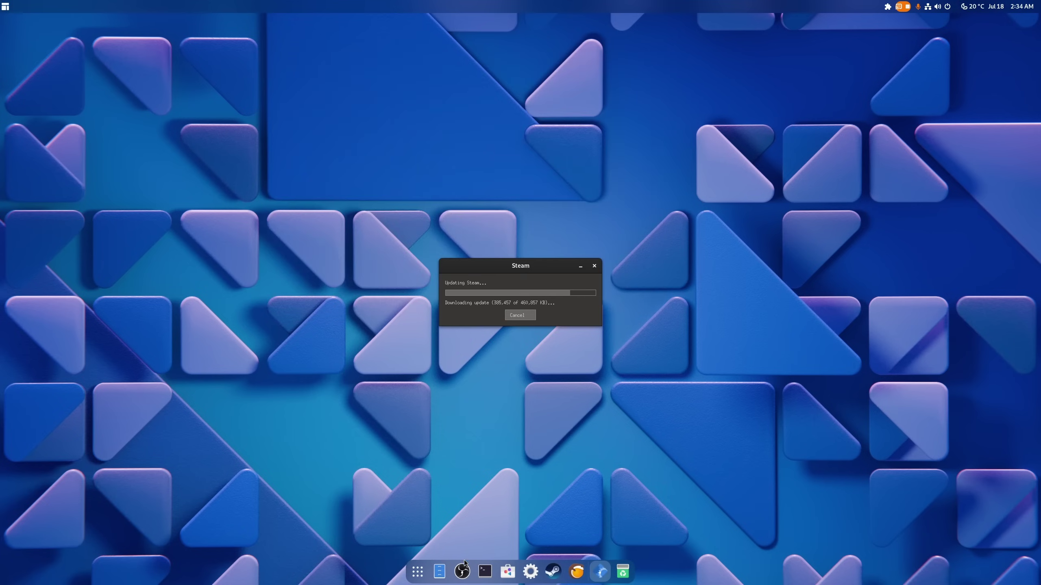
# - Pin Firefox from the app grid as the first app in the dash and launch it
pyautogui.click(417, 571)
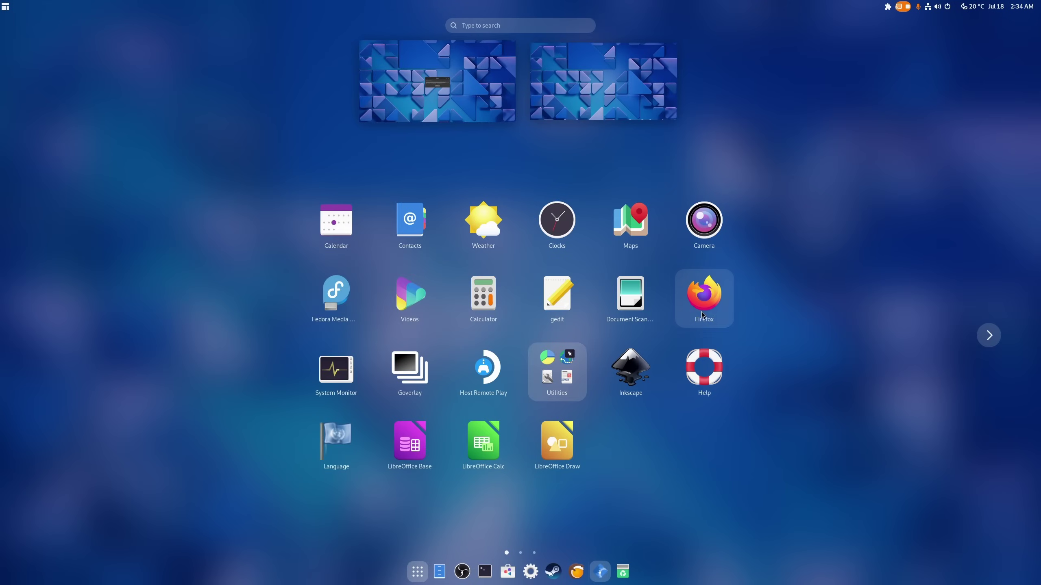
pyautogui.moveTo(702, 314); pyautogui.dragTo(430, 576)
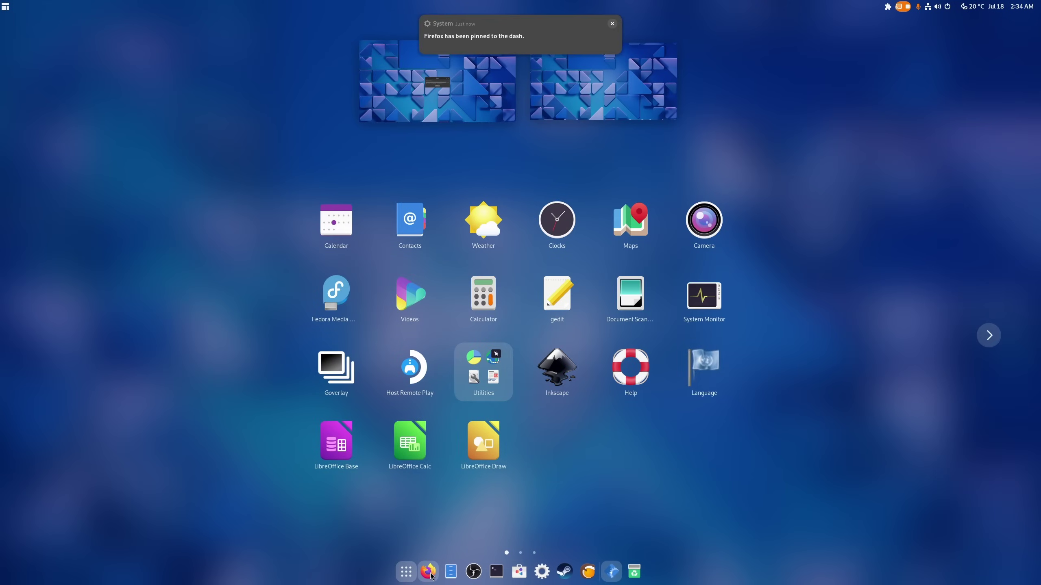
pyautogui.click(429, 573)
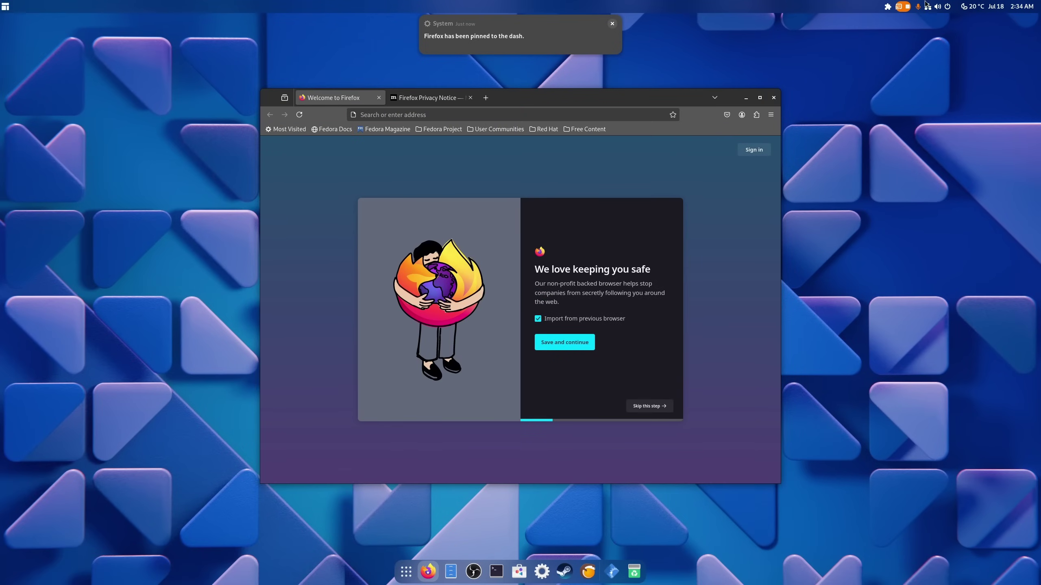
# - Set Dash to Dock's windows counter indicators to Dots and close its settings
pyautogui.click(888, 7)
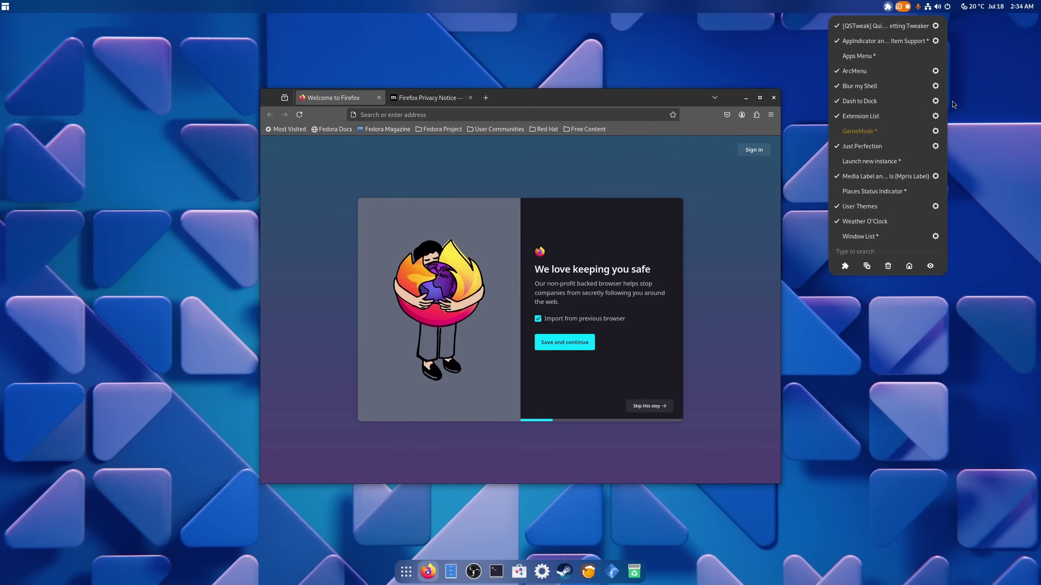
pyautogui.click(936, 101)
pyautogui.click(552, 152)
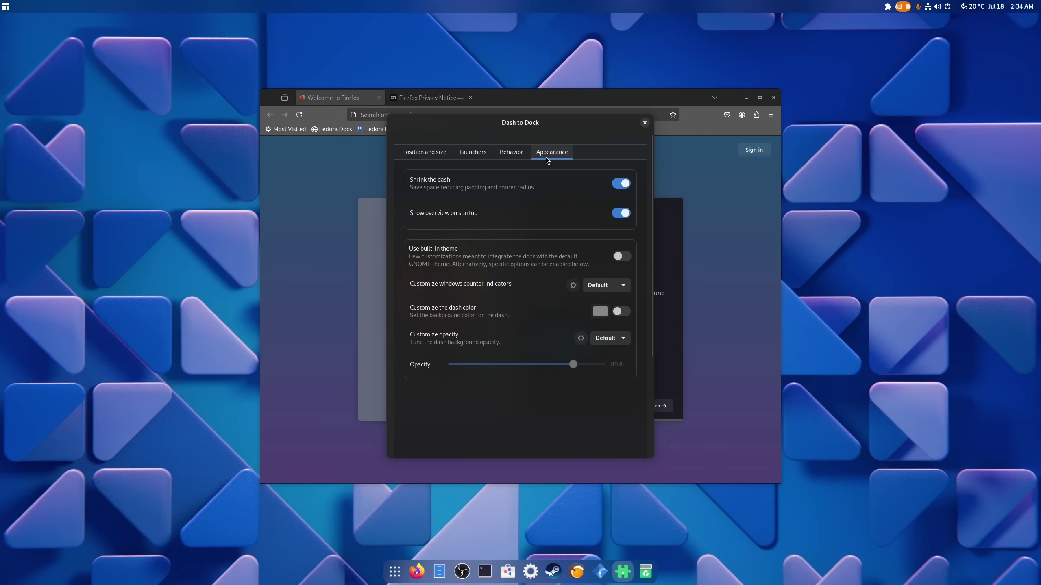
pyautogui.click(619, 285)
pyautogui.click(616, 318)
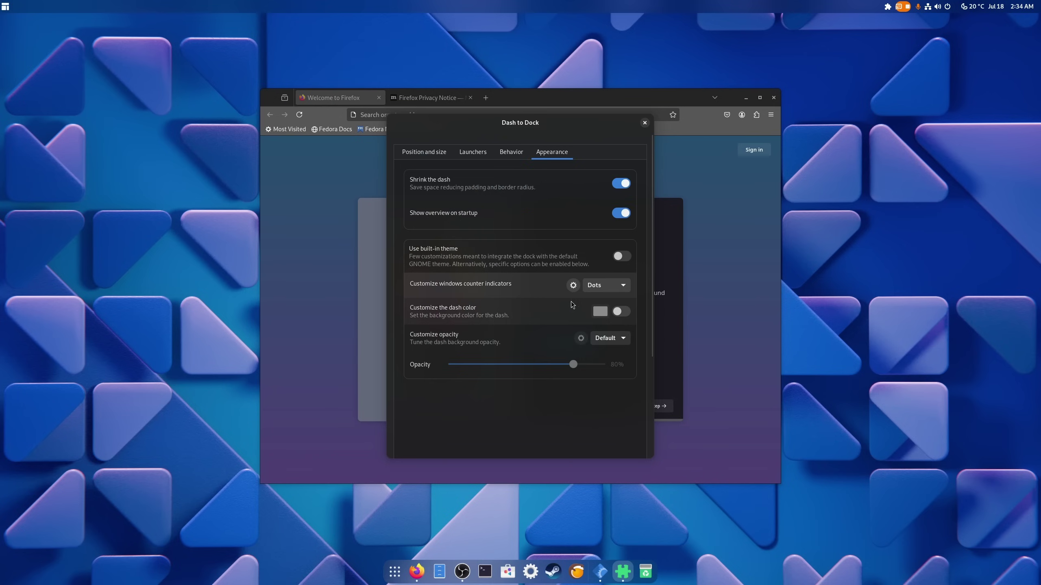
pyautogui.click(644, 124)
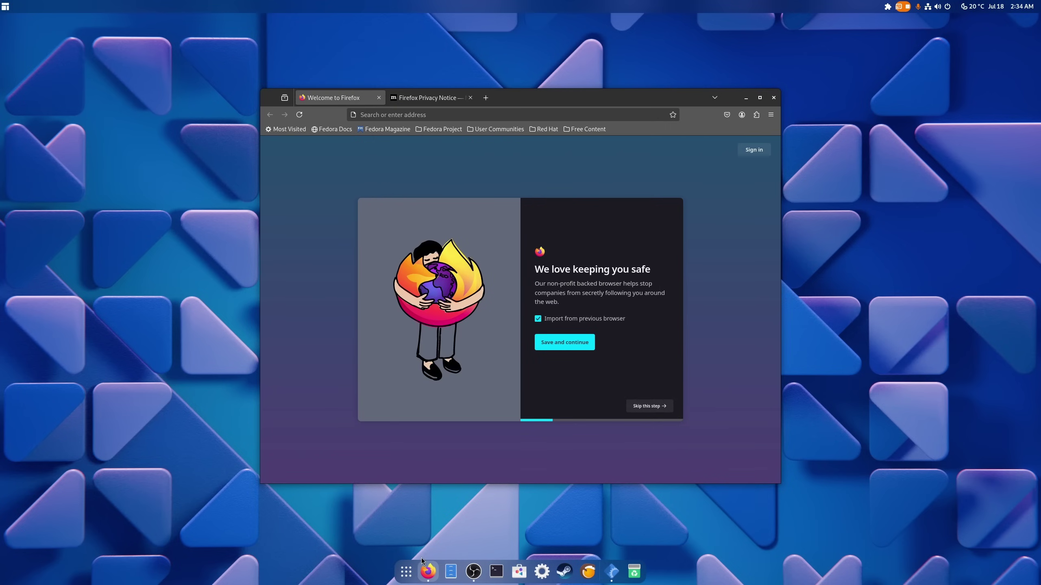
pyautogui.click(395, 572)
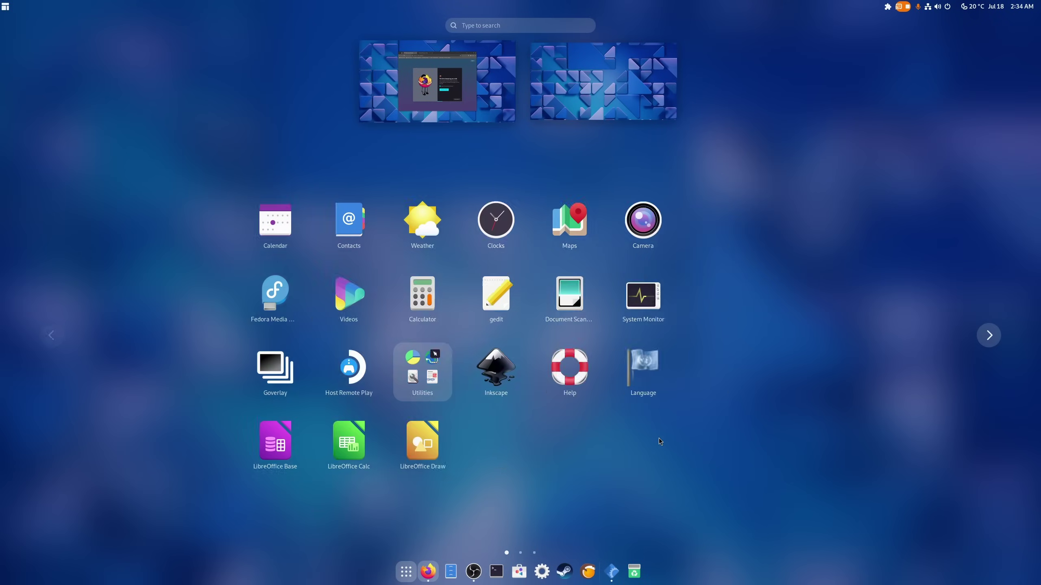
pyautogui.scroll(-2, 659, 438)
pyautogui.scroll(1, 660, 438)
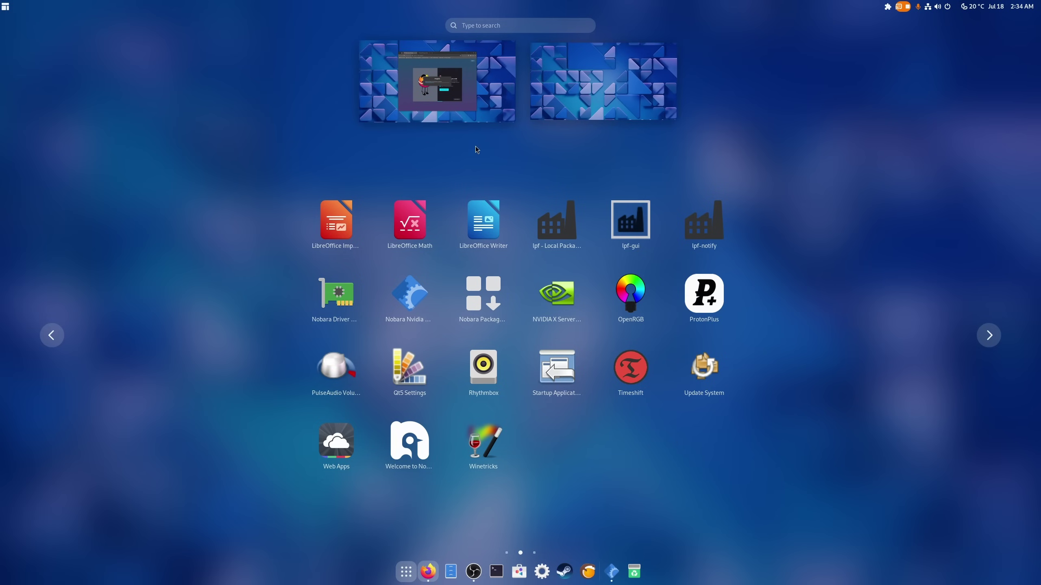
pyautogui.click(446, 107)
# - Search the web for "heroic games launcher" in Firefox and open the HeroicGamesLauncher GitHub repository
pyautogui.click(421, 114)
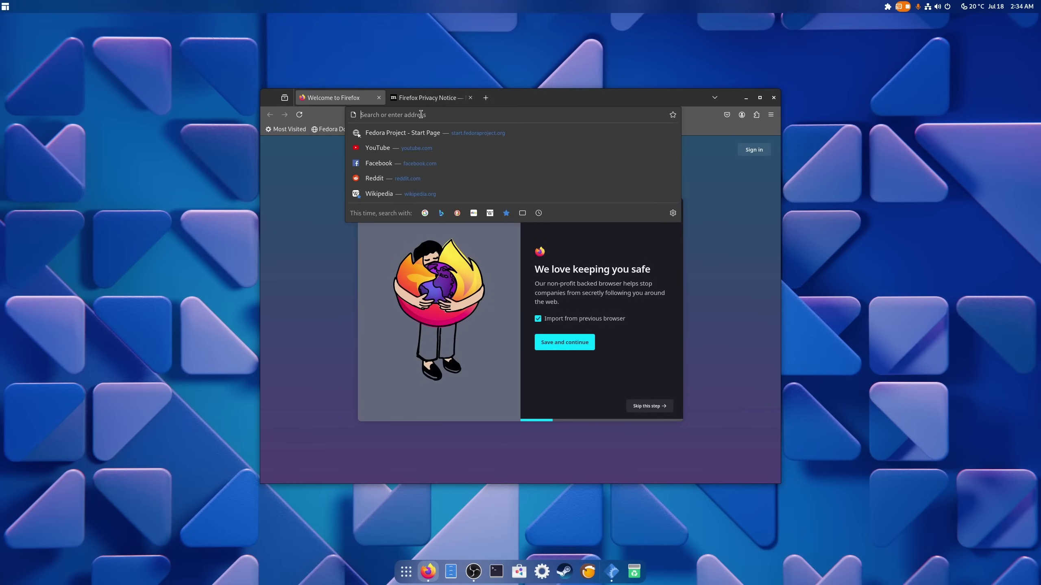
pyautogui.write('heroic game')
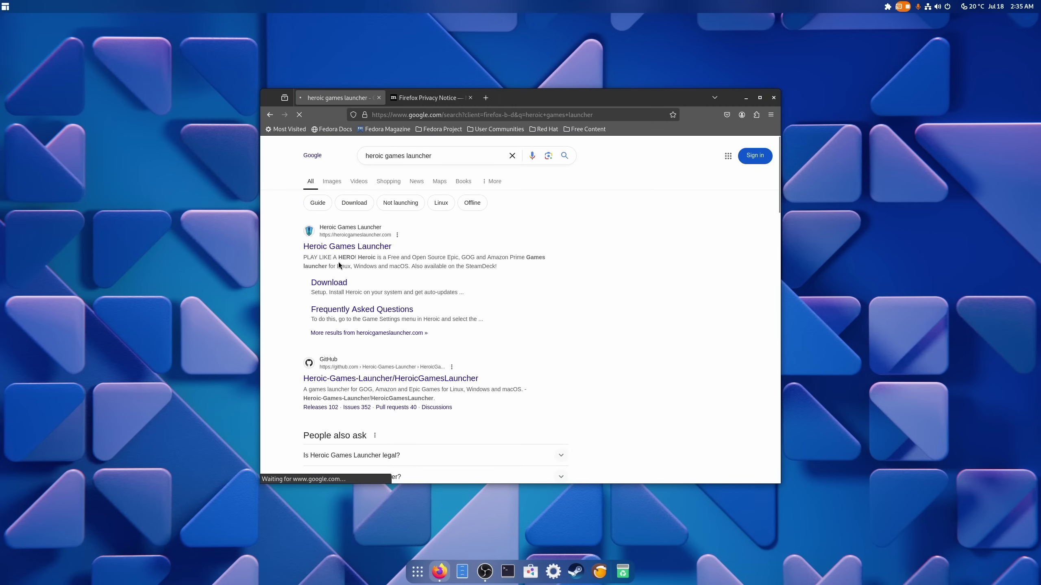
pyautogui.click(348, 378)
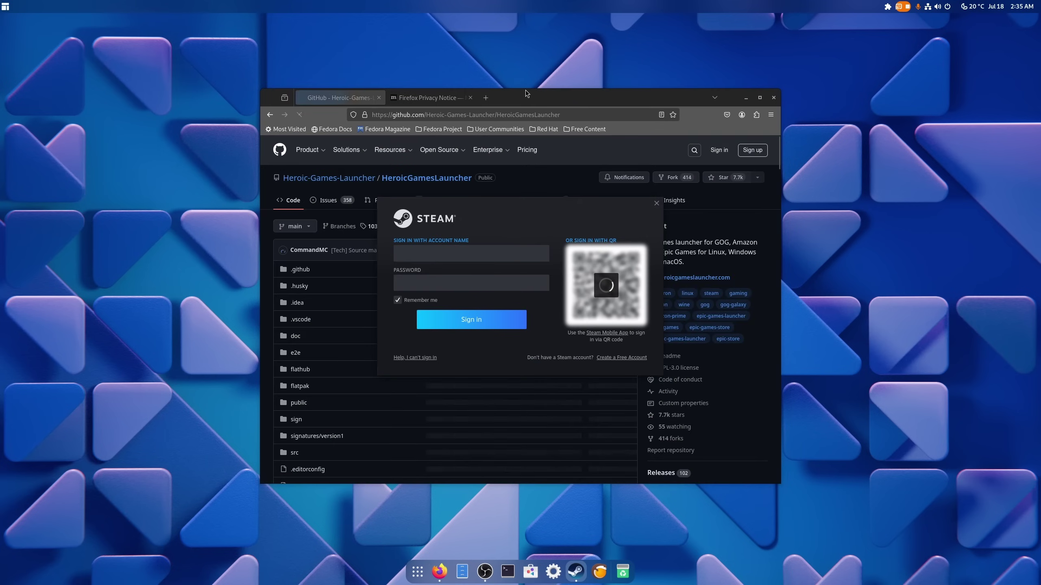
# - Maximize the Firefox window and look through the Heroic Games Launcher repository page, including the README's feature list
pyautogui.click(525, 94)
pyautogui.doubleClick(525, 94)
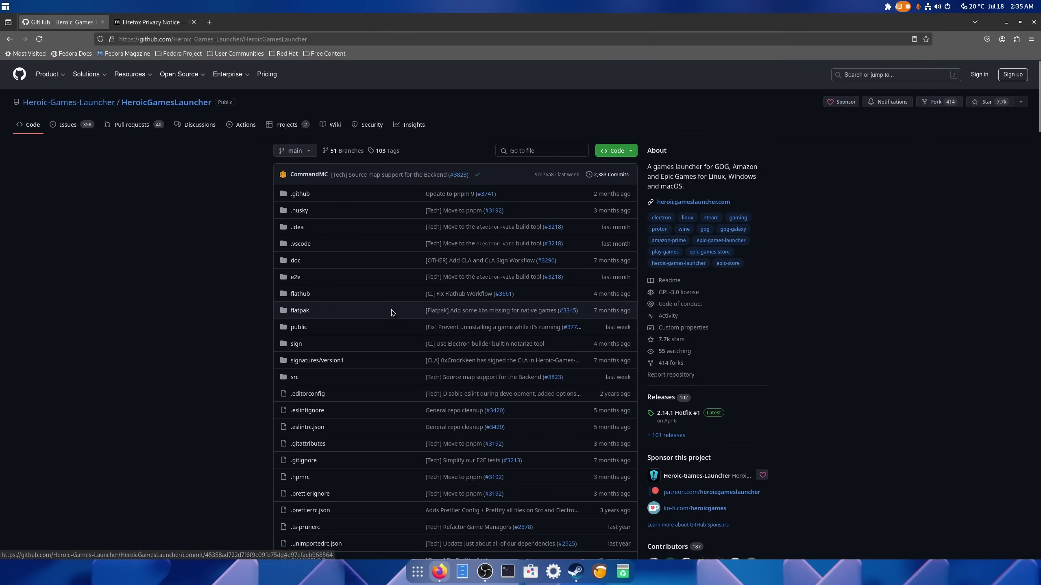
pyautogui.scroll(-10, 369, 366)
pyautogui.scroll(3, 376, 375)
pyautogui.scroll(10, 367, 368)
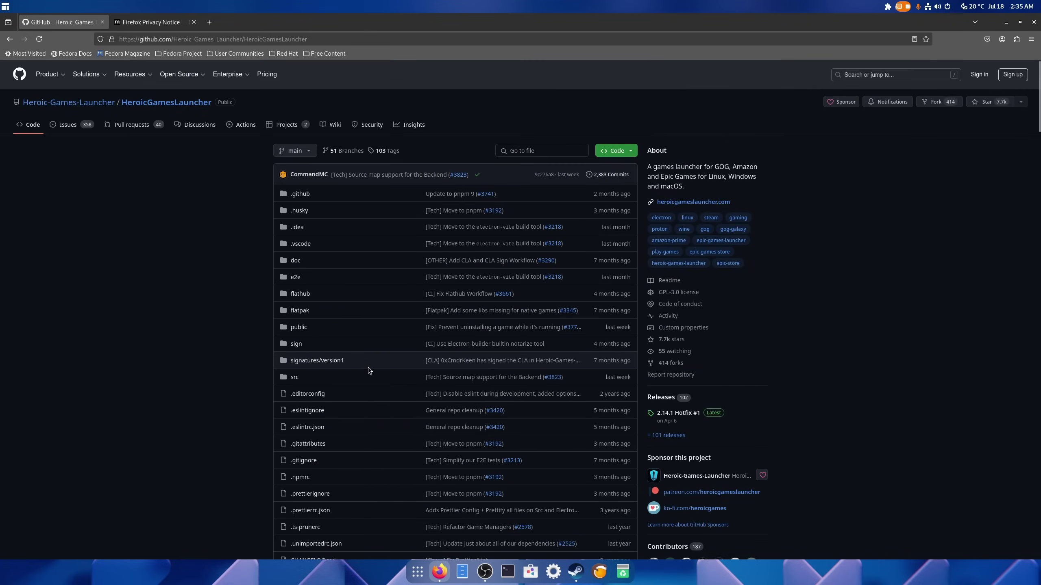
pyautogui.scroll(-20, 367, 353)
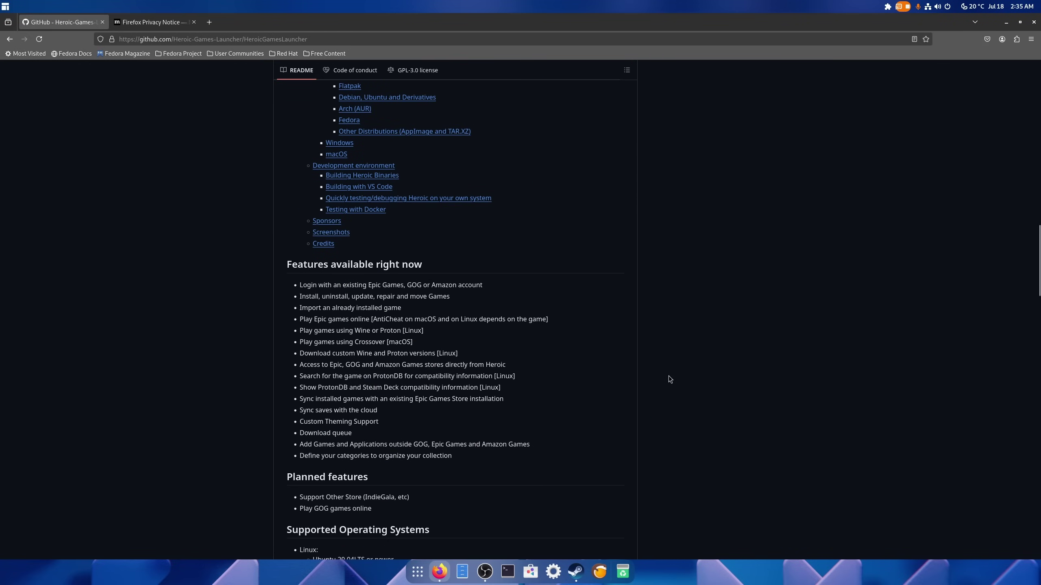
pyautogui.scroll(20, 668, 376)
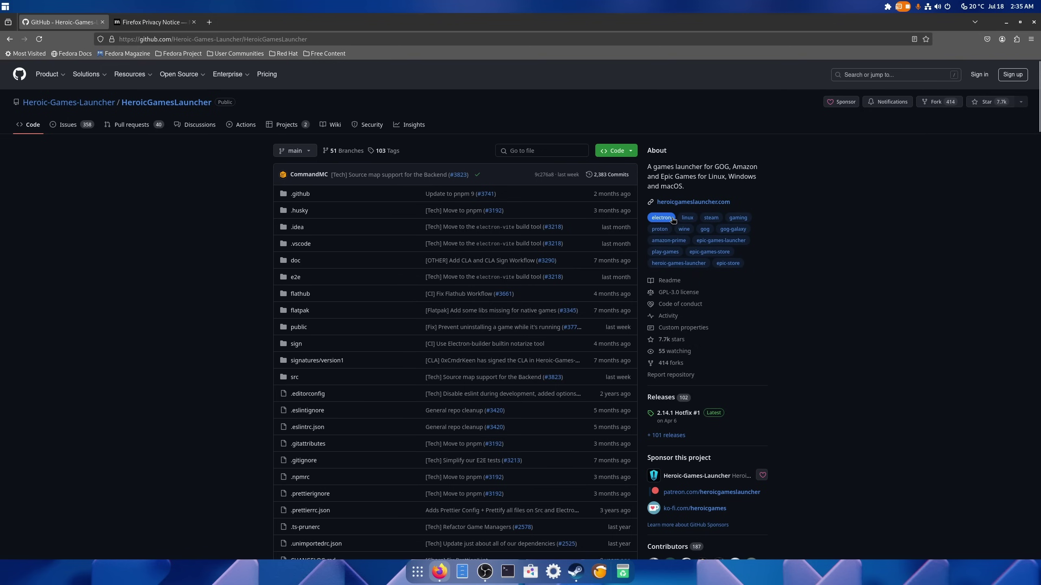
# - Open the repository's latest release, 2.14.1 Hotfix #1, and download heroic-2.14.1.x86_64.rpm from its assets
pyautogui.scroll(-3, 721, 244)
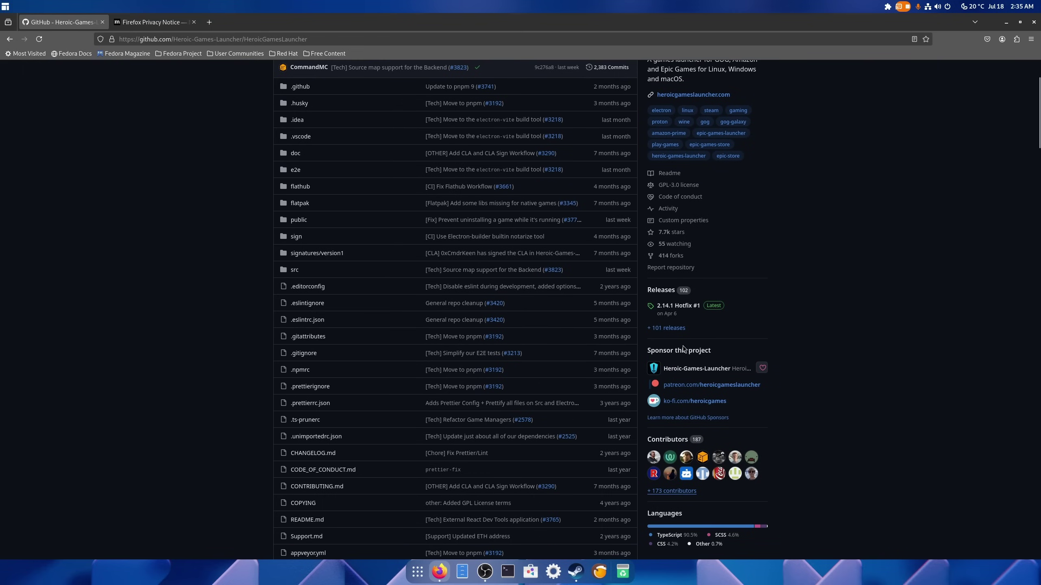
pyautogui.scroll(3, 729, 410)
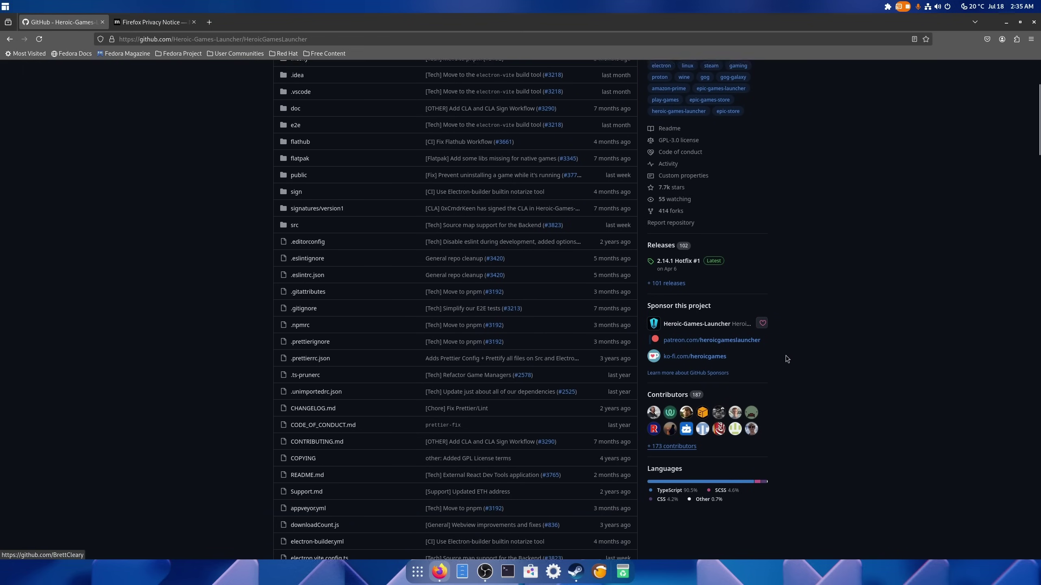
pyautogui.click(683, 413)
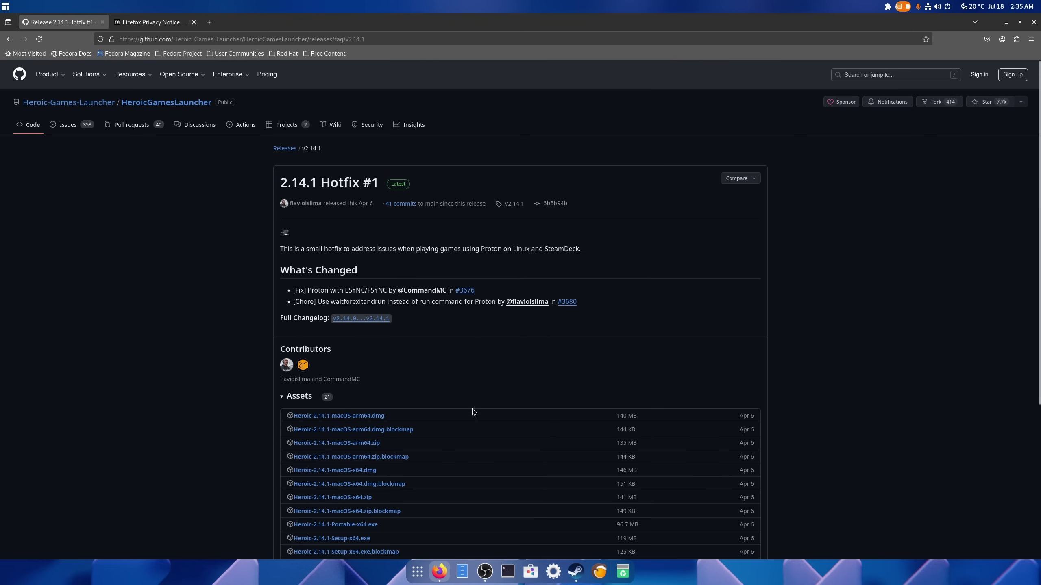
pyautogui.scroll(-6, 468, 407)
pyautogui.click(356, 395)
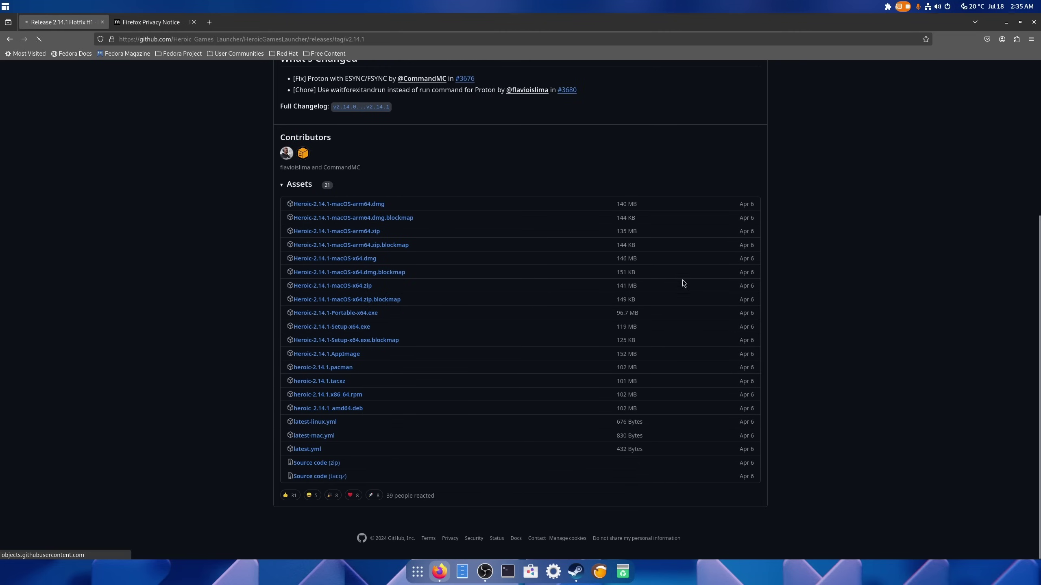
# - Open the downloaded Heroic RPM in the Software app and install it, authenticating with the account password
pyautogui.click(893, 63)
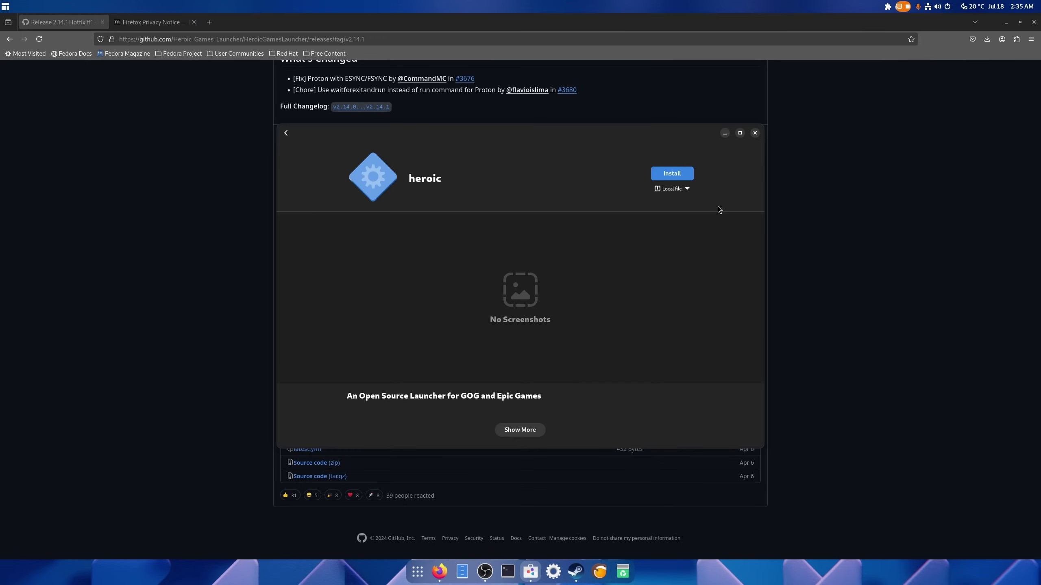
pyautogui.click(672, 179)
pyautogui.write('•')
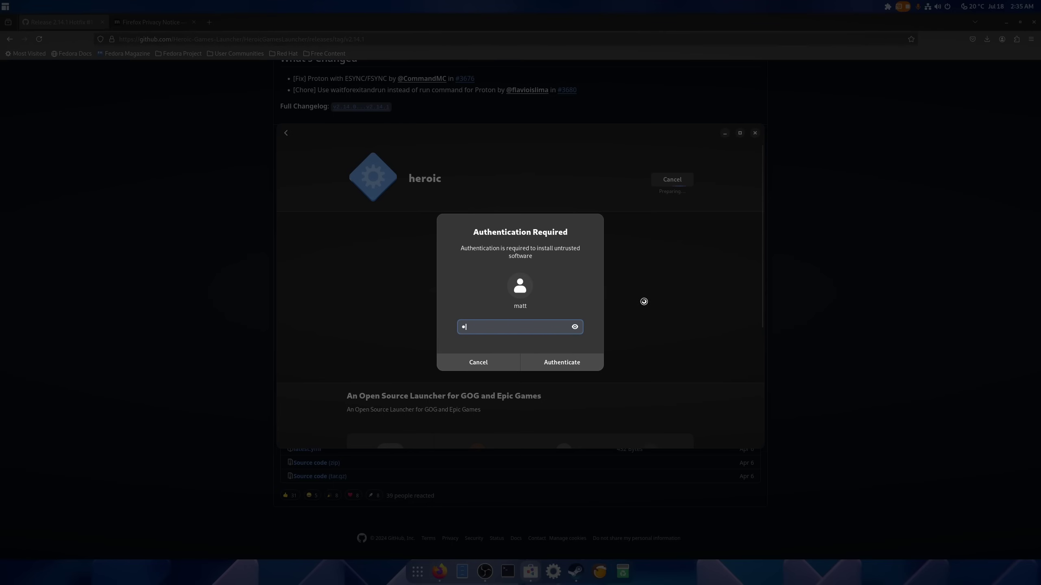
pyautogui.press('Return')
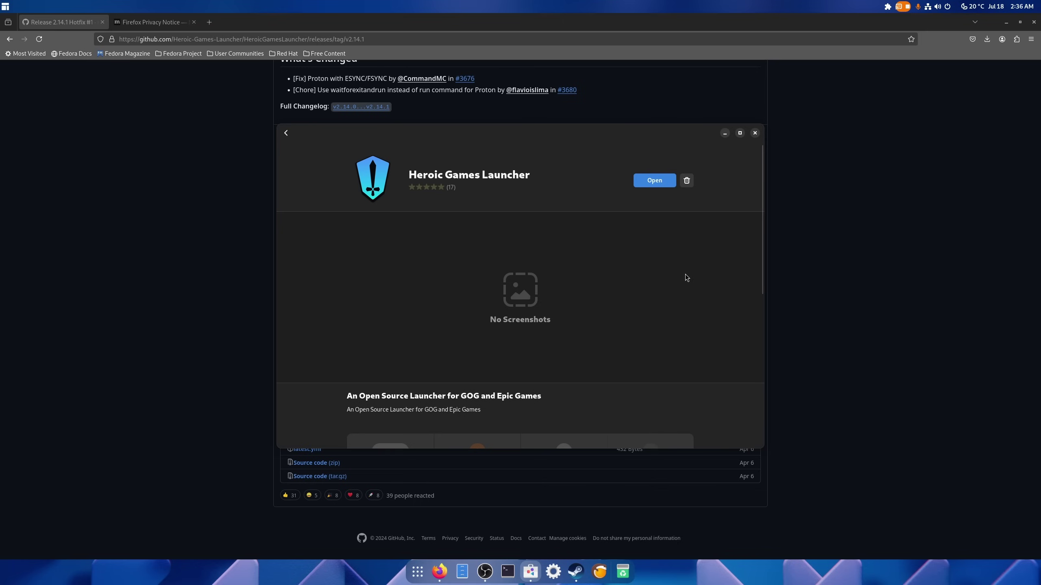
# - Search the web for "go appimage github" in a new Firefox tab and open the go-appimage GitHub repository
pyautogui.click(210, 22)
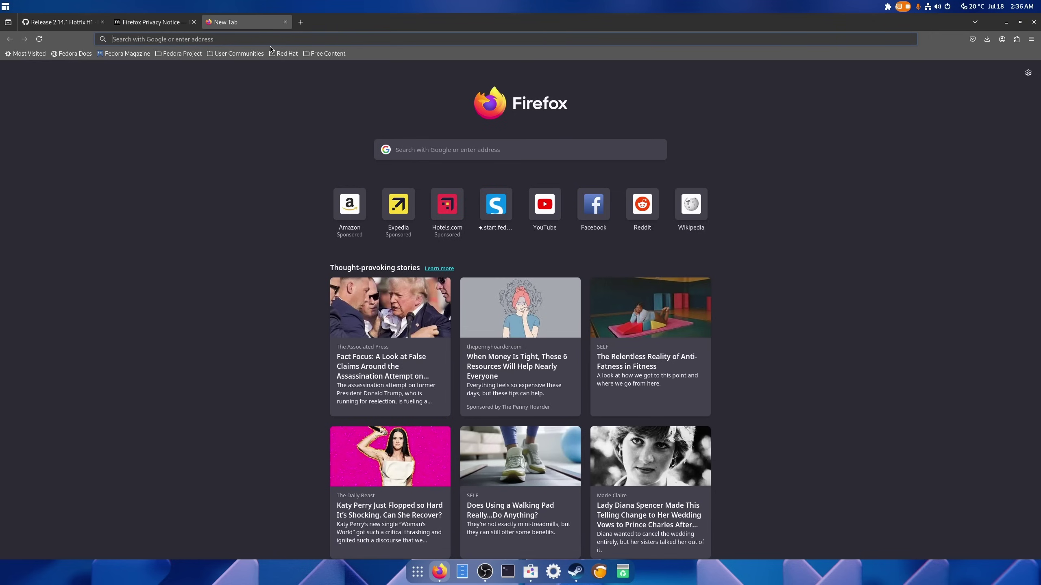
pyautogui.write('go')
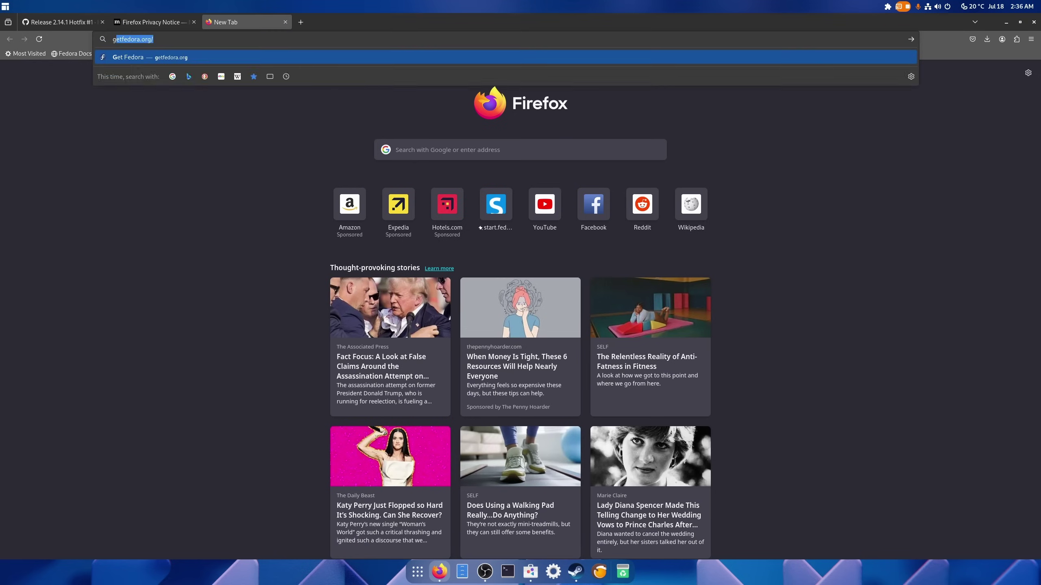
pyautogui.write(' appimaghe')
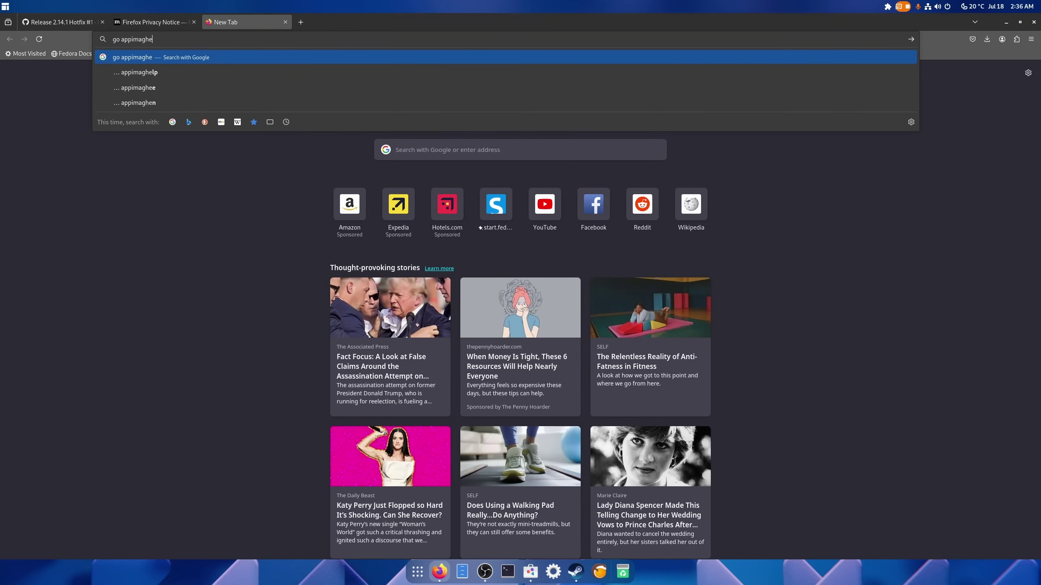
pyautogui.press('BackSpace')
pyautogui.press('BackSpace')
pyautogui.write('e gi')
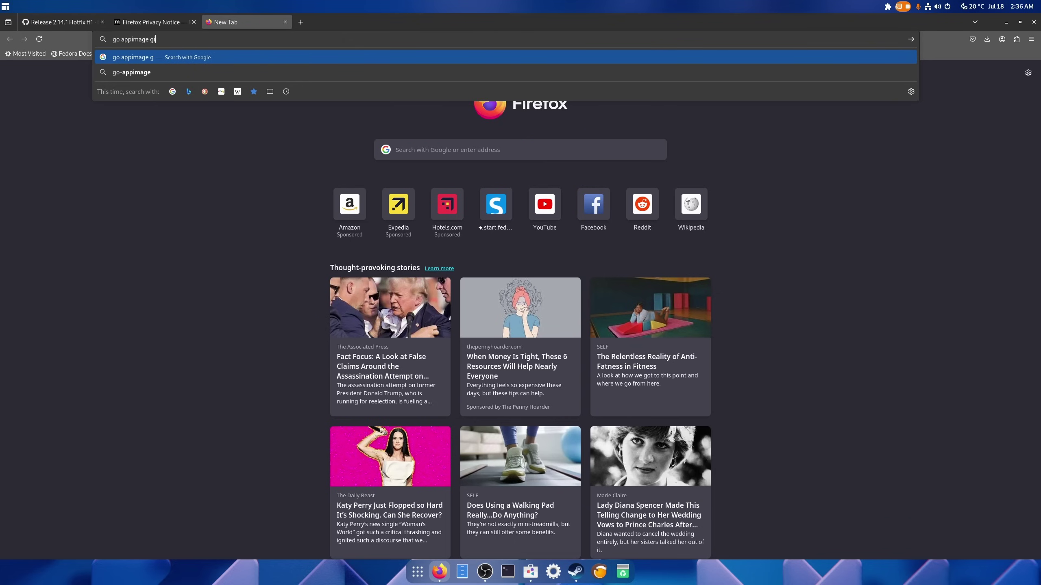
pyautogui.write('thub')
pyautogui.press('Return')
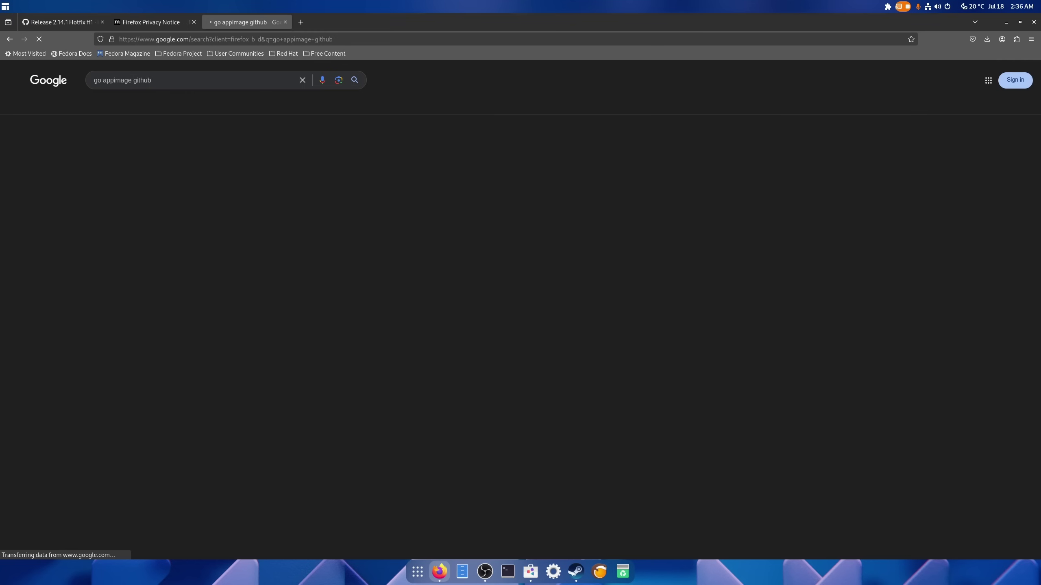
pyautogui.click(110, 170)
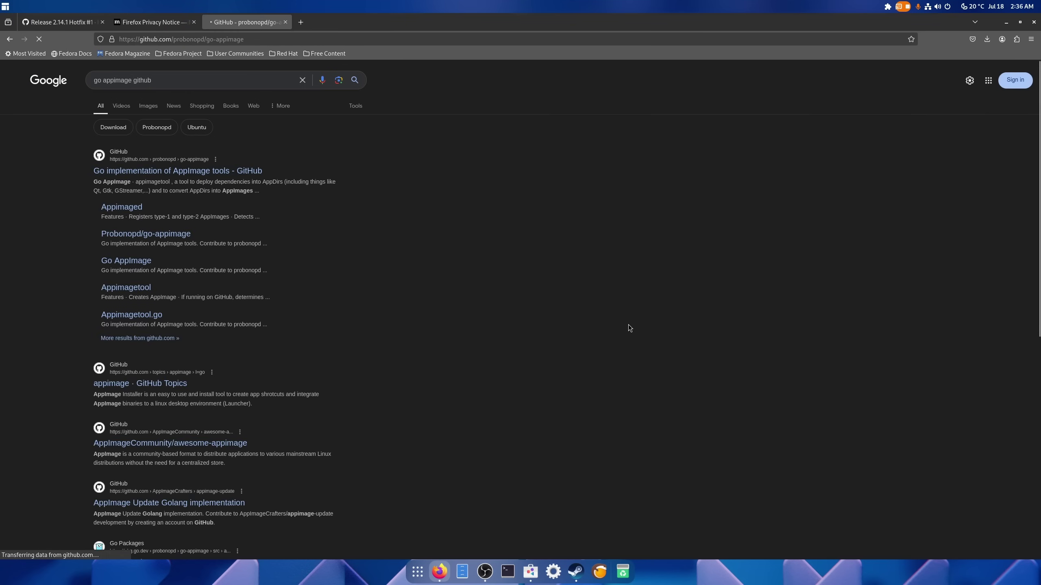
# - Download appimaged-840-x86_64.AppImage from the repository's Continuous Build release and show it in the Downloads folder
pyautogui.scroll(-8, 621, 420)
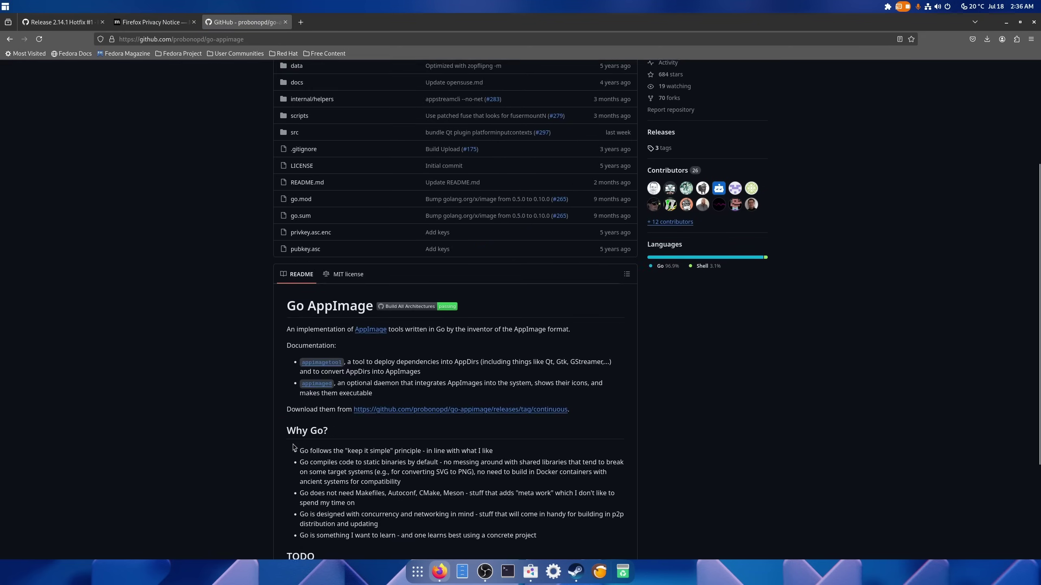
pyautogui.click(402, 261)
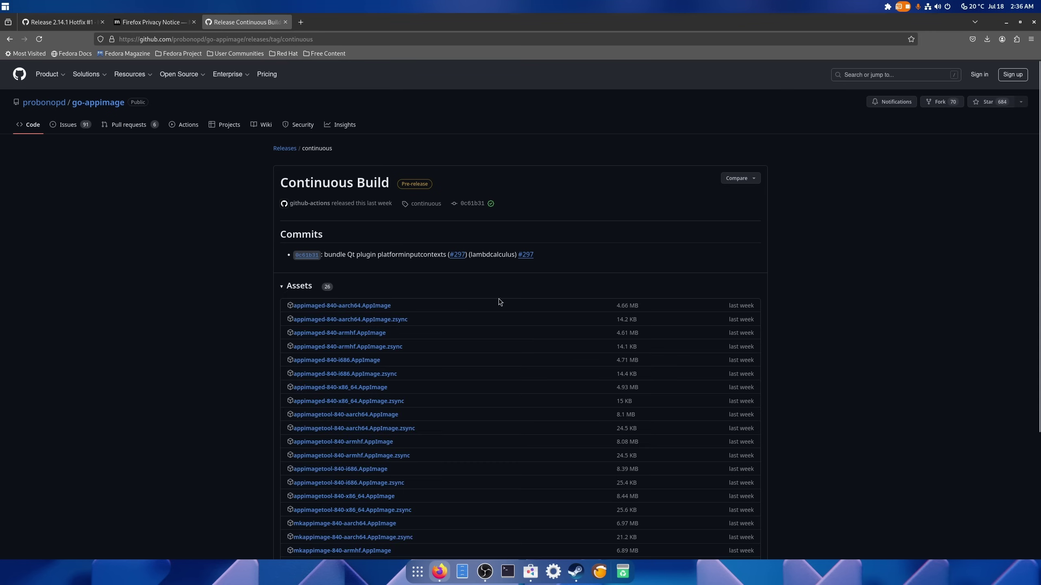
pyautogui.scroll(-3, 441, 304)
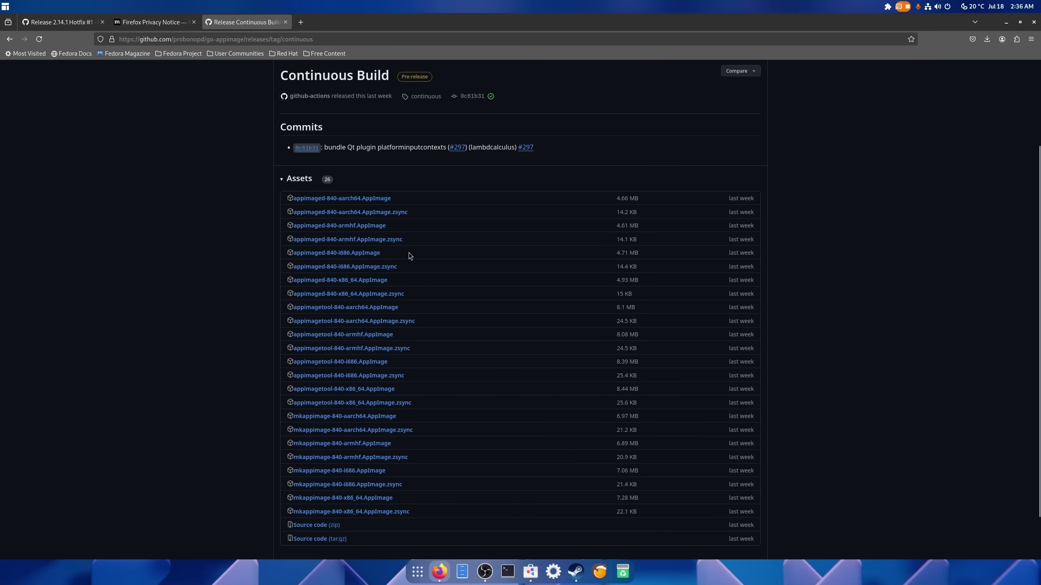
pyautogui.click(369, 283)
pyautogui.click(842, 60)
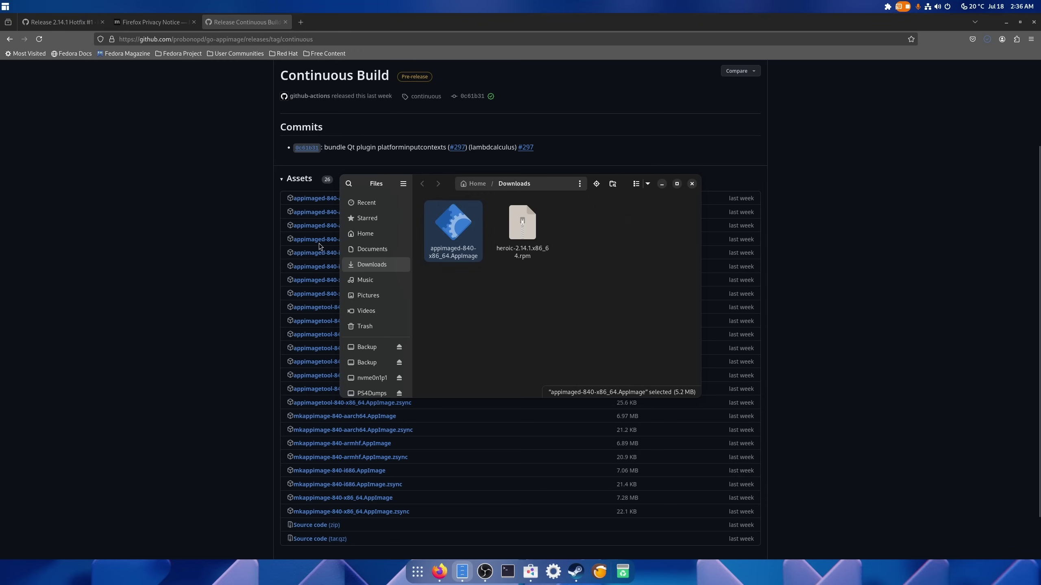
# - Make appimaged-840-x86_64.AppImage executable as a program in its properties
pyautogui.rightClick(432, 241)
pyautogui.click(490, 400)
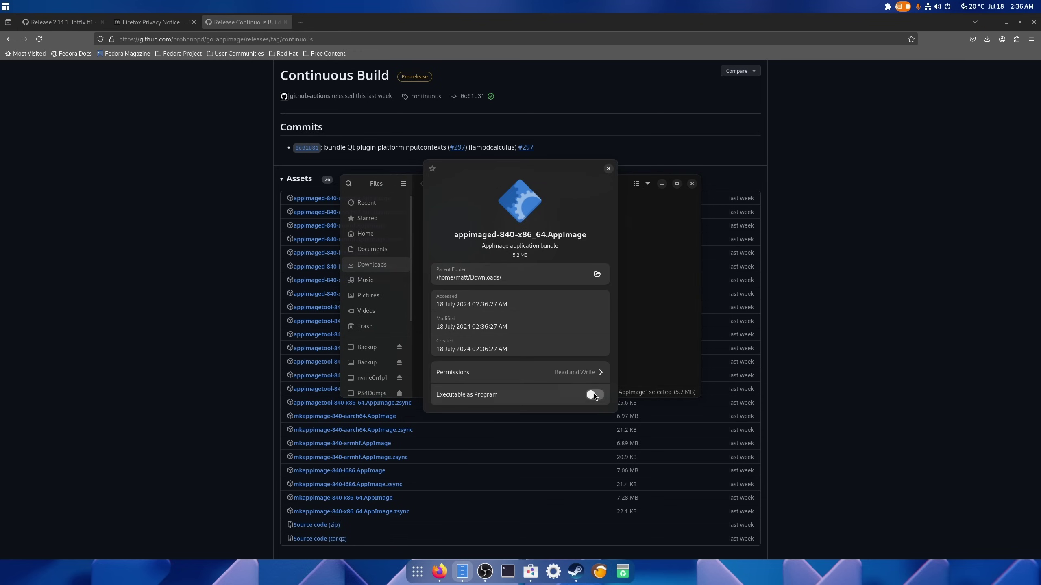
pyautogui.click(609, 168)
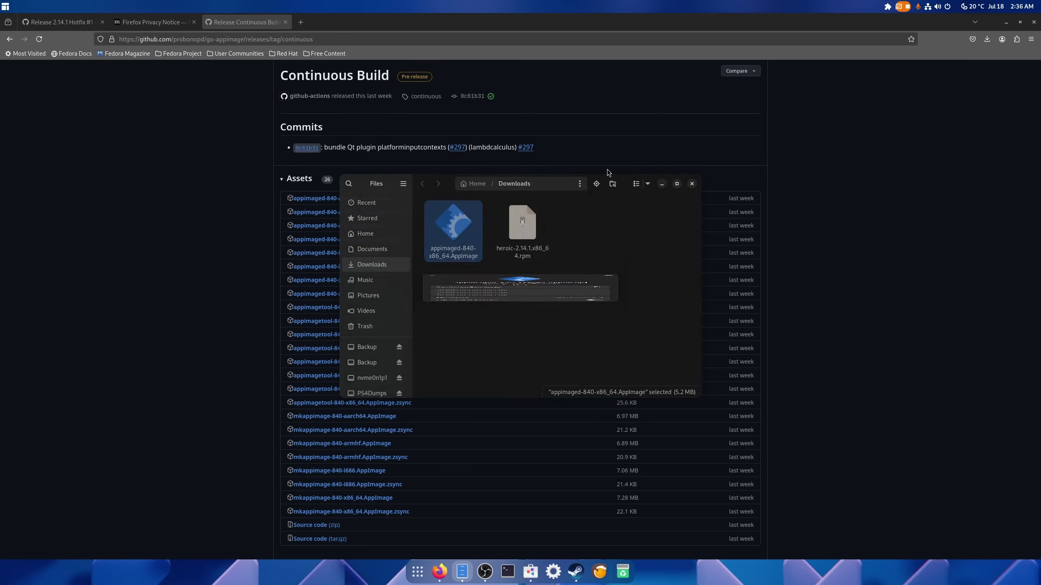
pyautogui.rightClick(450, 229)
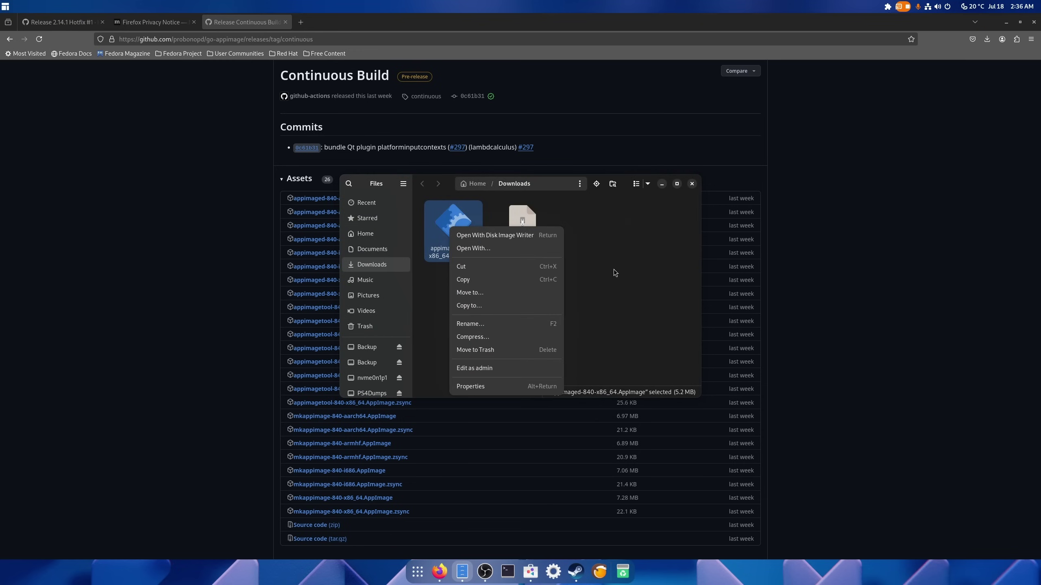
pyautogui.click(451, 244)
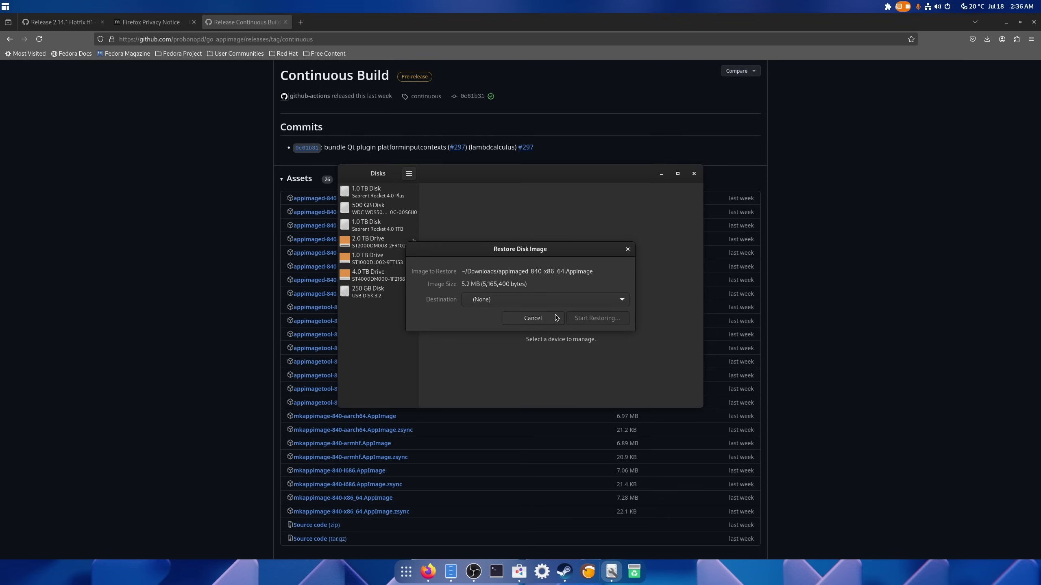
pyautogui.click(554, 319)
pyautogui.click(693, 174)
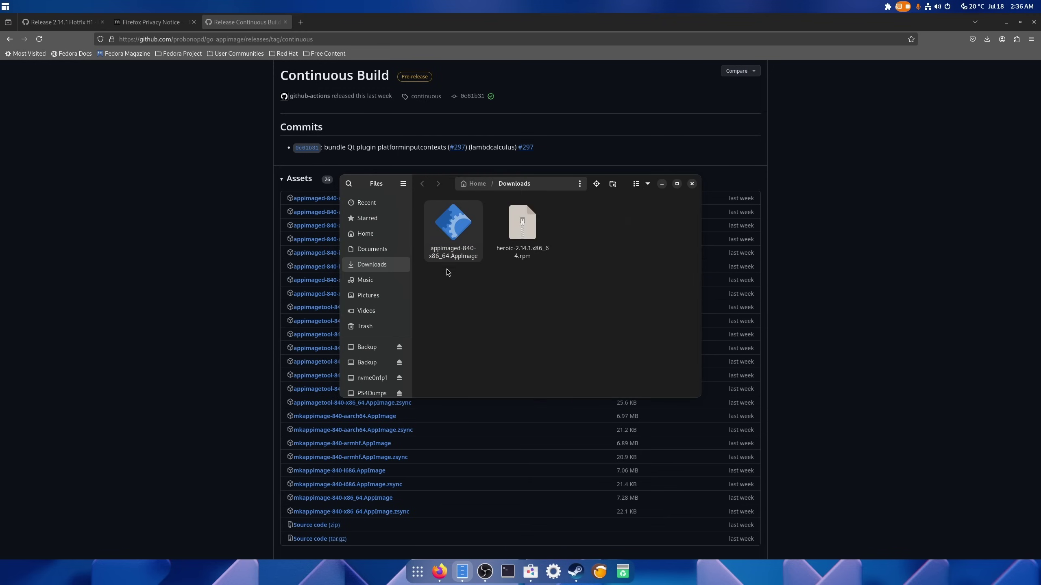
# - Try to open appimaged-840-x86_64.AppImage with Run Software from the list of other applications
pyautogui.rightClick(442, 236)
pyautogui.click(472, 259)
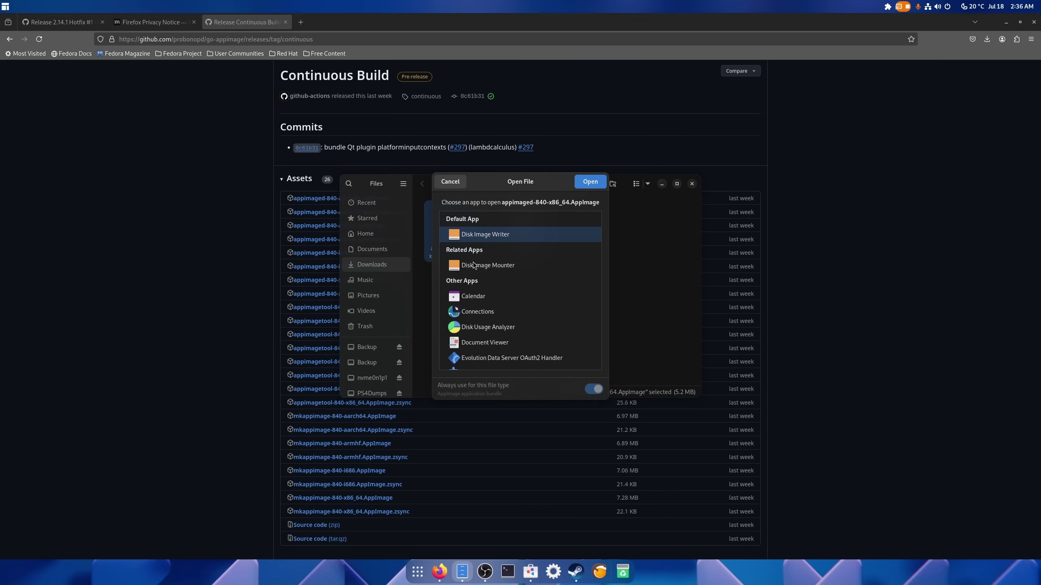
pyautogui.scroll(-5, 549, 280)
pyautogui.scroll(-5, 551, 292)
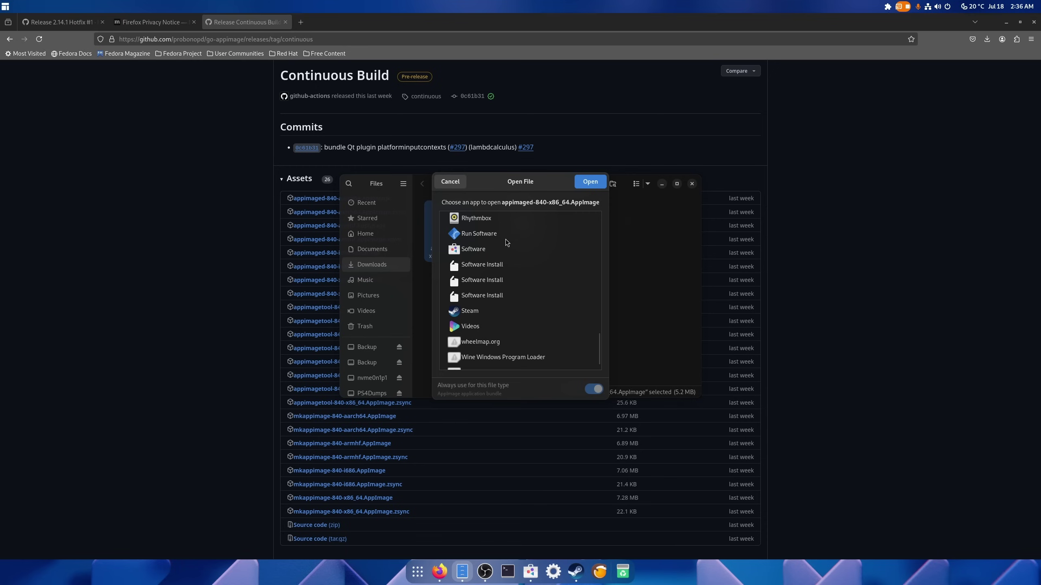
pyautogui.doubleClick(582, 234)
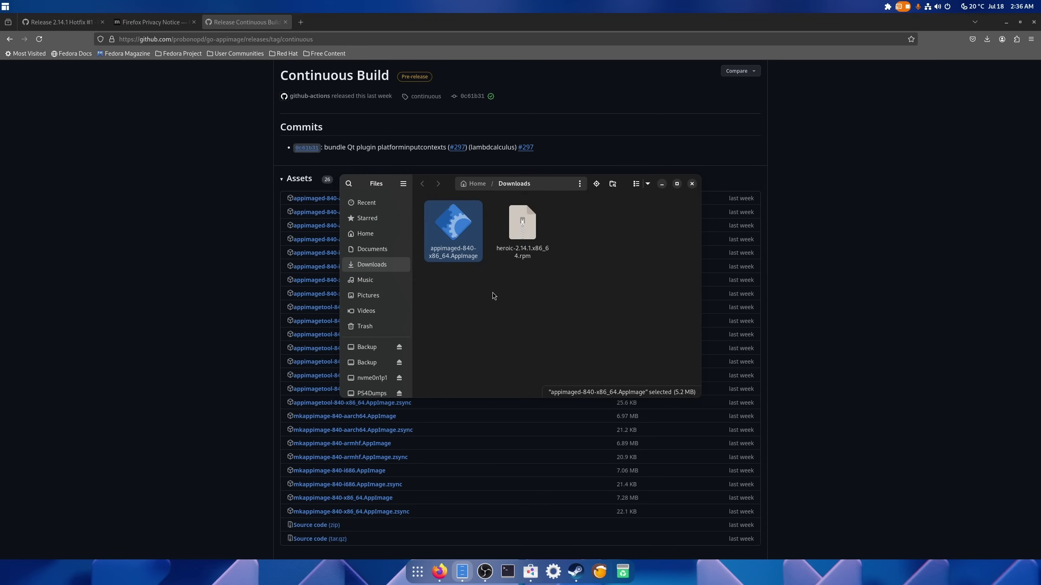
pyautogui.click(365, 233)
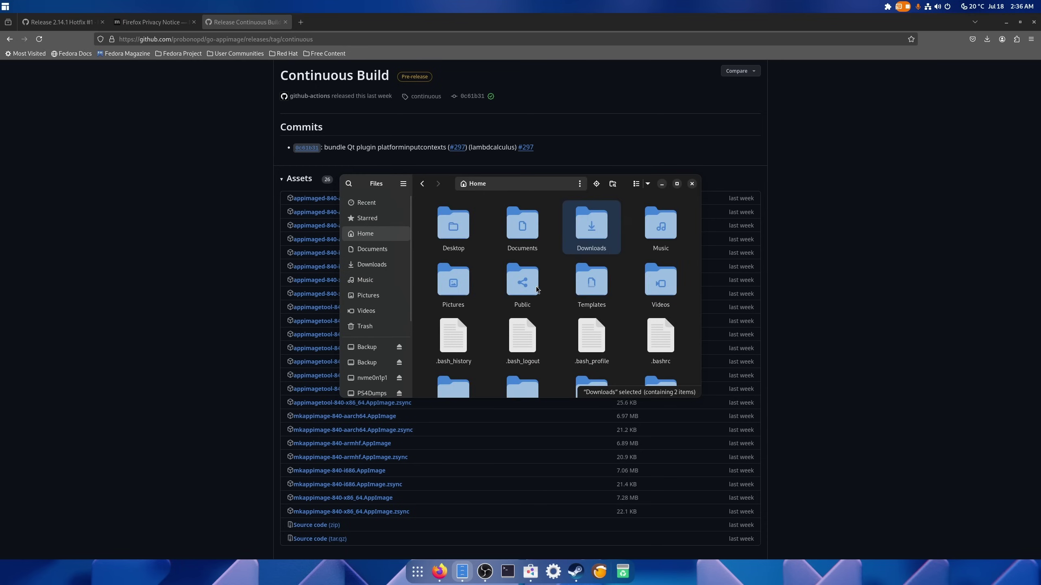
pyautogui.scroll(-3, 536, 287)
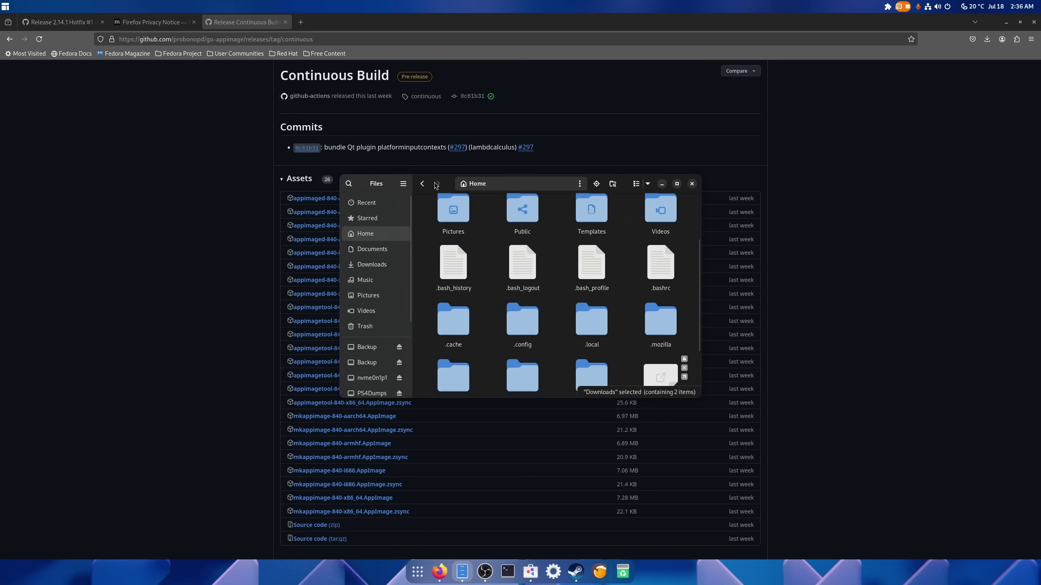
pyautogui.click(437, 184)
# - Open a terminal in the Downloads folder and run chmod +x appimaged-840-x86_64.AppImage
pyautogui.rightClick(480, 296)
pyautogui.click(528, 389)
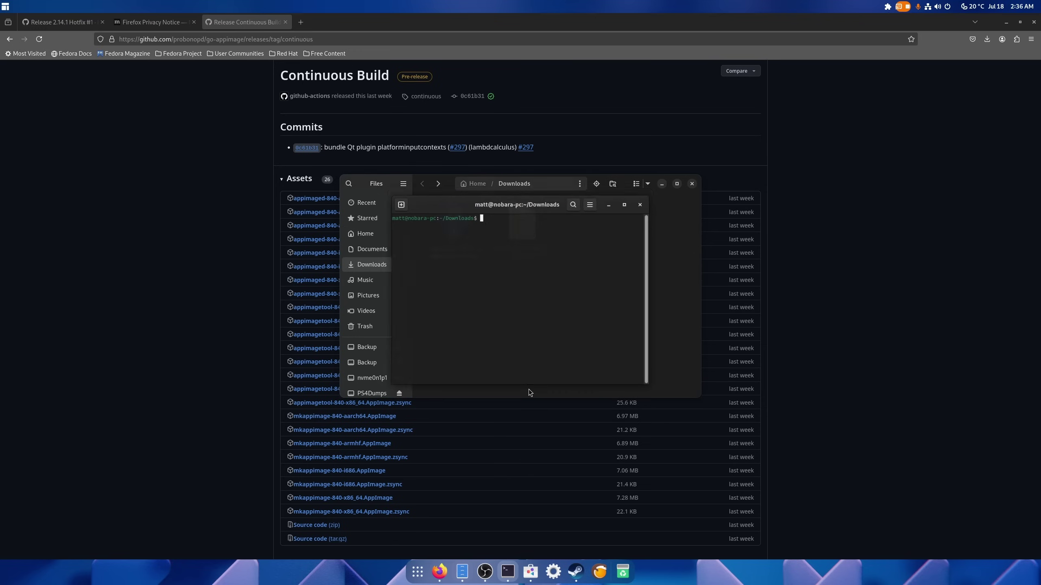
pyautogui.write('./')
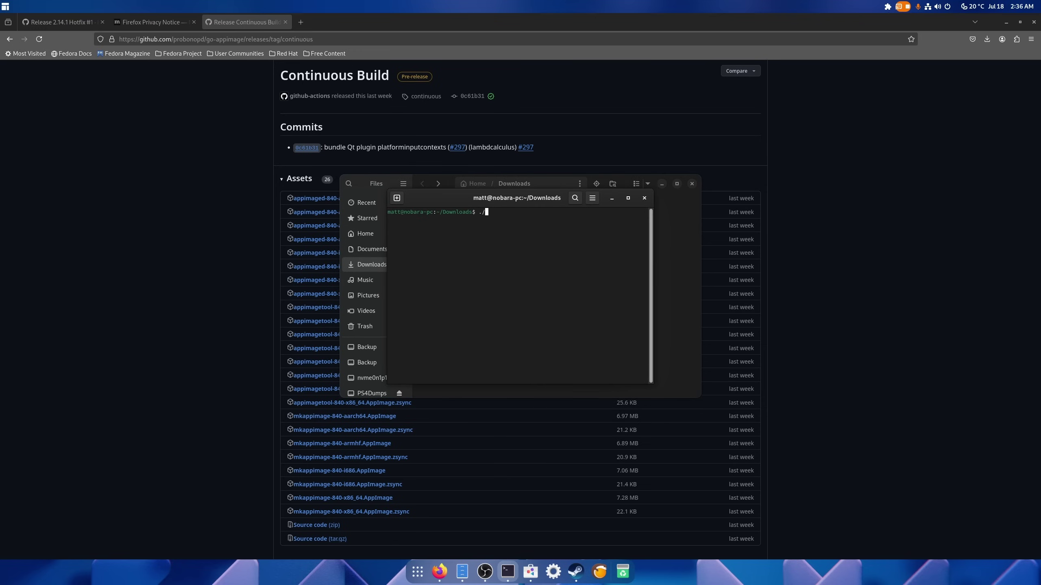
pyautogui.moveTo(491, 205); pyautogui.dragTo(555, 318)
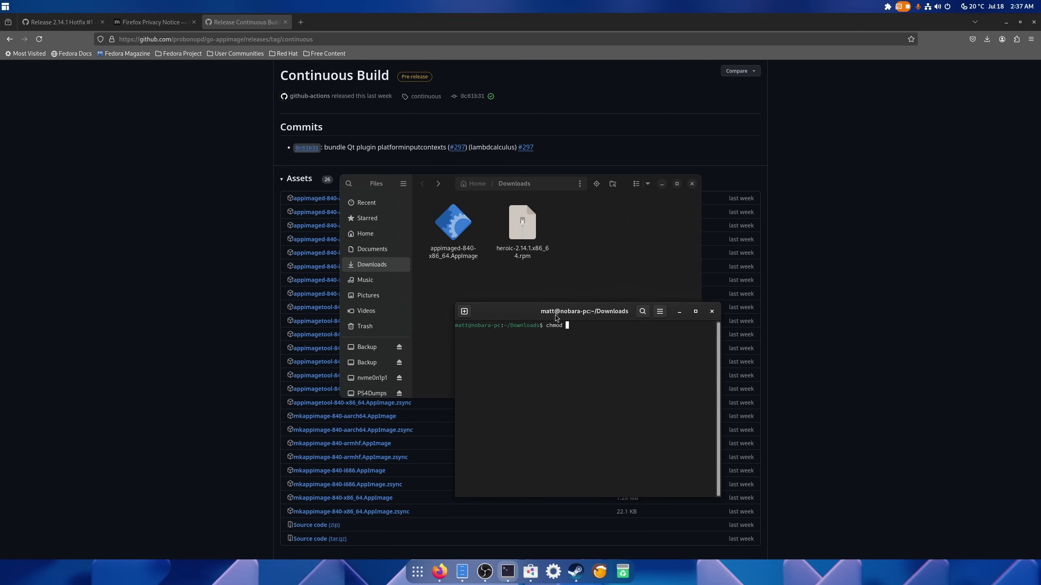
pyautogui.write('+x a')
pyautogui.press('Tab')
pyautogui.press('Return')
# - Launch appimaged-840-x86_64.AppImage from the Downloads folder and open the Applications folder inside Home
pyautogui.press('Up')
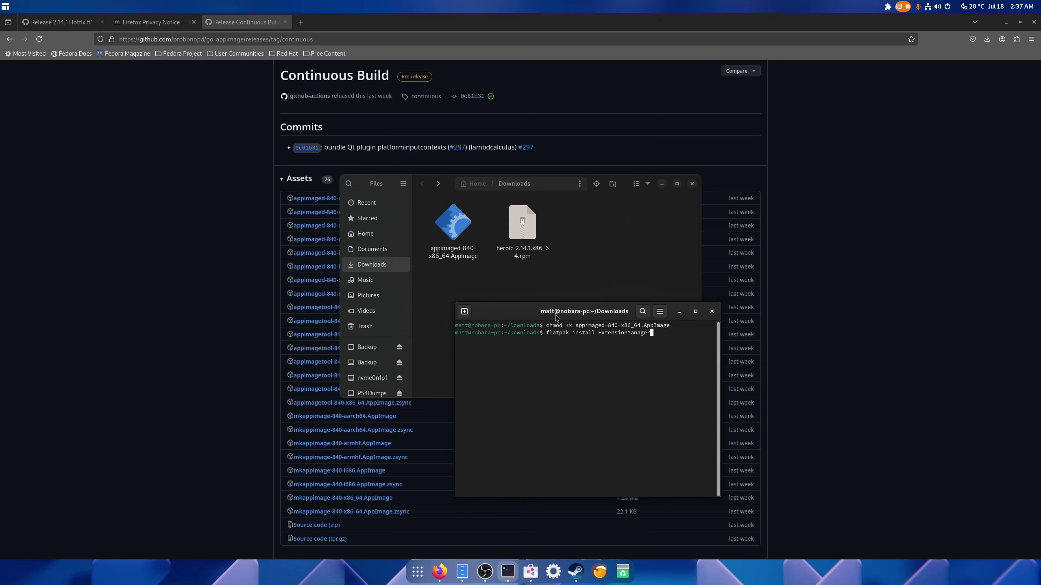
pyautogui.doubleClick(453, 224)
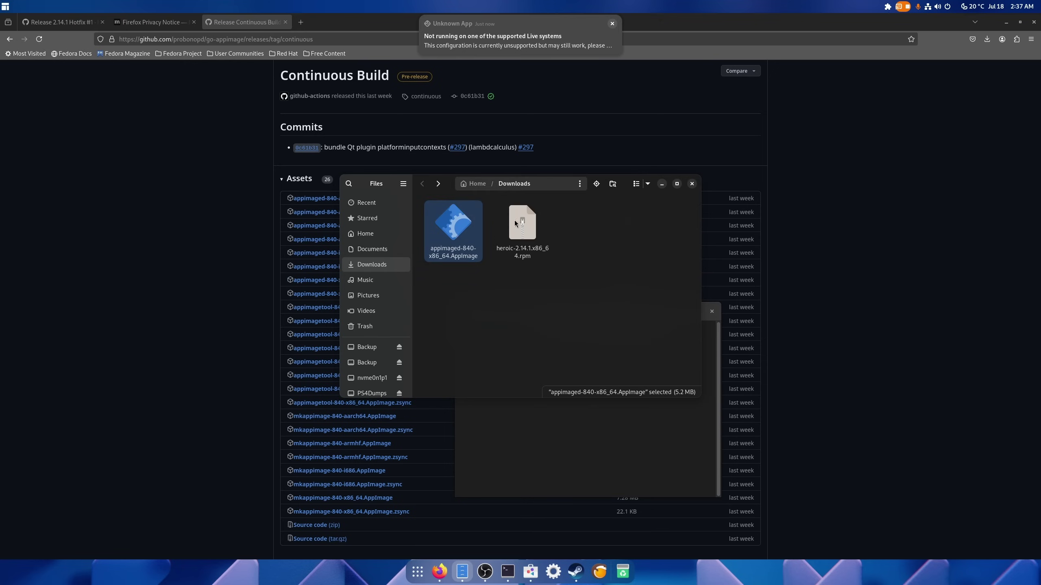
pyautogui.click(365, 234)
pyautogui.doubleClick(452, 246)
pyautogui.click(569, 400)
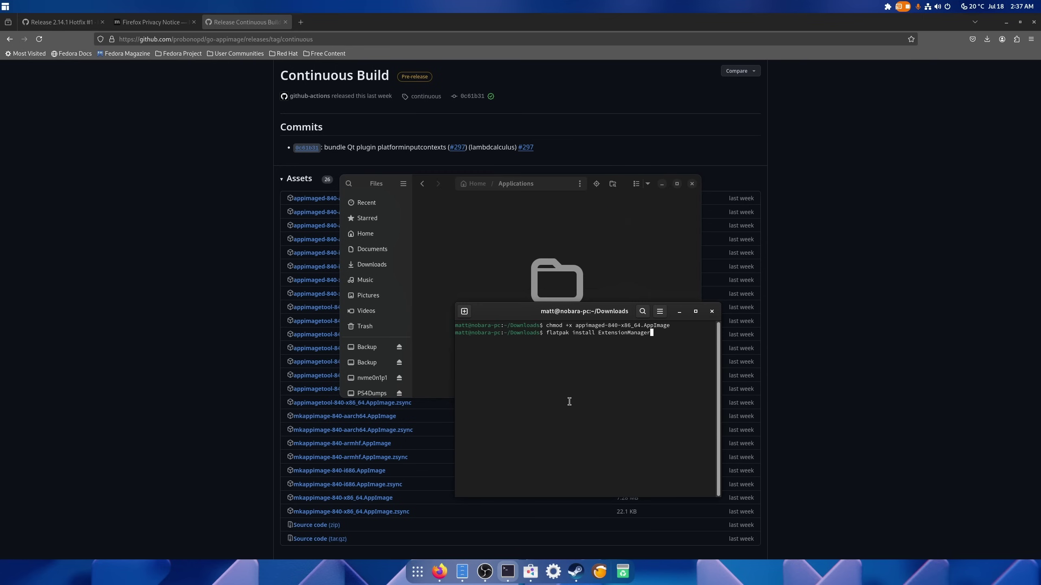
# - Place Cider-2.5.0.AppImage in the Applications folder from another Files window and close the Files and terminal windows
pyautogui.rightClick(462, 572)
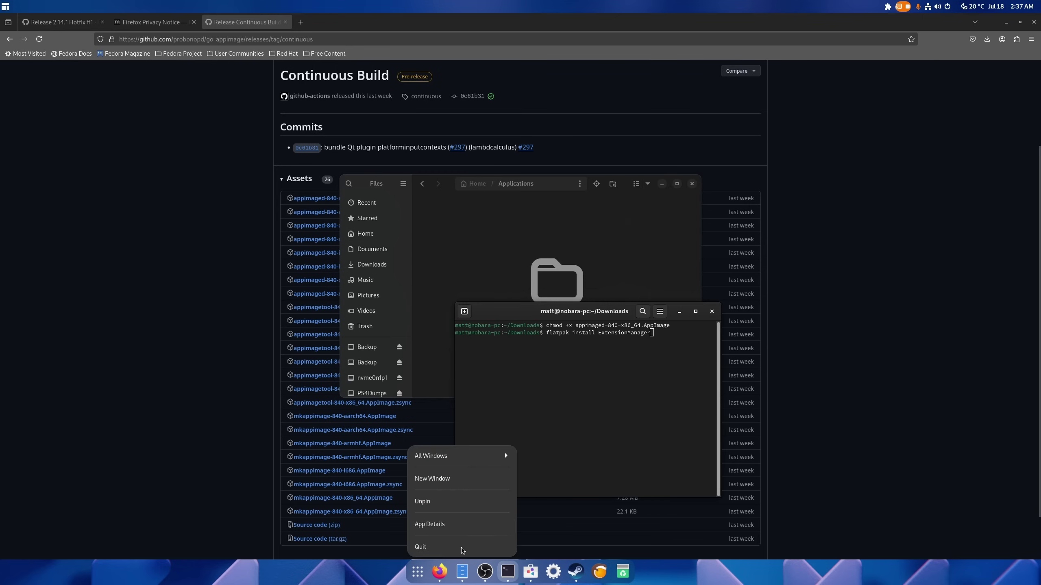
pyautogui.click(434, 484)
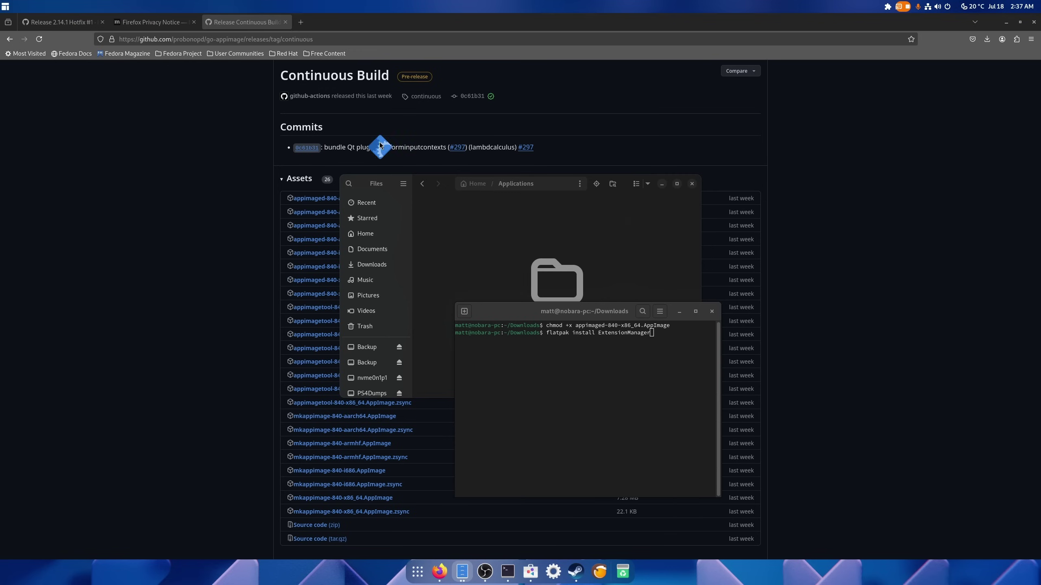
pyautogui.moveTo(371, 146); pyautogui.dragTo(455, 230)
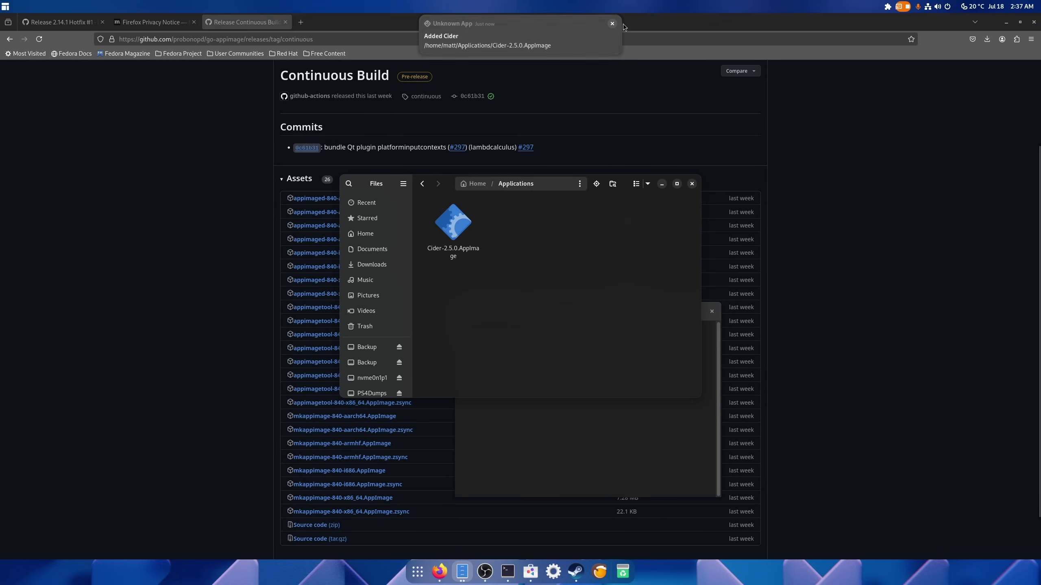
pyautogui.click(612, 23)
pyautogui.click(692, 184)
pyautogui.click(712, 311)
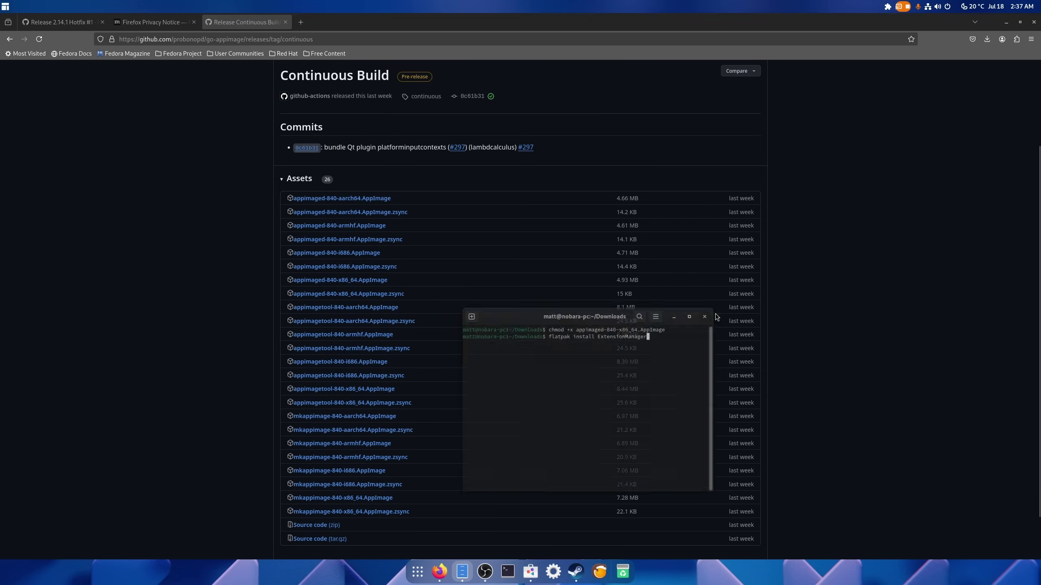
# - Find Cider in the application overview and pin it to the dash beside Files
pyautogui.click(417, 571)
pyautogui.scroll(-2, 600, 434)
pyautogui.scroll(1, 599, 435)
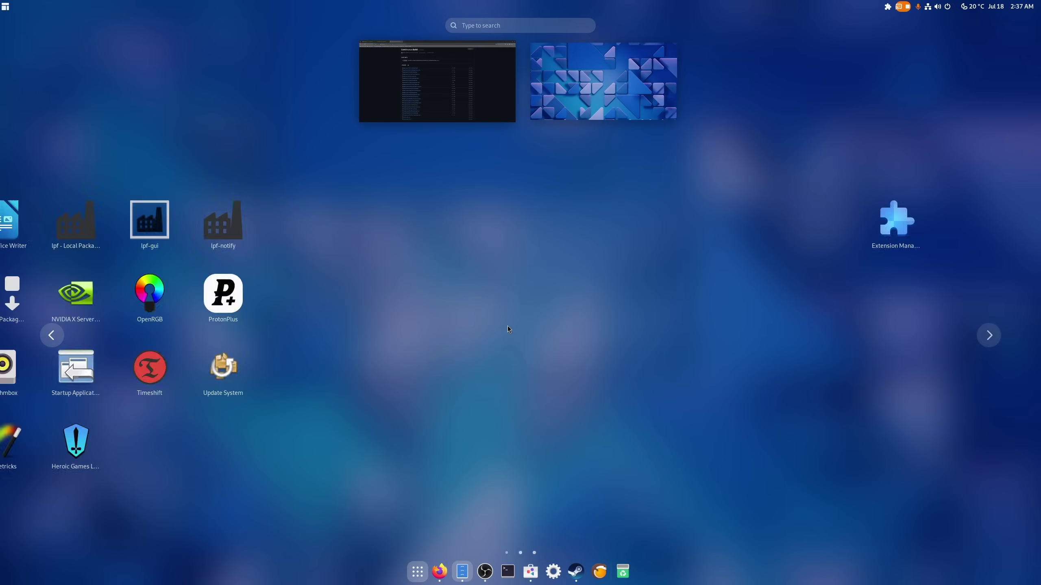
pyautogui.moveTo(635, 439); pyautogui.dragTo(473, 571)
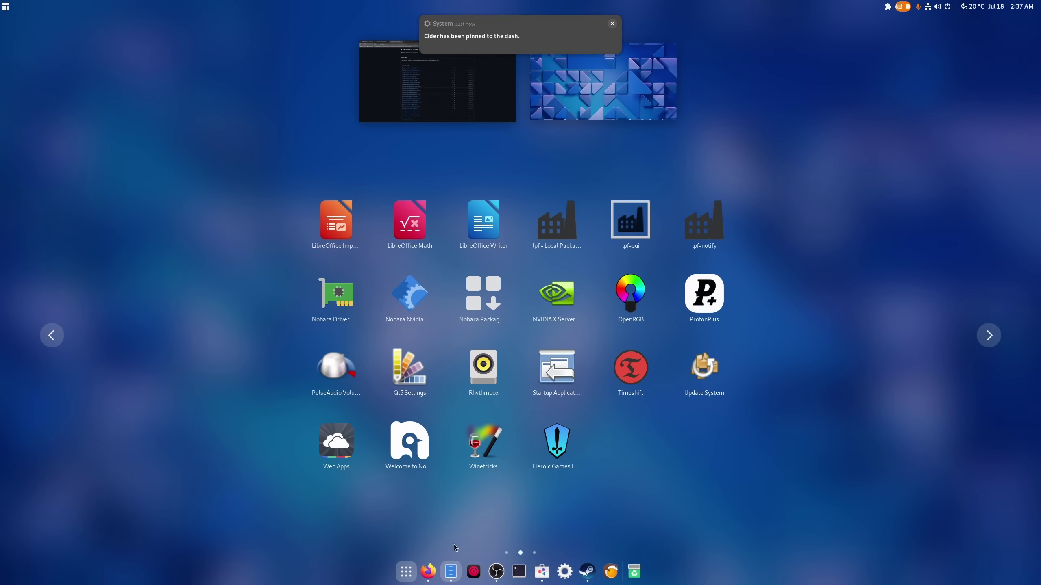
# - Switch to Firefox, search the web for sunroof github, and open the Sunroof repository that is a fork of Vesktop
pyautogui.click(428, 572)
pyautogui.click(339, 39)
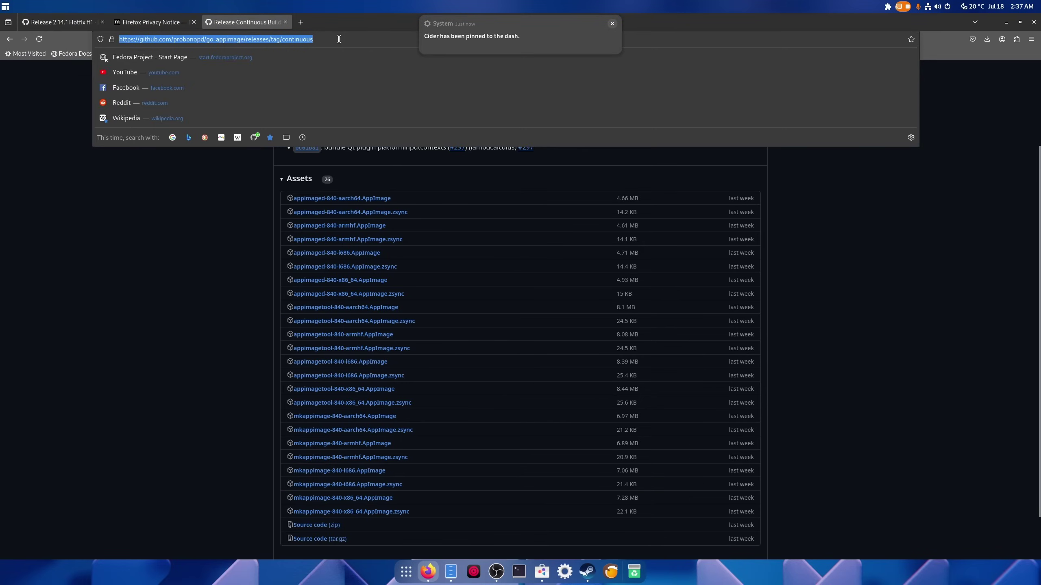
pyautogui.write('sunroof')
pyautogui.press('Return')
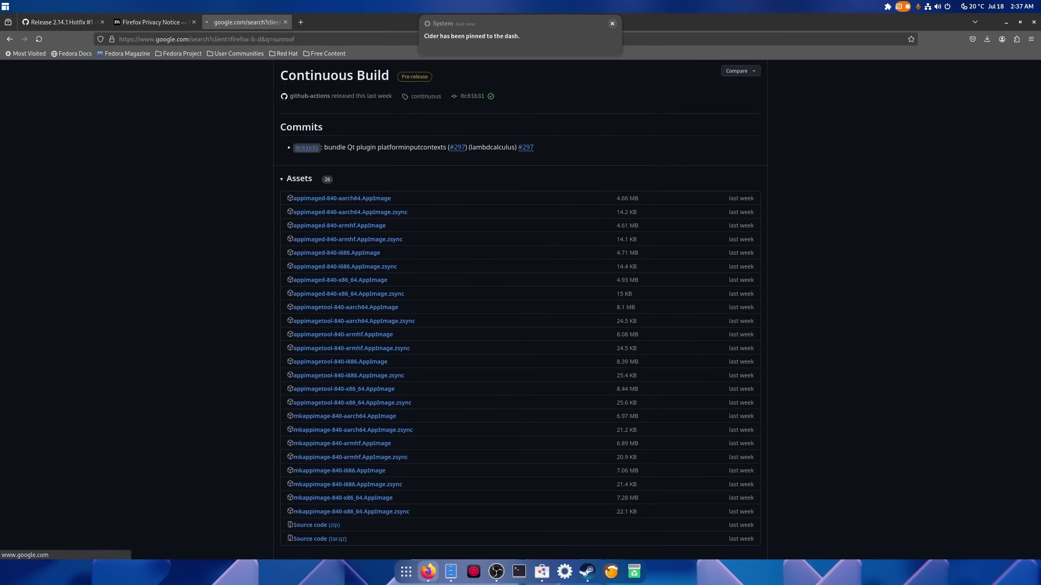
pyautogui.click(224, 85)
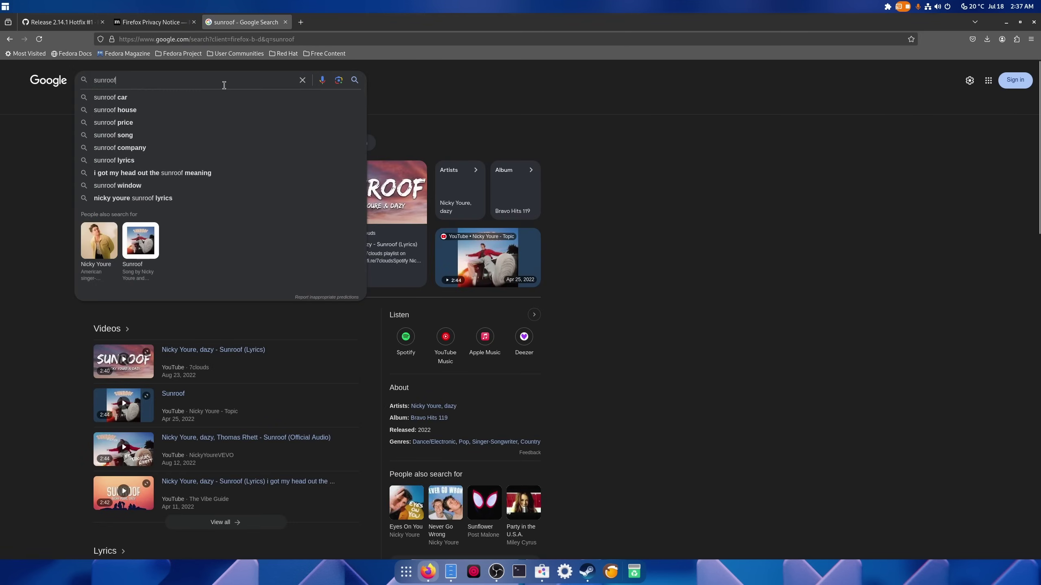
pyautogui.write('github')
pyautogui.press('Return')
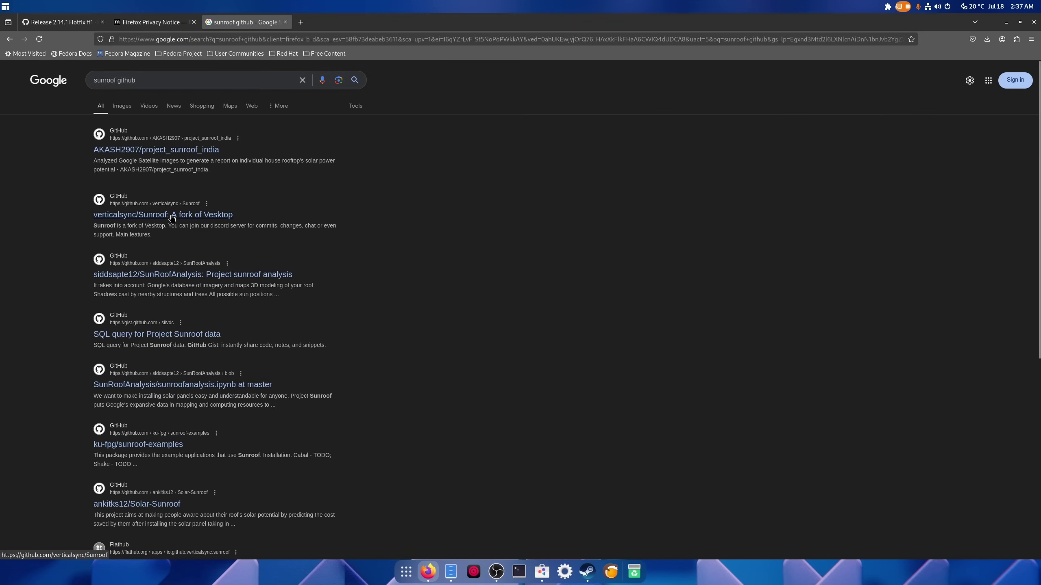
pyautogui.click(172, 216)
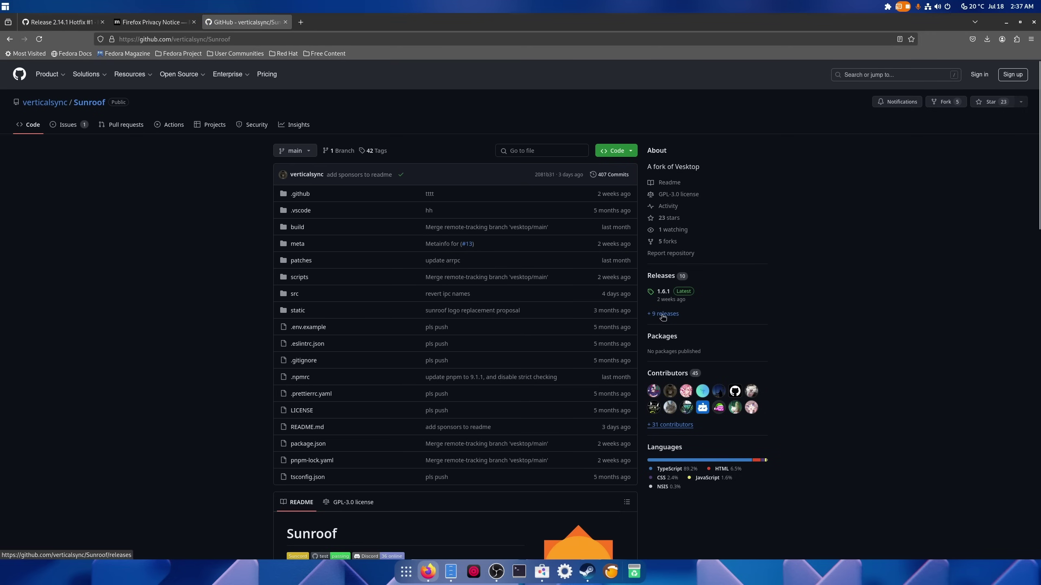
# - Download sunroof-1.6.1.x86_64.rpm from the assets of Sunroof's latest release, 1.6.1
pyautogui.click(663, 291)
pyautogui.scroll(-6, 355, 320)
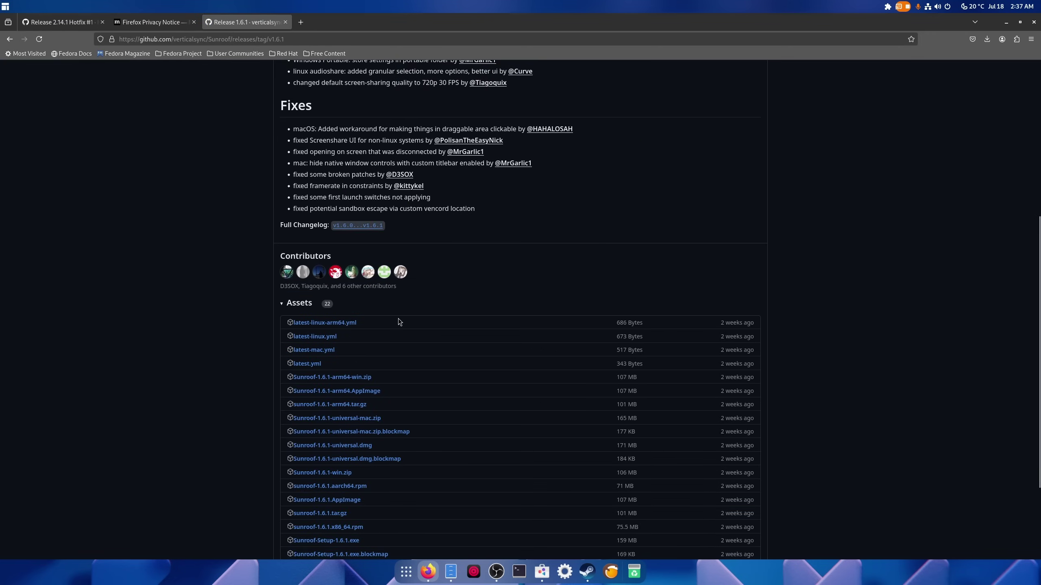
pyautogui.scroll(-3, 400, 322)
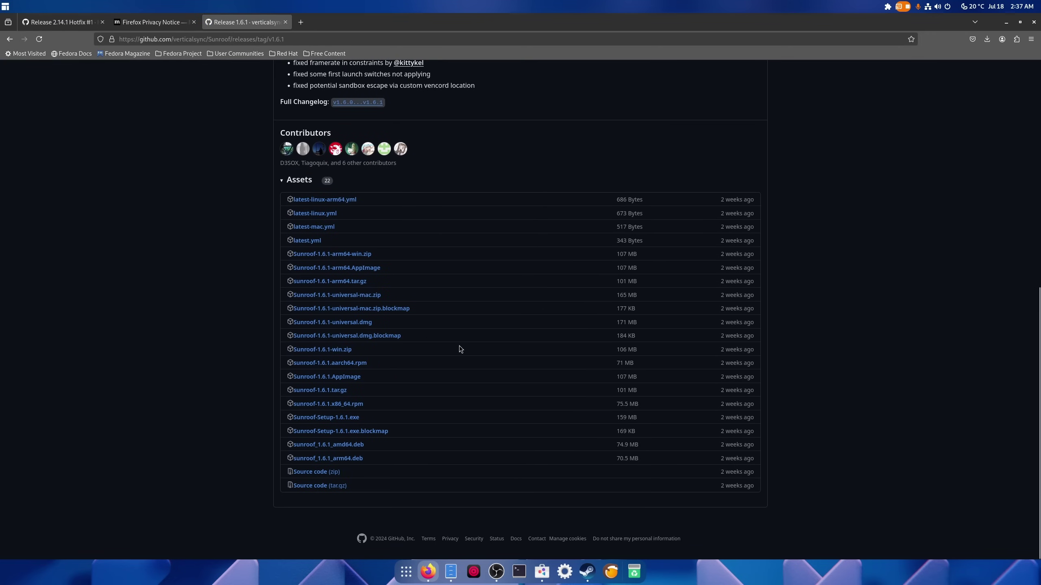
pyautogui.click(346, 406)
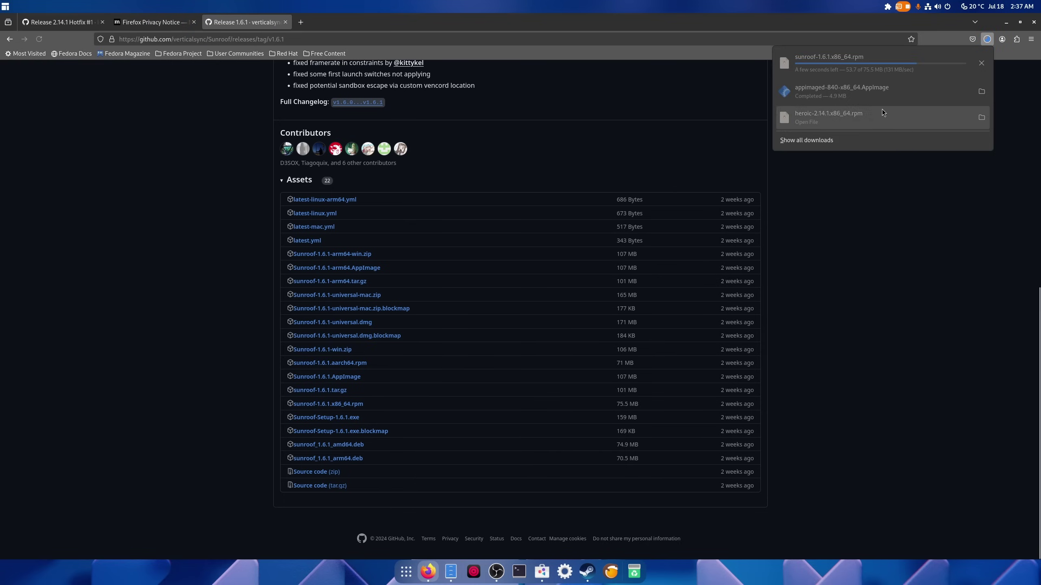
# - Install the downloaded sunroof package in Software, authenticating with the account password
pyautogui.click(491, 41)
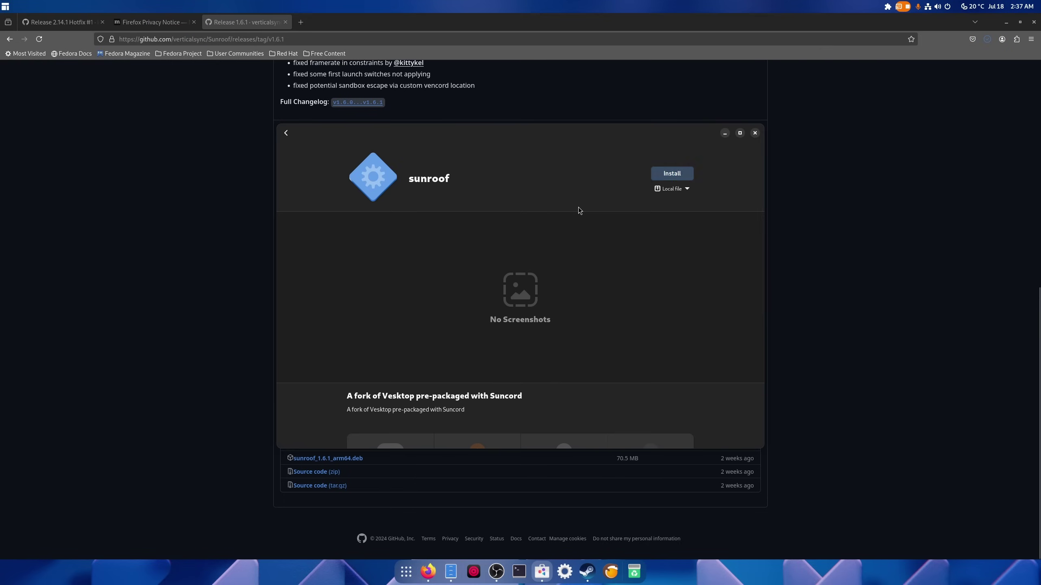
pyautogui.write('********')
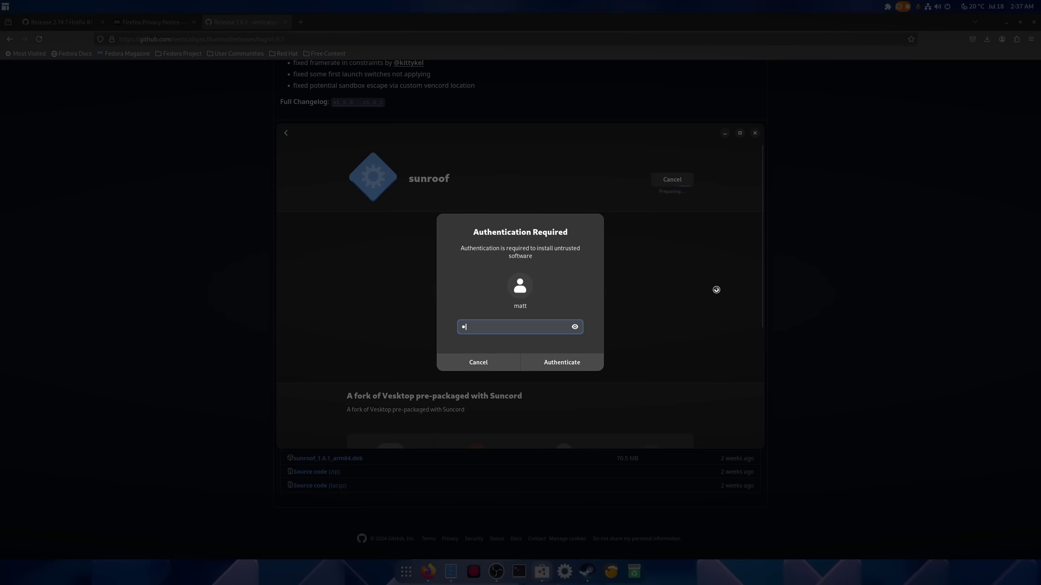
pyautogui.press('Return')
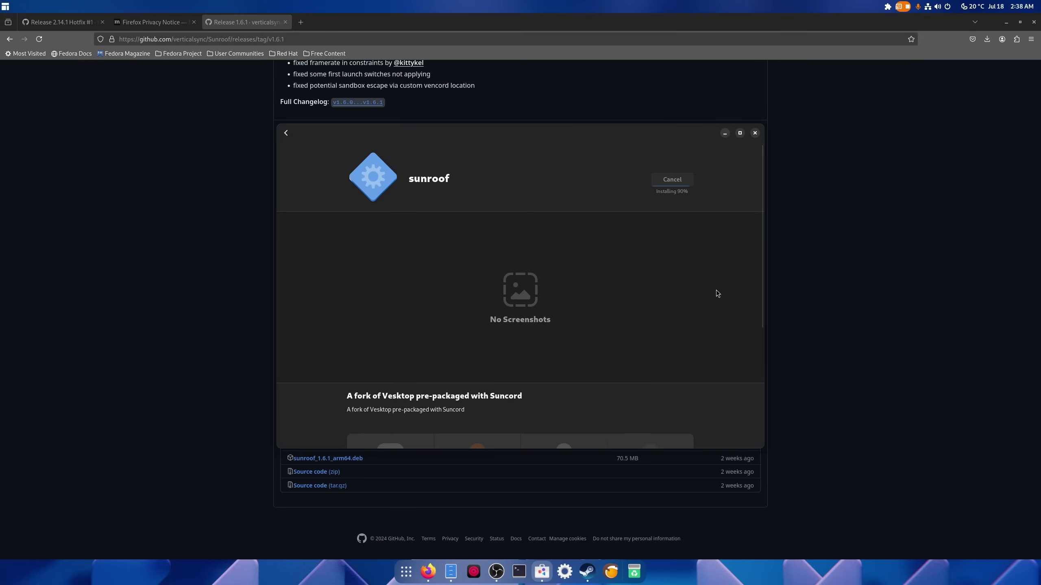
pyautogui.click(773, 287)
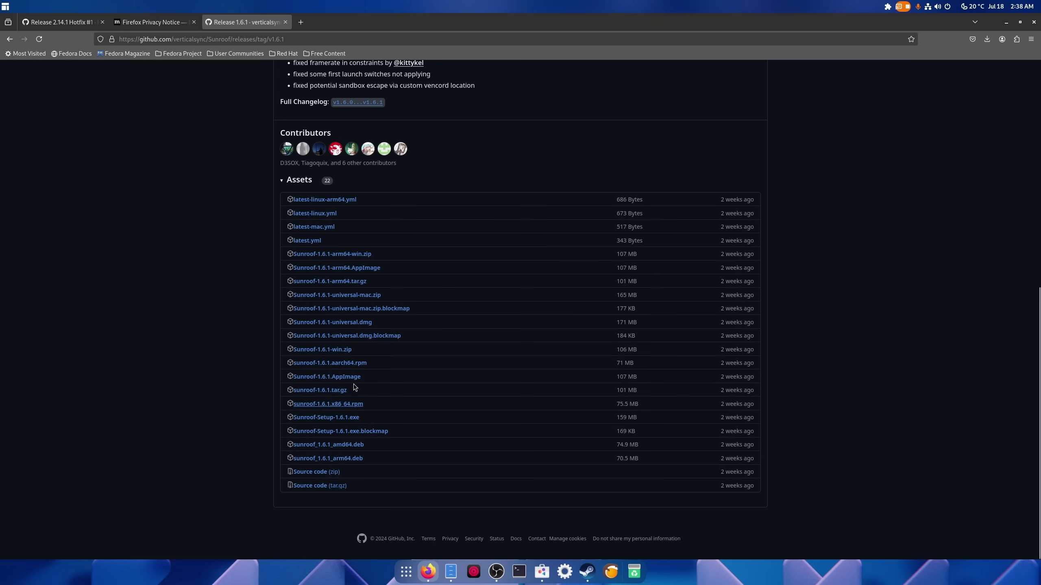
# - Copy the sunroof-1.6.1.x86_64.rpm download link and enter it after sudo dnf in within a new terminal
pyautogui.rightClick(347, 405)
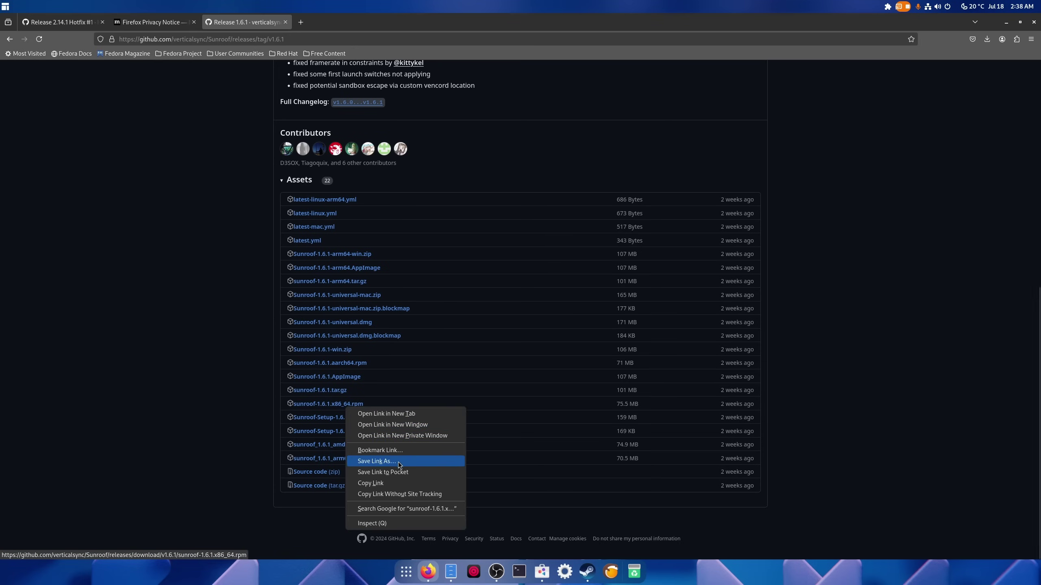
pyautogui.click(371, 483)
pyautogui.click(519, 571)
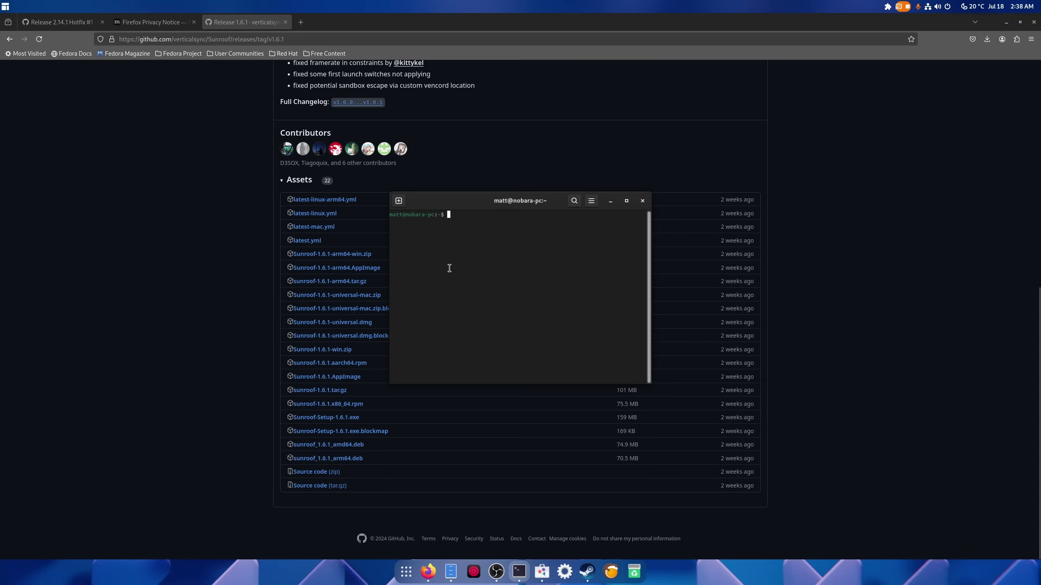
pyautogui.write('sudo dnf')
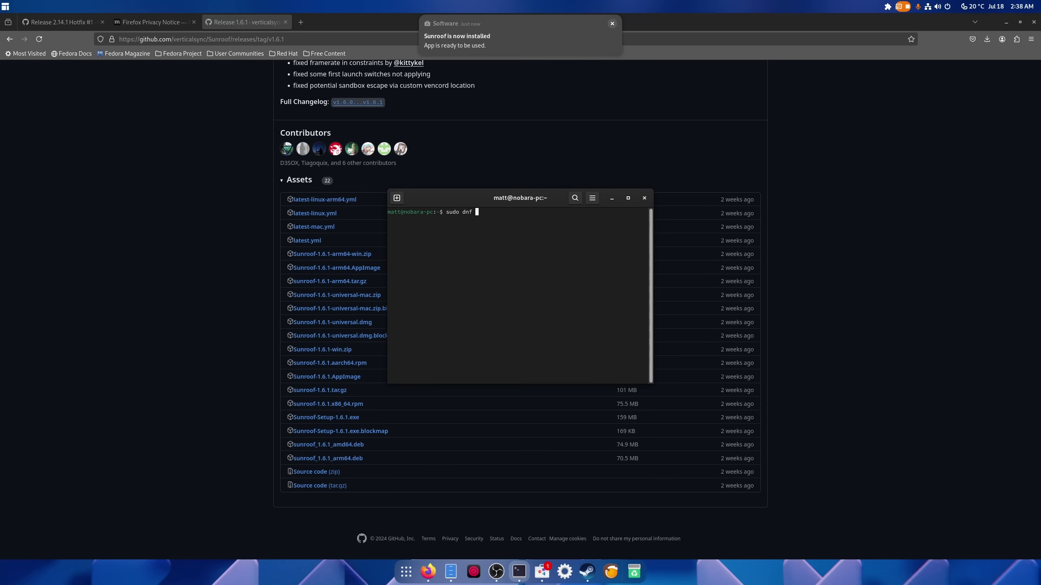
pyautogui.write(' in')
pyautogui.hotkey('ctrl', 'shift', 'v')
pyautogui.press('Return')
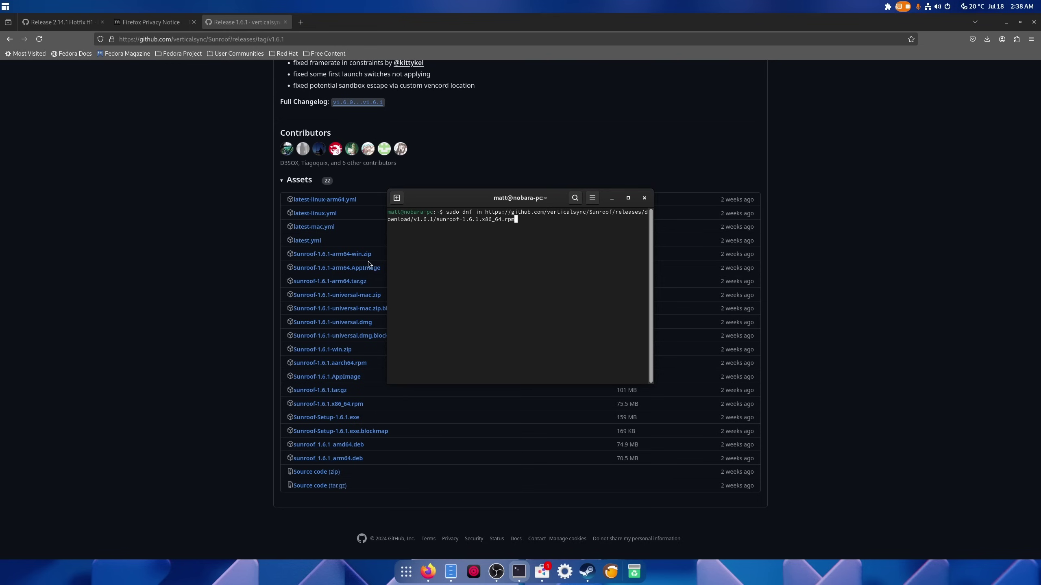
# - Maximize the terminal and enlarge its text to show the dnf command, then close the terminal
pyautogui.moveTo(517, 201); pyautogui.dragTo(517, 8)
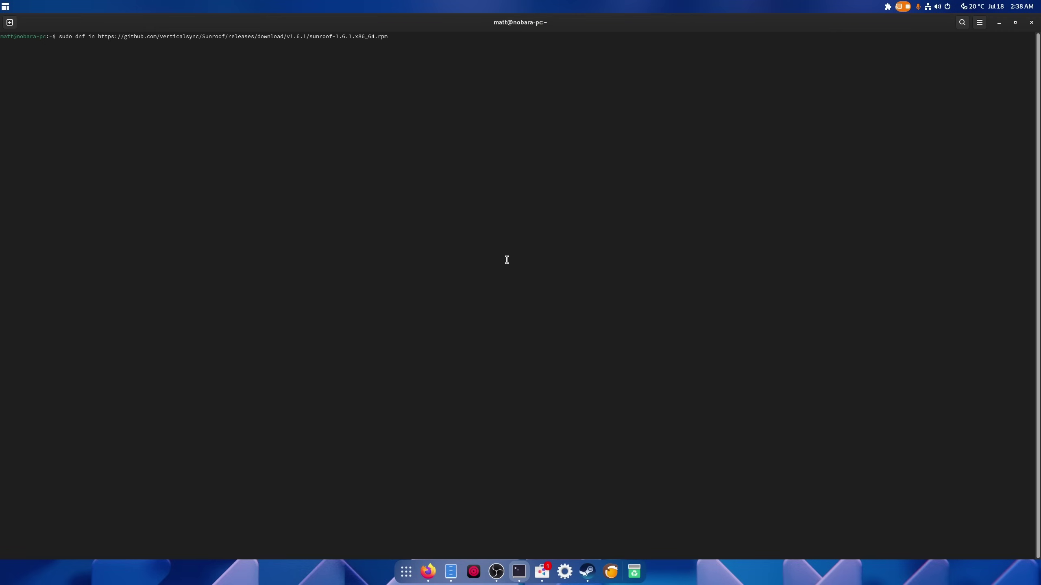
pyautogui.hotkey('ctrl', '+')
pyautogui.hotkey('ctrl', '+')
pyautogui.hotkey('ctrl', '+')
pyautogui.hotkey('ctrl', '+')
pyautogui.hotkey('ctrl', '+')
pyautogui.hotkey('ctrl', '+')
pyautogui.hotkey('ctrl', '+')
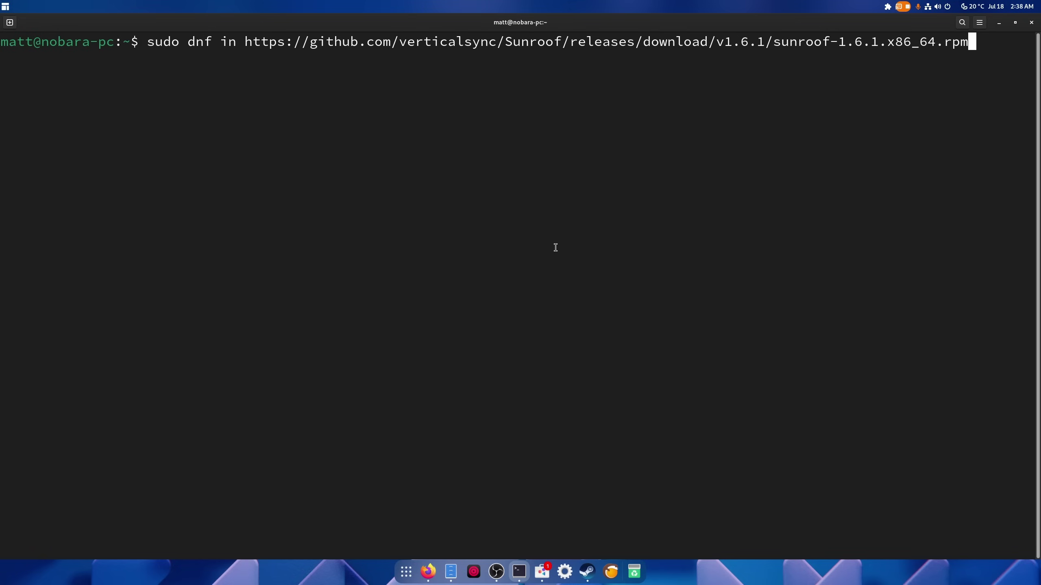
pyautogui.click(1034, 21)
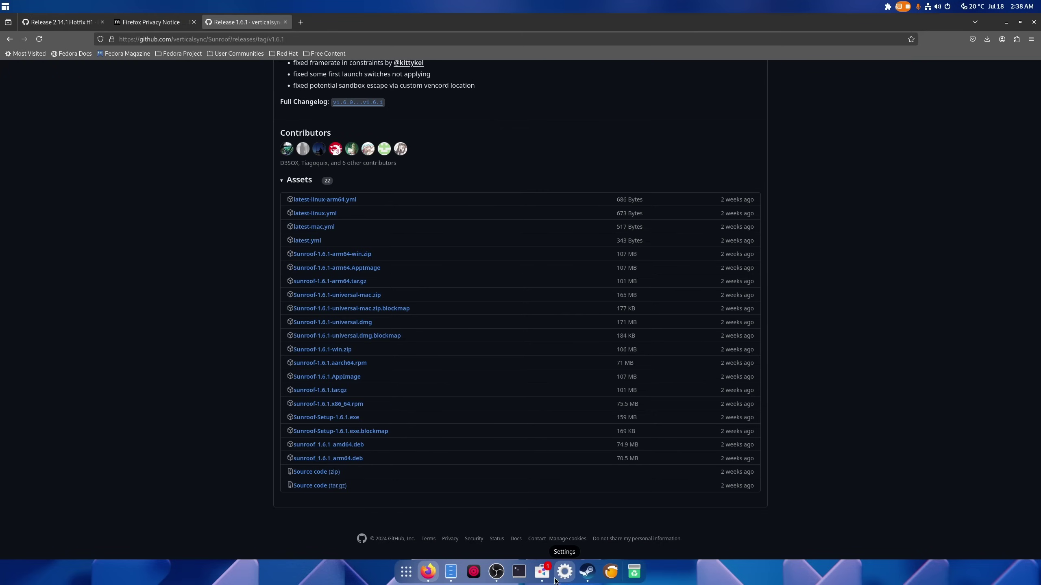
# - Search the web for whitesur and open the WhiteSur-gtk-theme GitHub repository
pyautogui.click(342, 39)
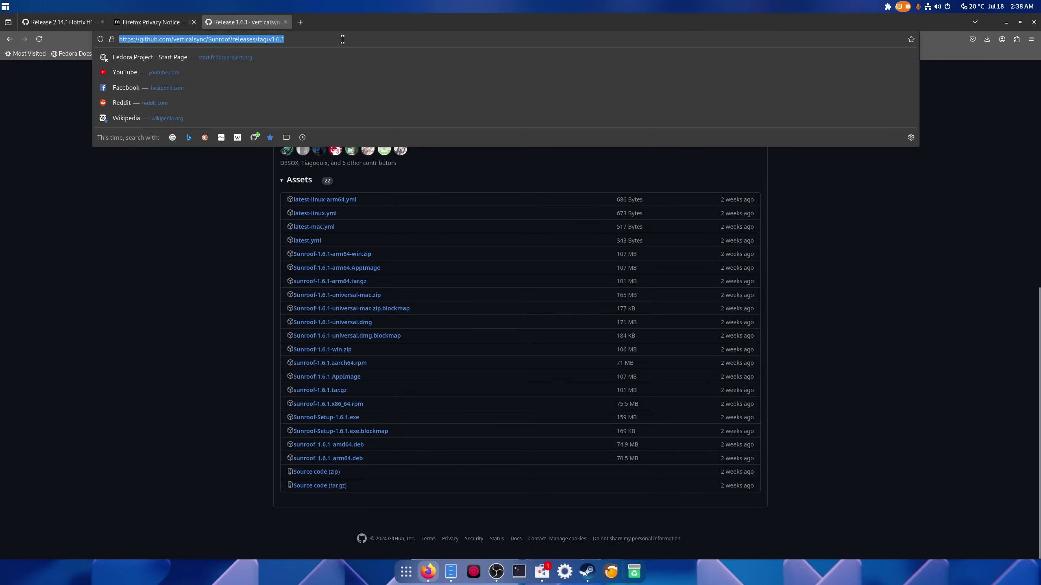
pyautogui.write('whitesur')
pyautogui.press('Return')
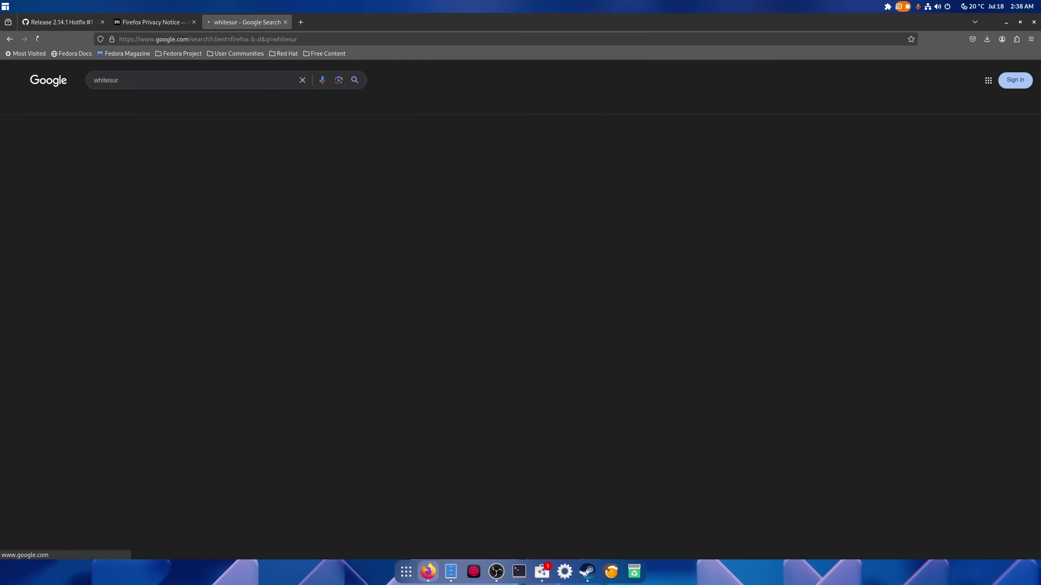
pyautogui.click(124, 170)
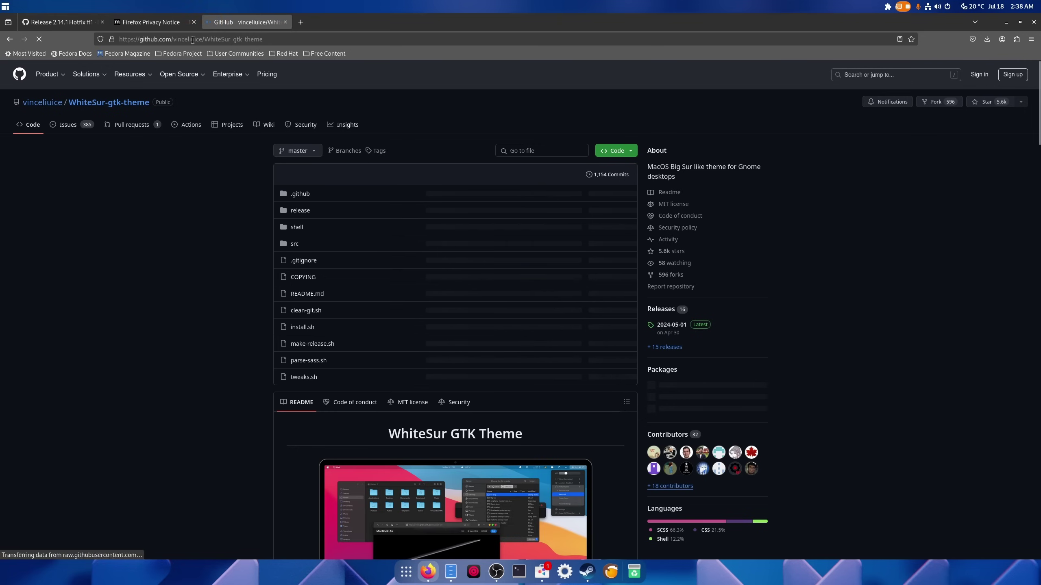
# - Copy the WhiteSur-gtk-theme repository address and clone it with git clone in a maximized terminal with enlarged text
pyautogui.click(196, 39)
pyautogui.rightClick(196, 40)
pyautogui.click(240, 87)
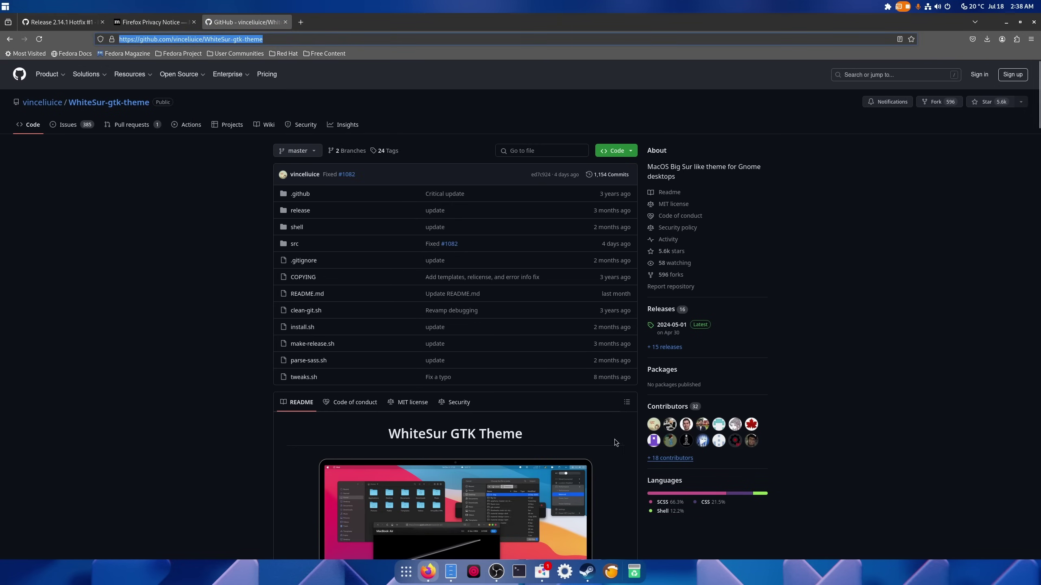
pyautogui.click(527, 572)
pyautogui.doubleClick(446, 197)
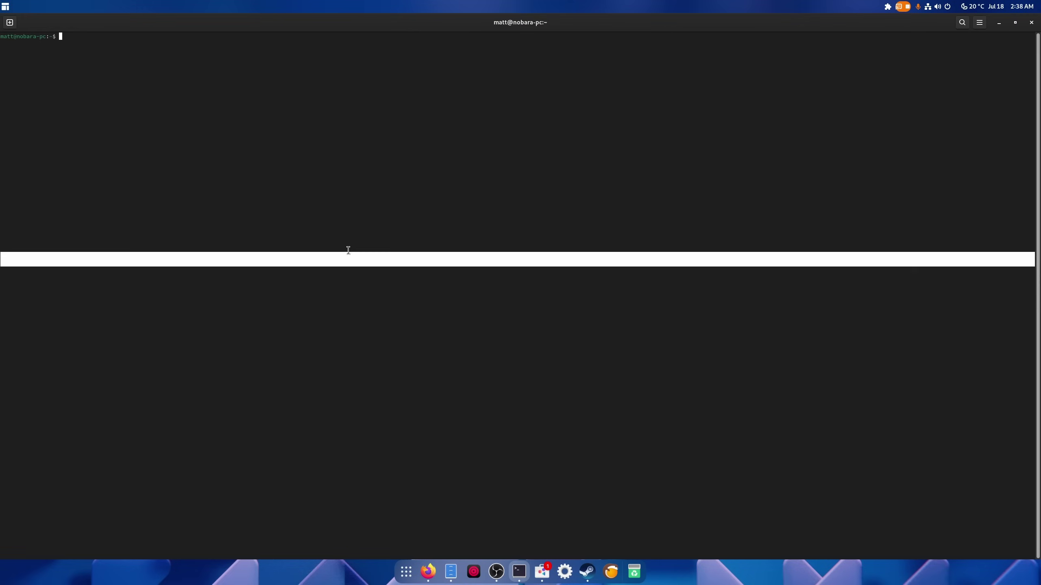
pyautogui.hotkey('ctrl', '+')
pyautogui.hotkey('ctrl', '+')
pyautogui.hotkey('ctrl', '+')
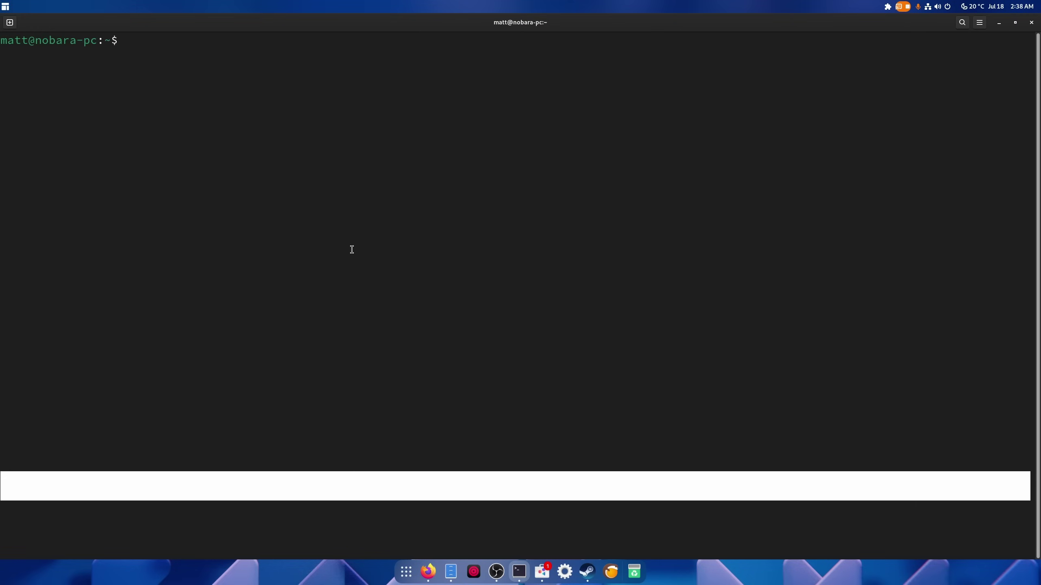
pyautogui.write('git clone')
pyautogui.hotkey('ctrl', 'shift', 'v')
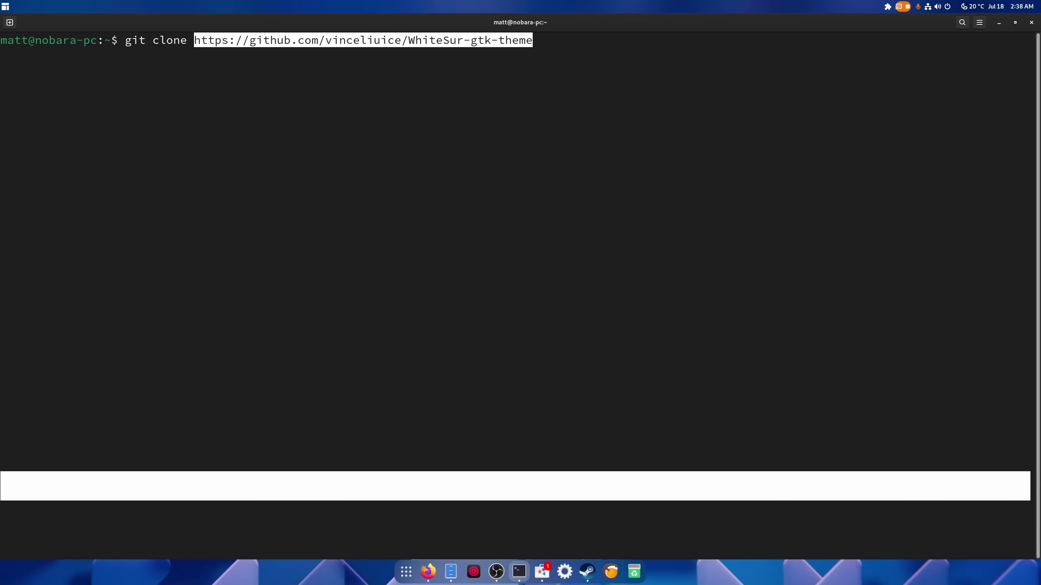
pyautogui.press('Return')
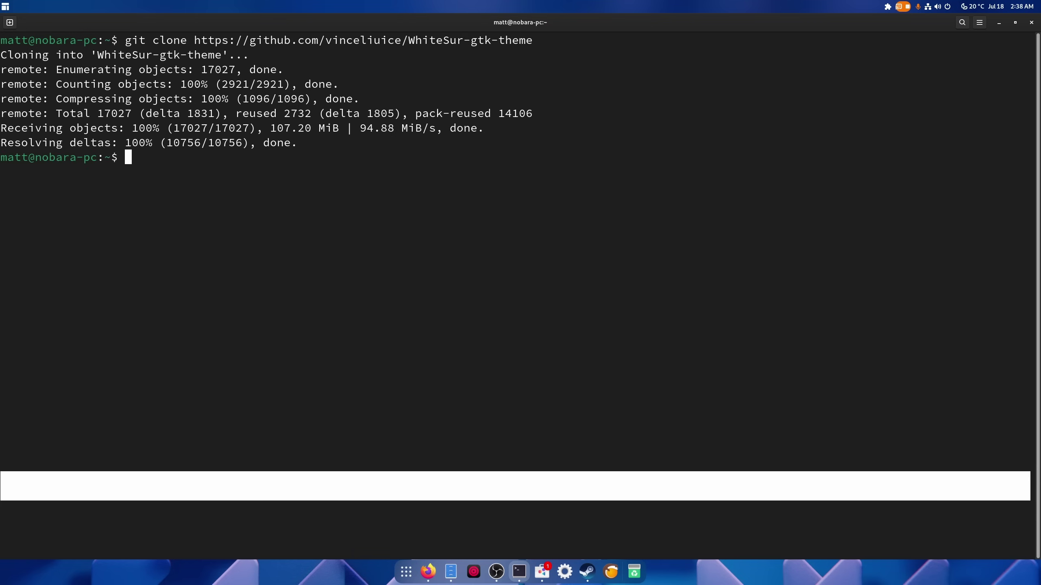
# - Change the terminal's working directory to the cloned WhiteSur-gtk-theme folder
pyautogui.write('c')
pyautogui.write('W')
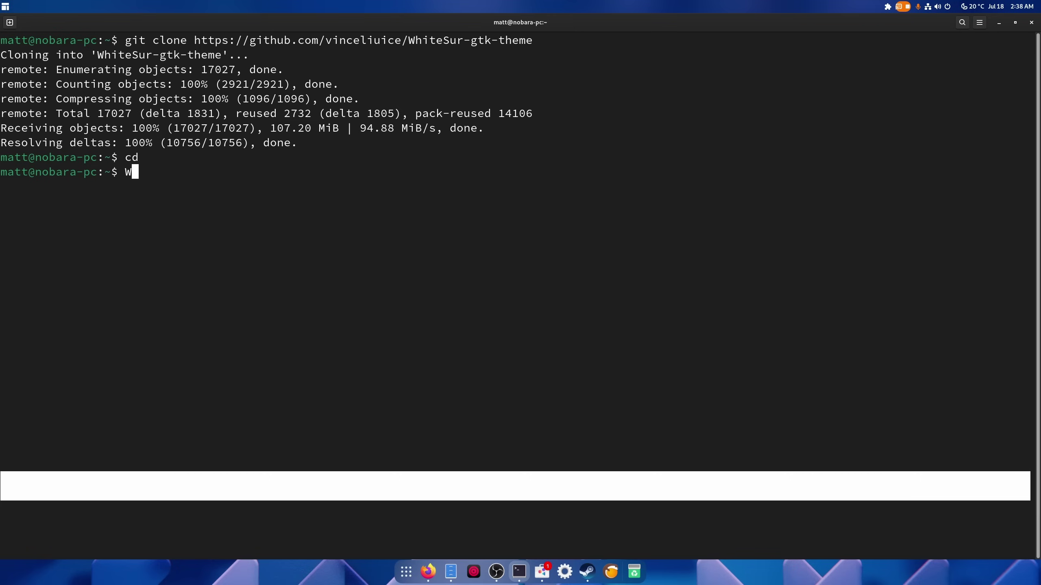
pyautogui.press('BackSpace')
pyautogui.write('cd W')
pyautogui.press('Tab')
pyautogui.press('Return')
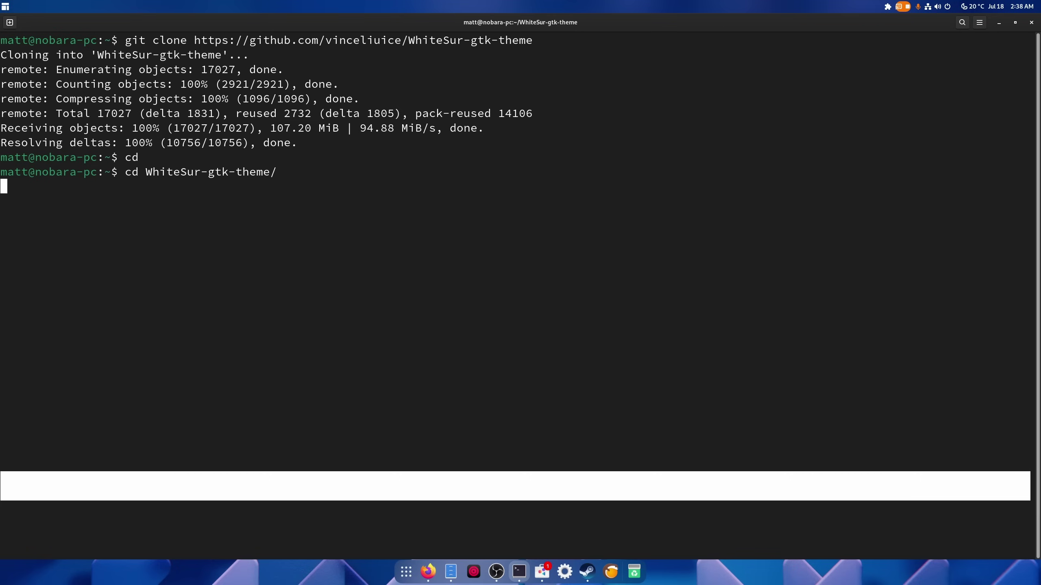
# - Run ./install.sh -l to install the WhiteSur theme, authenticating with the account password
pyautogui.write('cd')
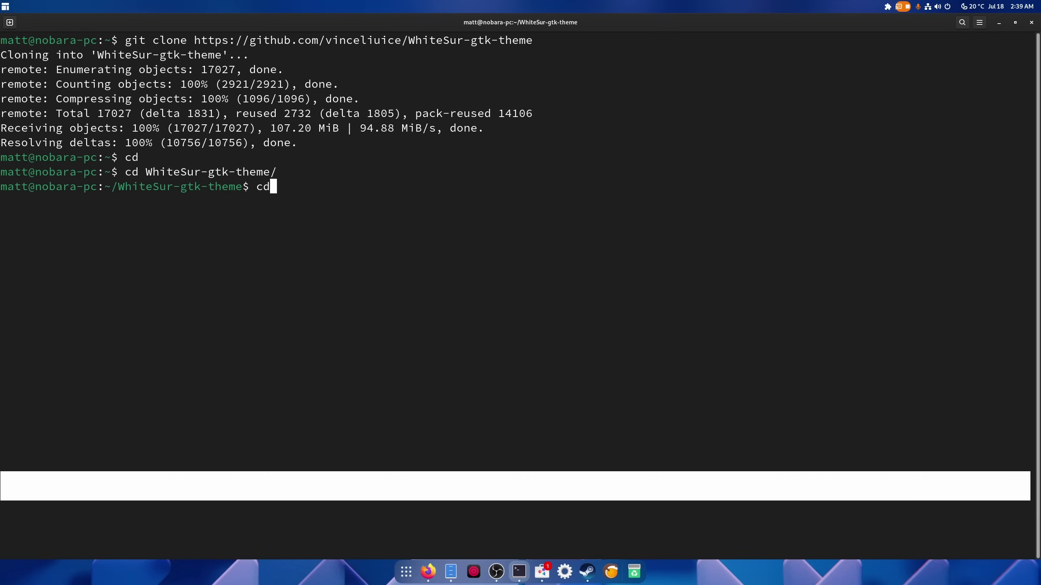
pyautogui.press('BackSpace')
pyautogui.press('BackSpace')
pyautogui.write('./i')
pyautogui.press('Tab')
pyautogui.write('-=l')
pyautogui.press('BackSpace')
pyautogui.press('BackSpace')
pyautogui.write('l')
pyautogui.press('Return')
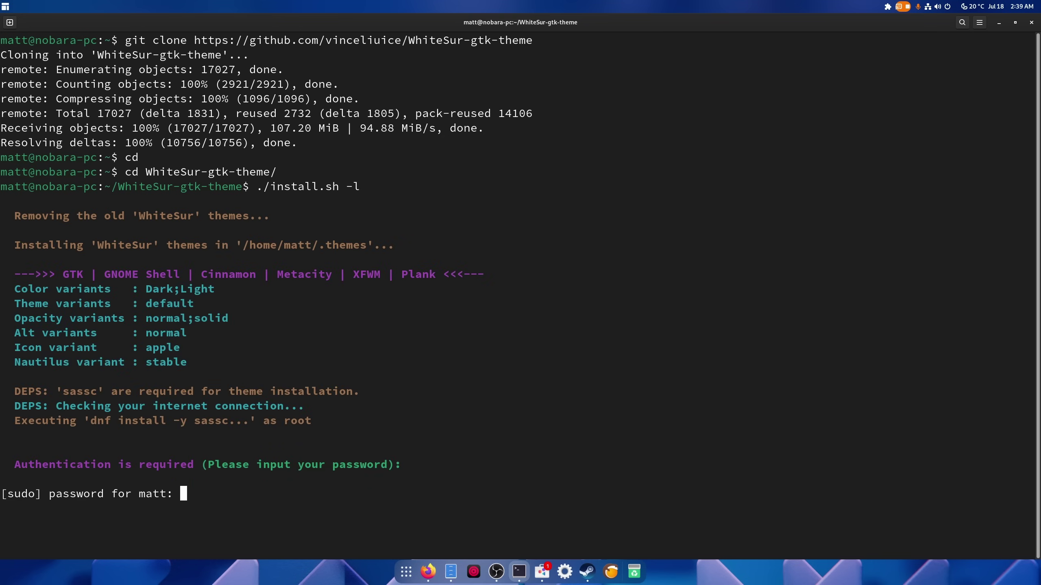
pyautogui.press('Return')
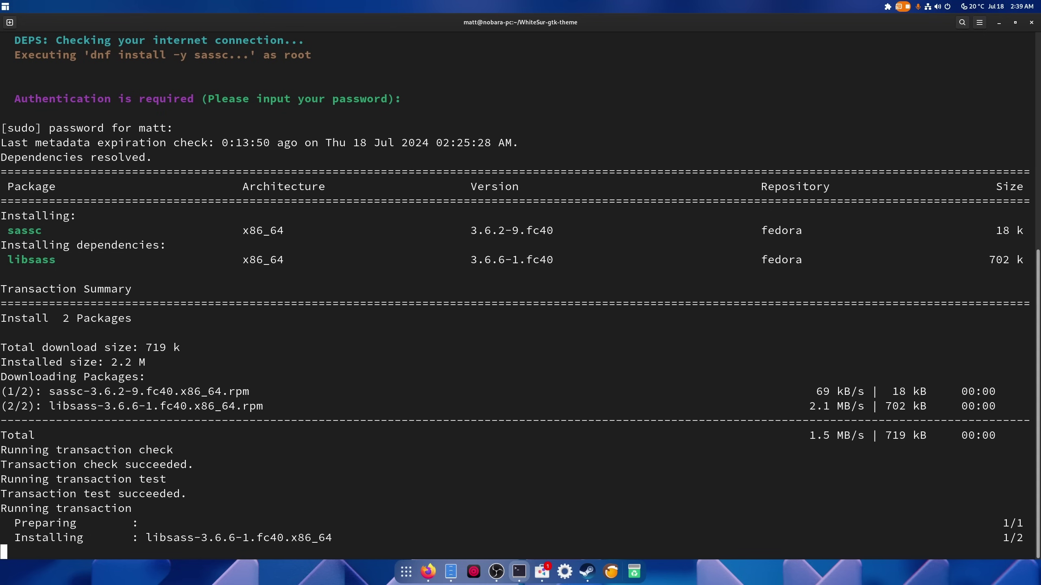
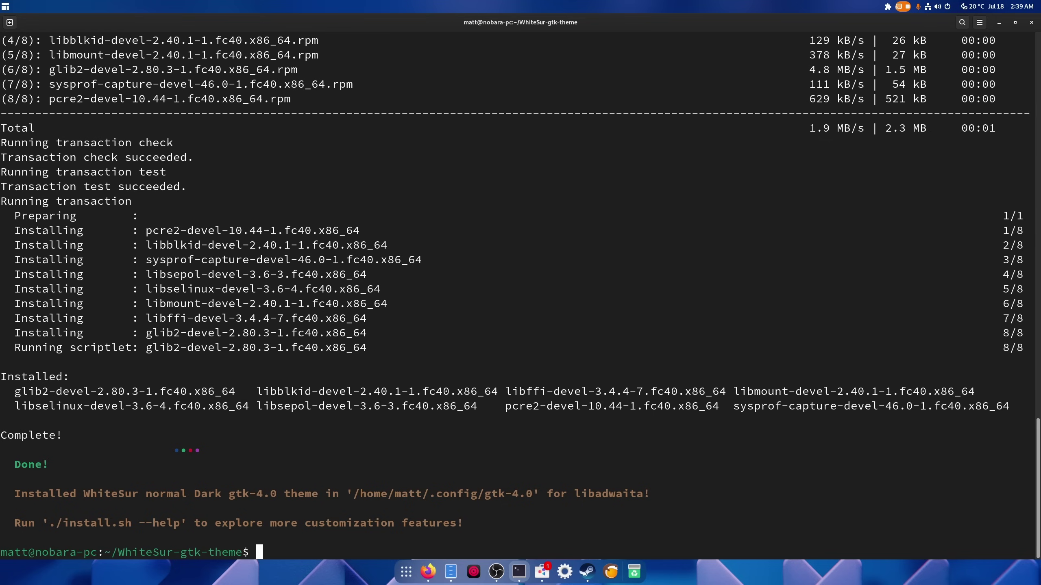
# - Install numix-icon-theme-circle-23.12.10-3.fc40.noarch with sudo dnf in and accept the transaction
pyautogui.write('udo nu')
pyautogui.press('BackSpace')
pyautogui.write('dnf in numix c')
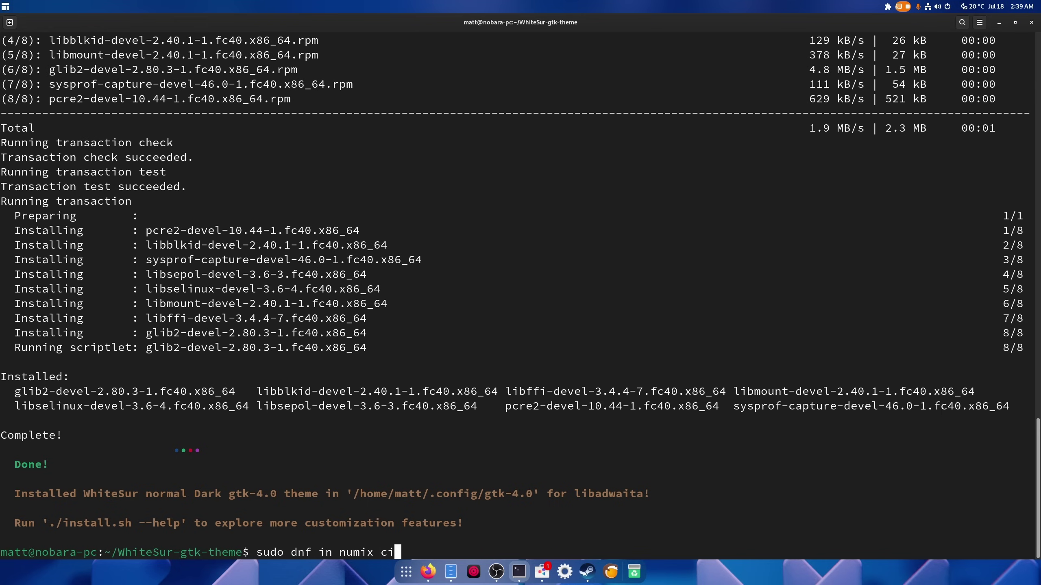
pyautogui.write('i')
pyautogui.press('BackSpace')
pyautogui.press('BackSpace')
pyautogui.press('BackSpace')
pyautogui.write('-icon-theme-c')
pyautogui.press('Tab')
pyautogui.press('Return')
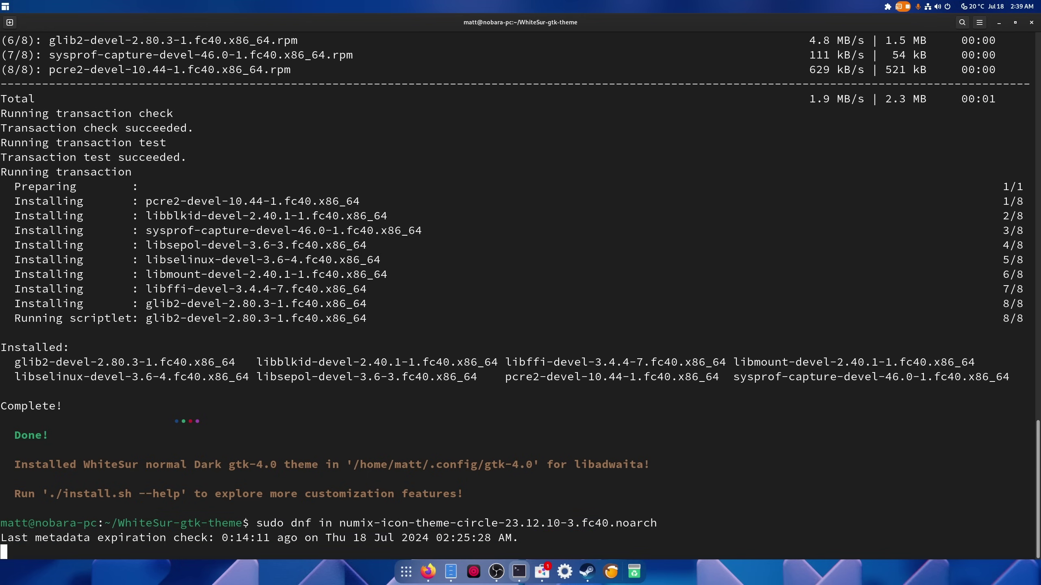
pyautogui.write('y')
pyautogui.press('Return')
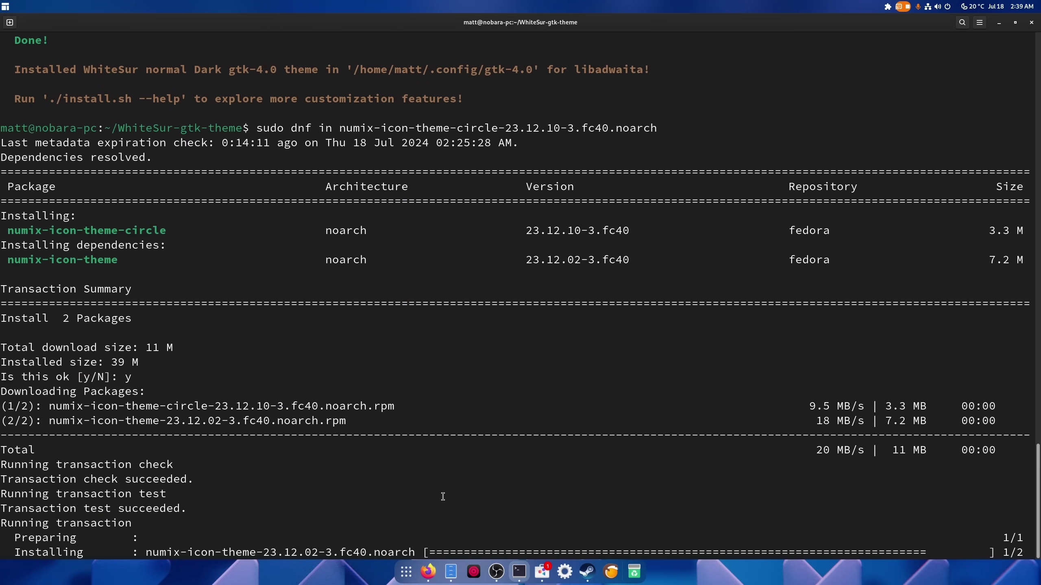
# - Search the web for numix folders in the browser and open the numixproject/numix-folders GitHub repository
pyautogui.click(428, 571)
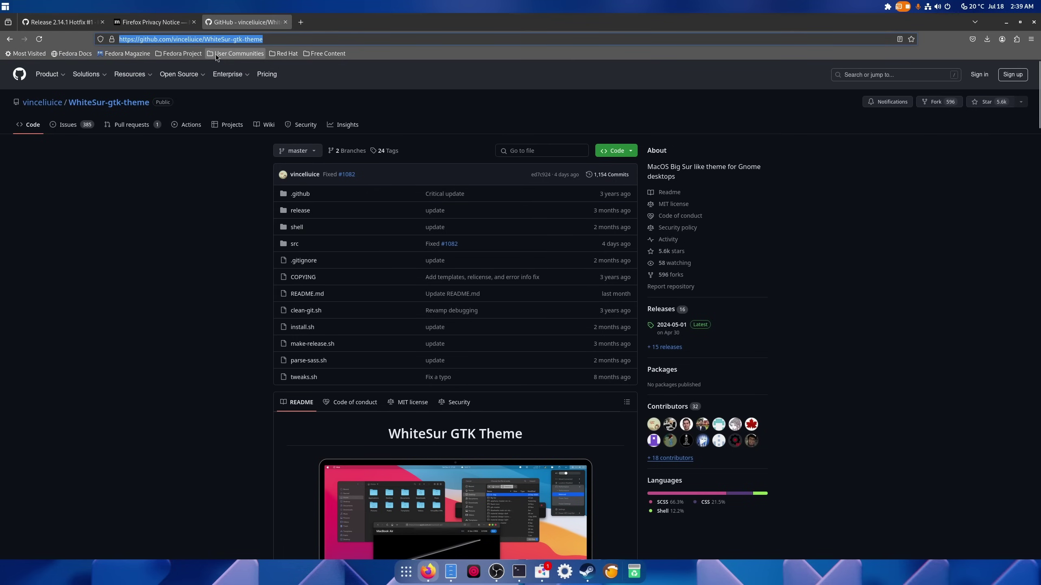
pyautogui.write('numix ')
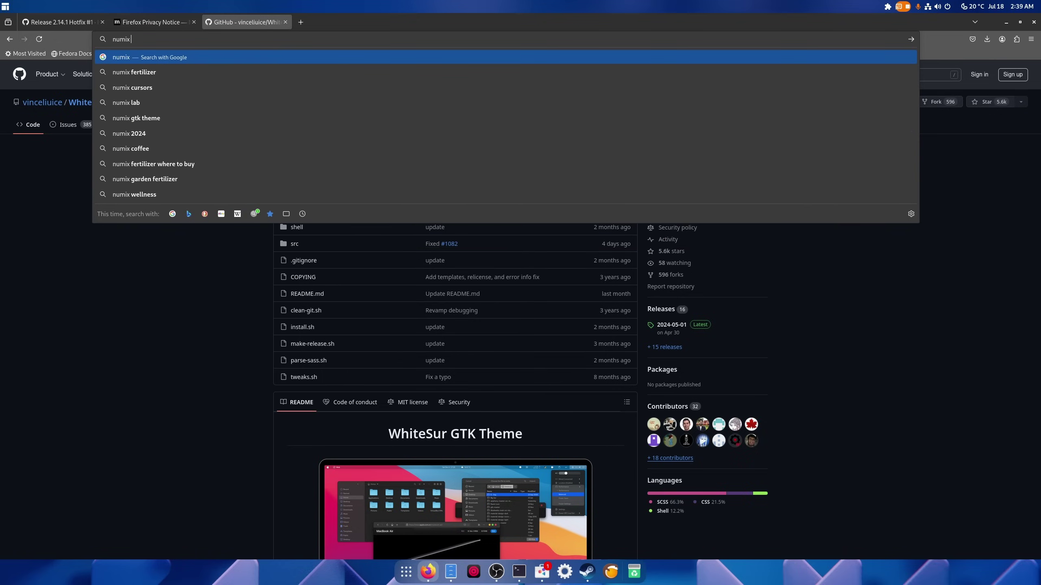
pyautogui.write('folders')
pyautogui.press('Return')
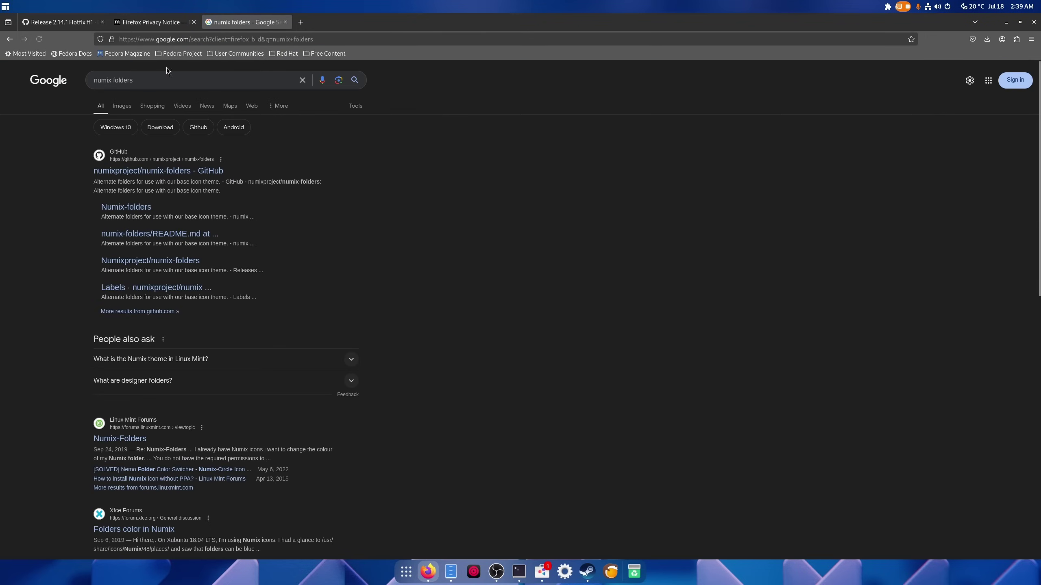
pyautogui.click(125, 171)
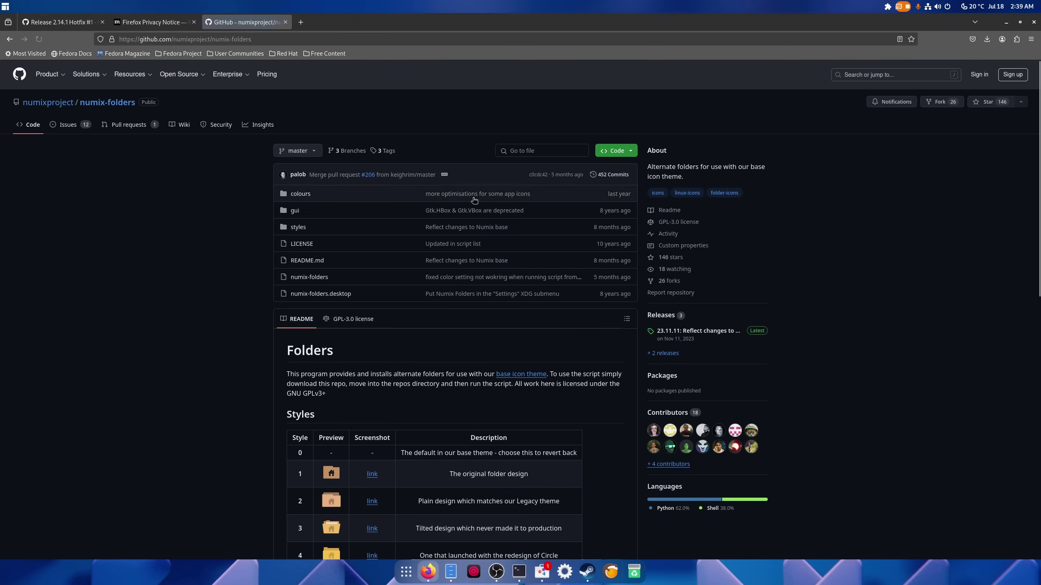
# - Download the numix-folders repository as a ZIP and extract numix-folders-master.zip in Downloads
pyautogui.click(616, 151)
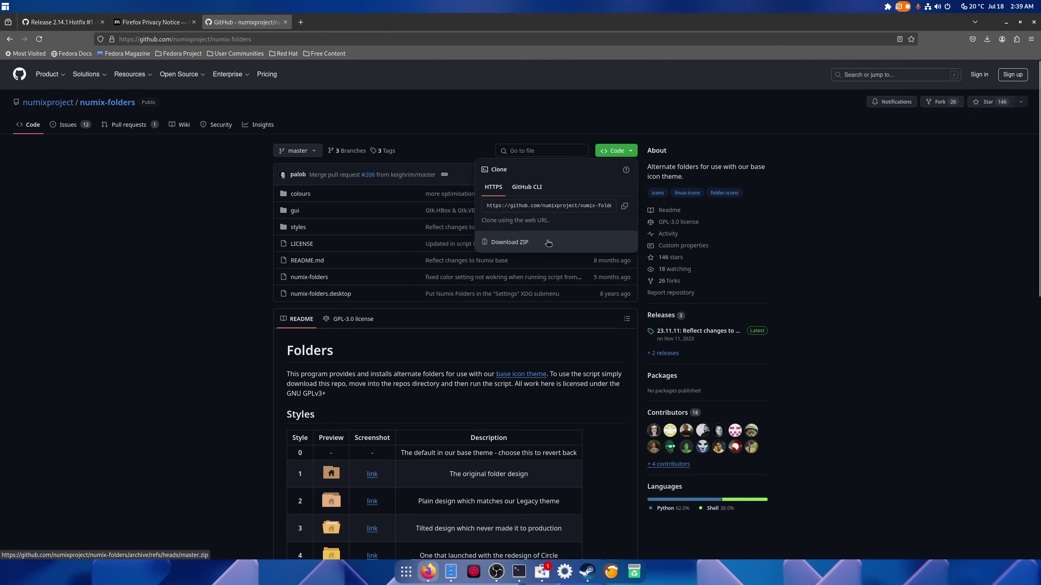
pyautogui.click(509, 243)
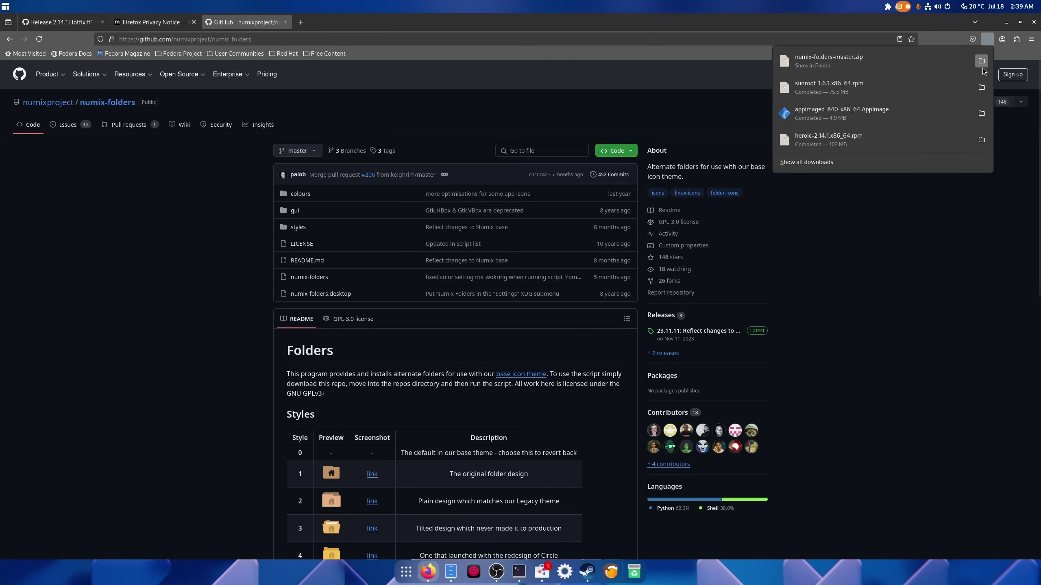
pyautogui.click(982, 62)
pyautogui.rightClick(443, 198)
pyautogui.click(456, 219)
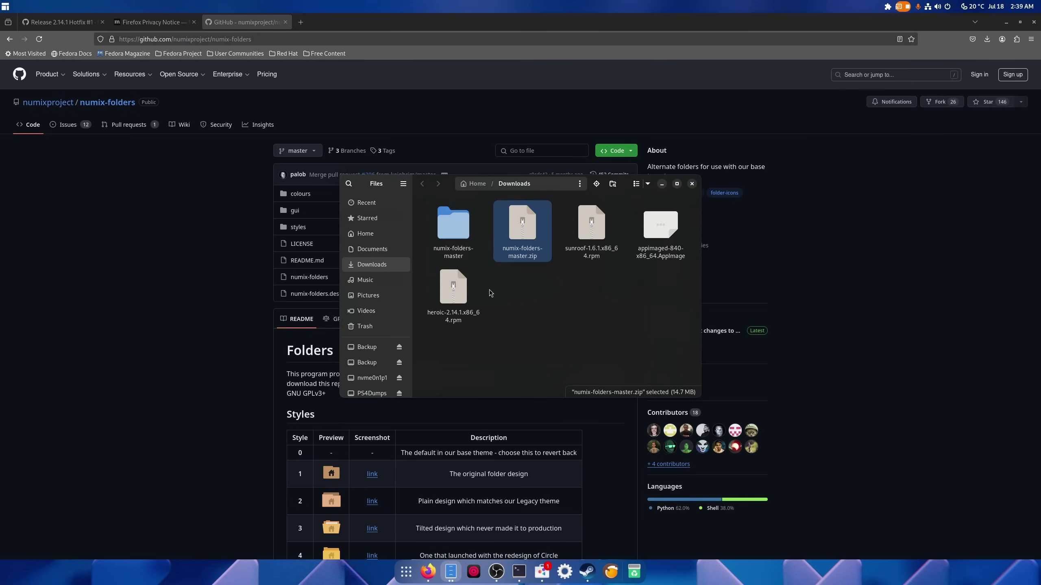
# - Open a terminal in the extracted numix-folders-master folder, move the file manager aside and maximize the terminal
pyautogui.doubleClick(447, 239)
pyautogui.rightClick(584, 344)
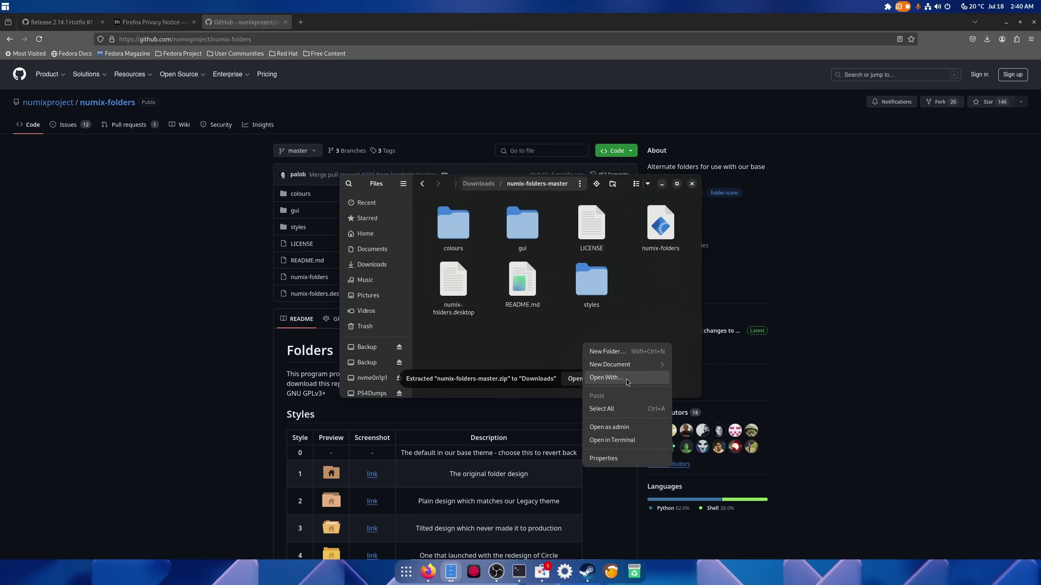
pyautogui.click(635, 441)
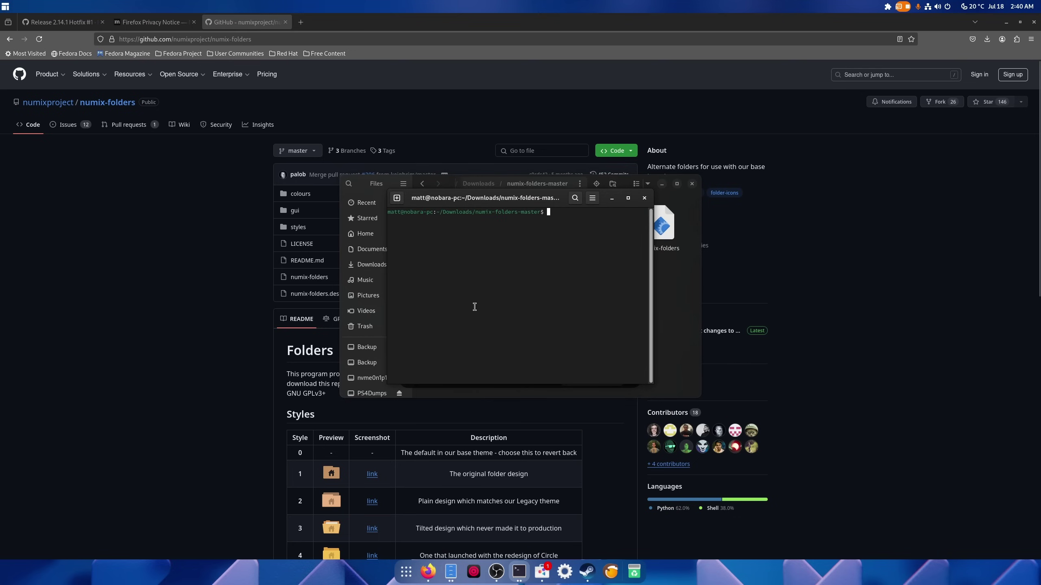
pyautogui.rightClick(661, 226)
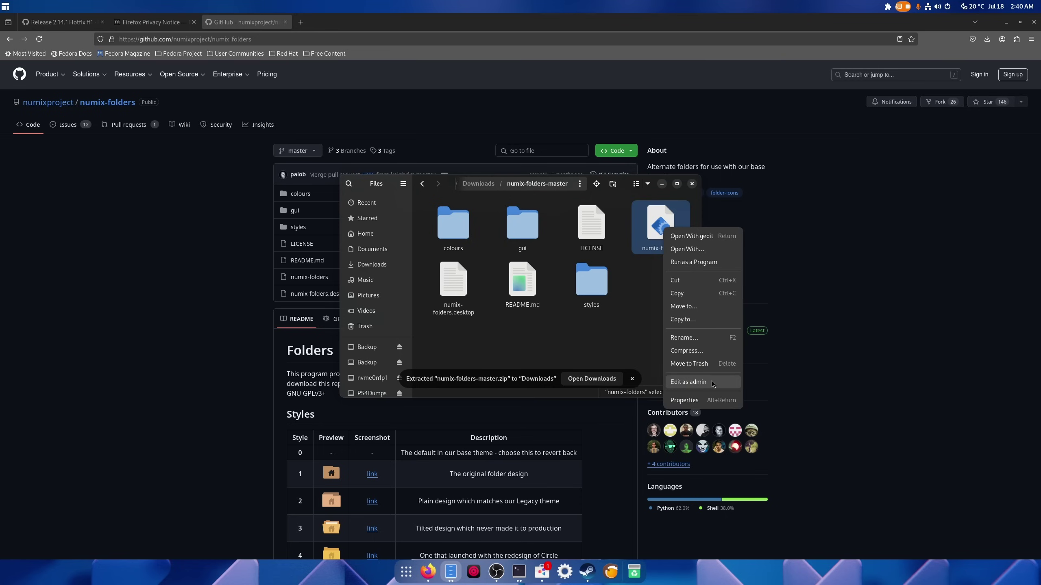
pyautogui.click(631, 346)
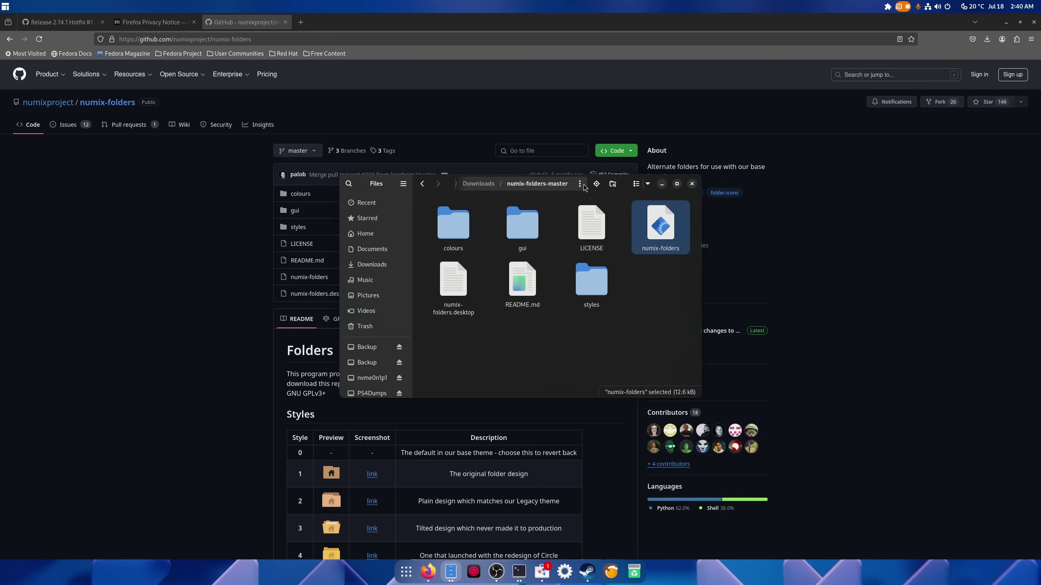
pyautogui.moveTo(603, 184); pyautogui.dragTo(244, 226)
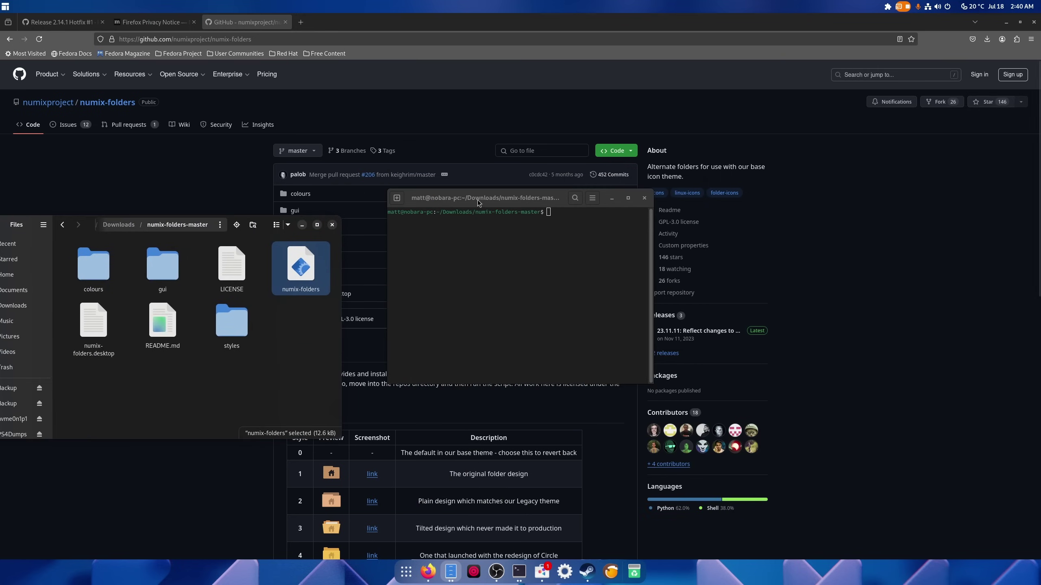
pyautogui.doubleClick(492, 199)
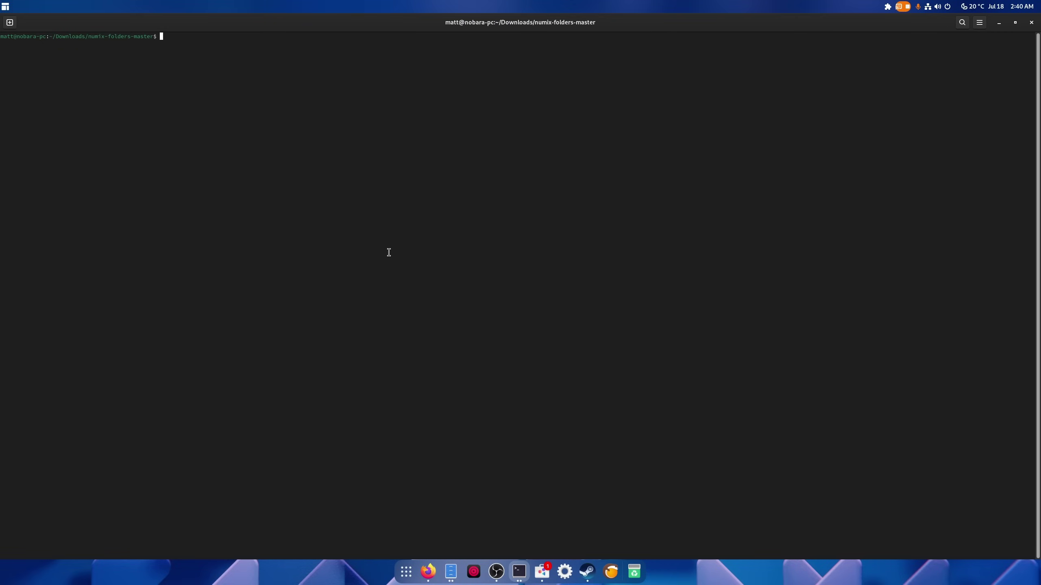
# - Enlarge the terminal text and run sudo ./numix-folders, authenticating with the account password
pyautogui.hotkey('ctrl', '+')
pyautogui.hotkey('ctrl', '+')
pyautogui.hotkey('ctrl', '+')
pyautogui.hotkey('ctrl', '+')
pyautogui.hotkey('ctrl', '+')
pyautogui.write('sudo ./nu')
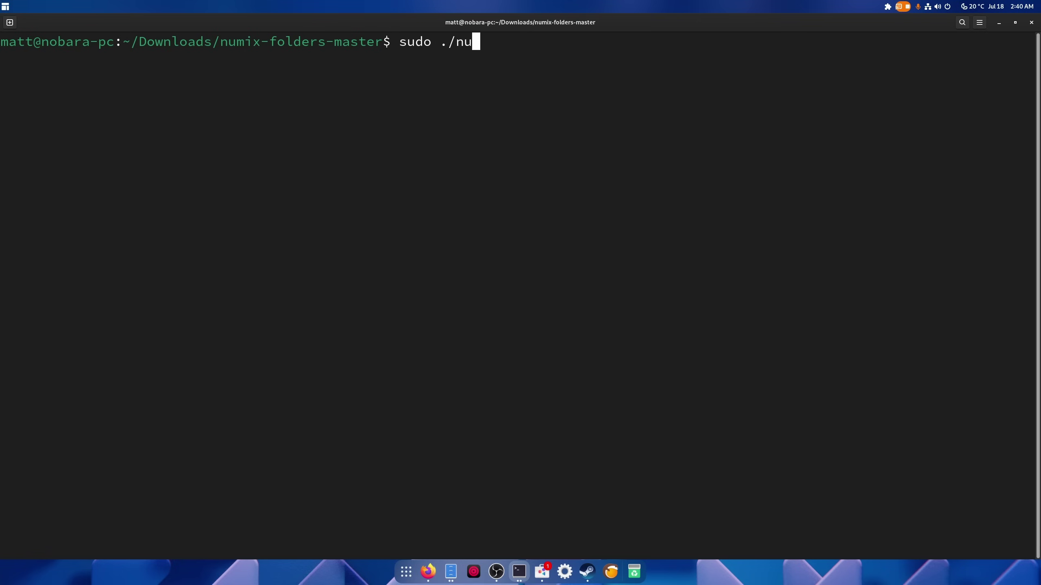
pyautogui.press('Tab')
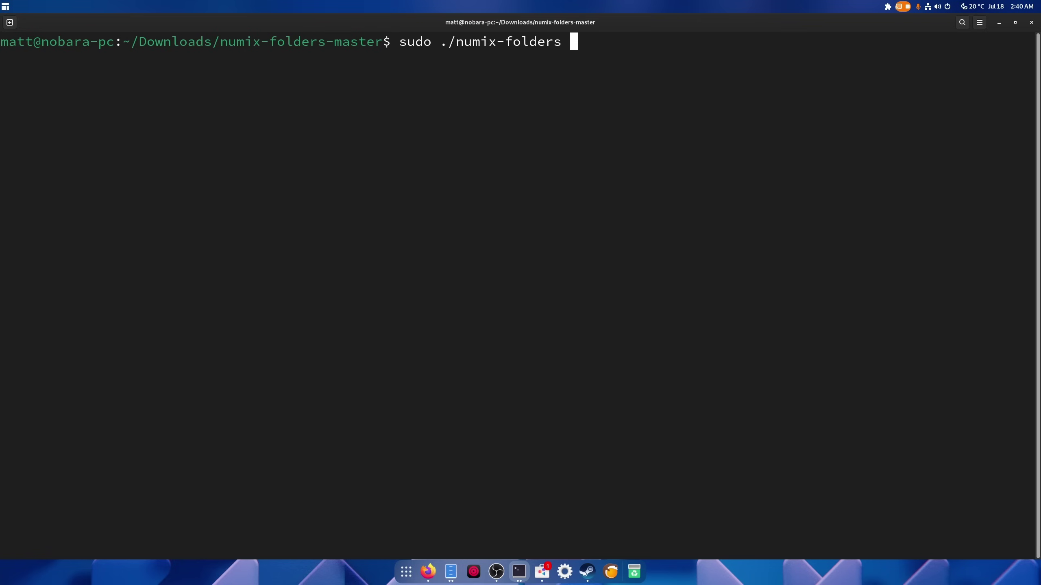
pyautogui.press('Return')
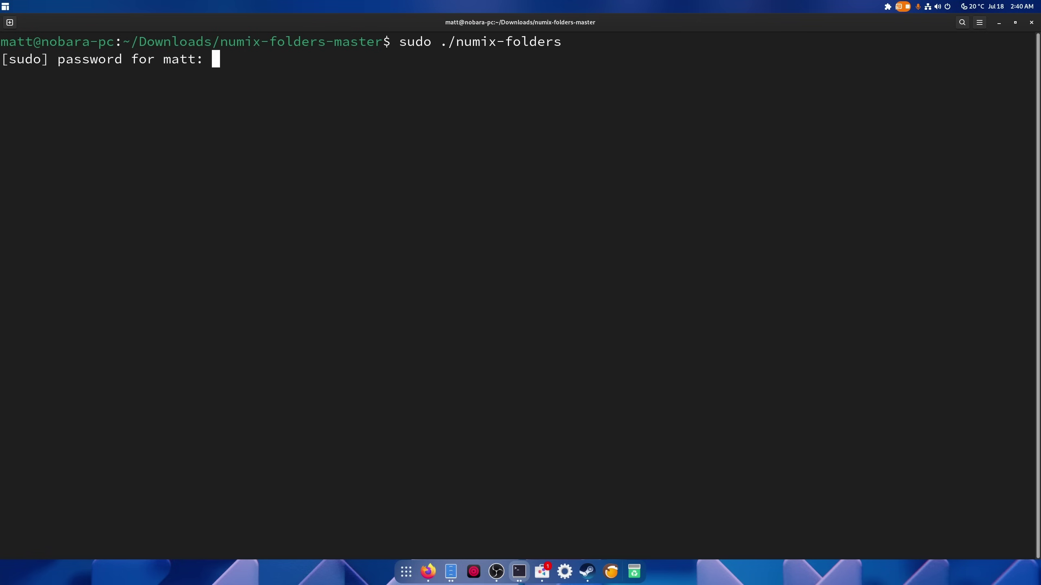
pyautogui.press('Return')
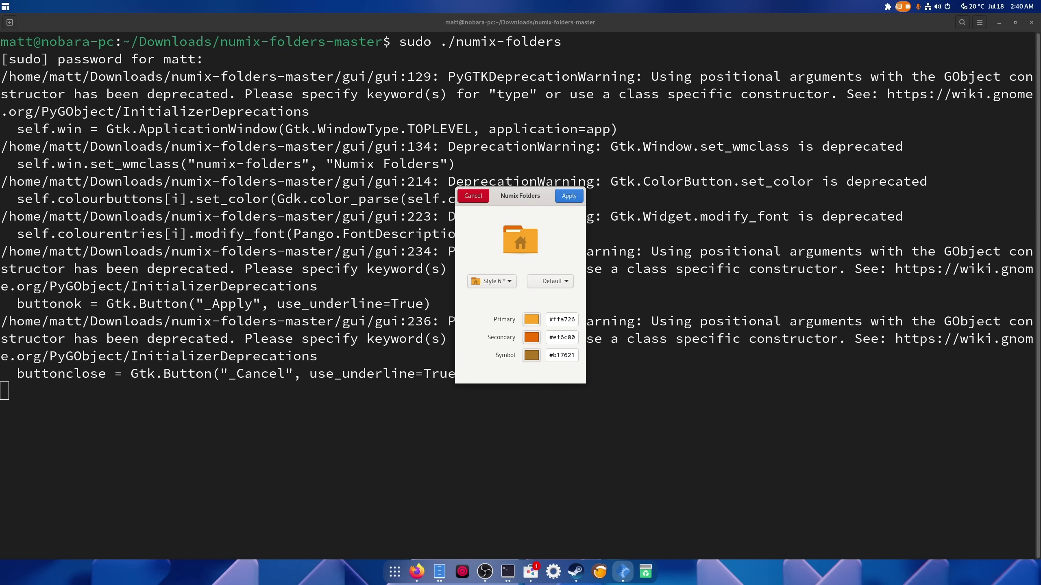
# - Apply folder Style 4 in Blue in Numix Folders, and clear away the terminal and file manager windows
pyautogui.click(512, 275)
pyautogui.click(495, 257)
pyautogui.click(551, 281)
pyautogui.click(559, 292)
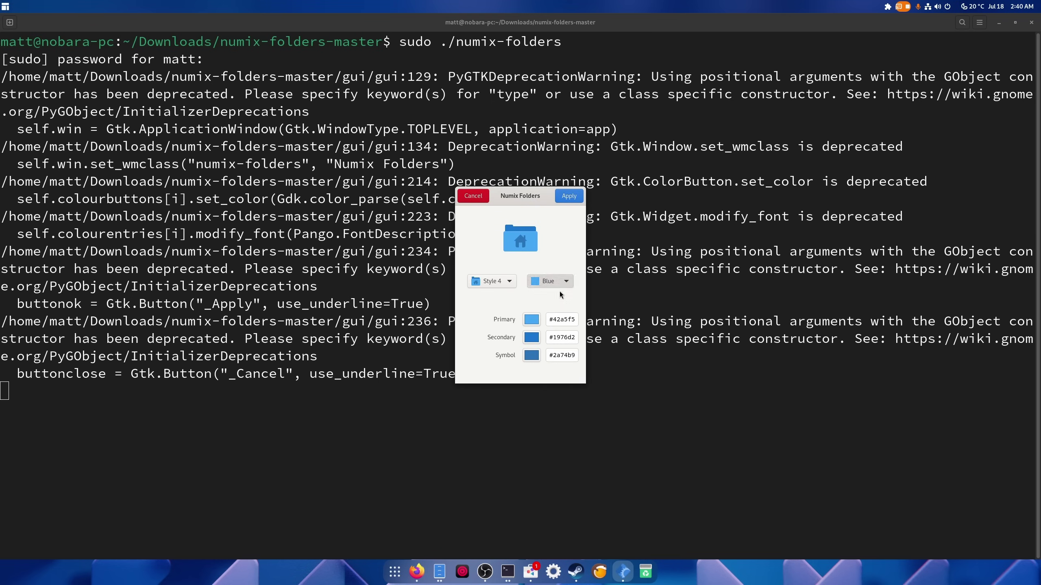
pyautogui.click(563, 196)
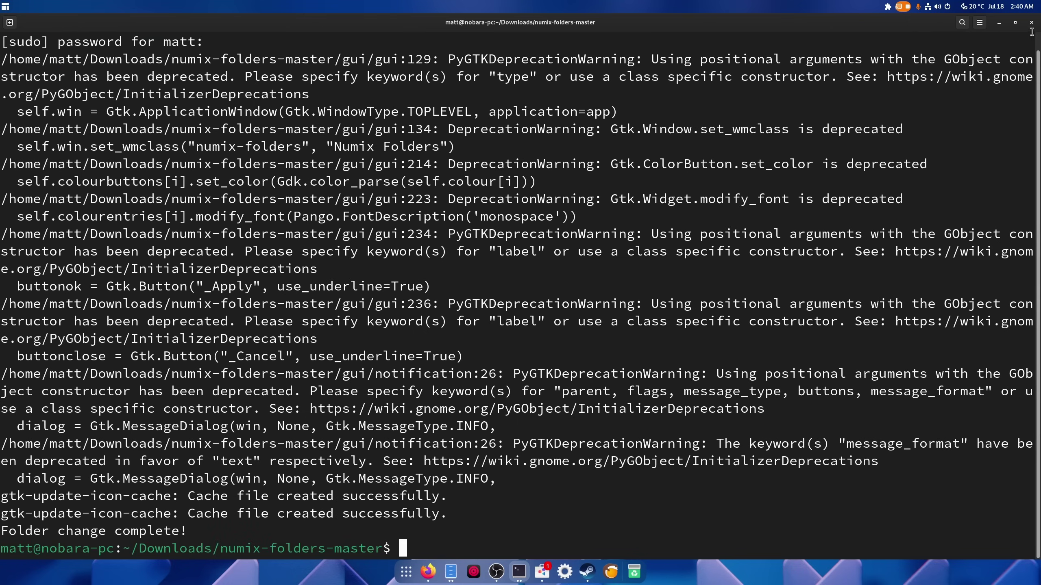
pyautogui.click(998, 22)
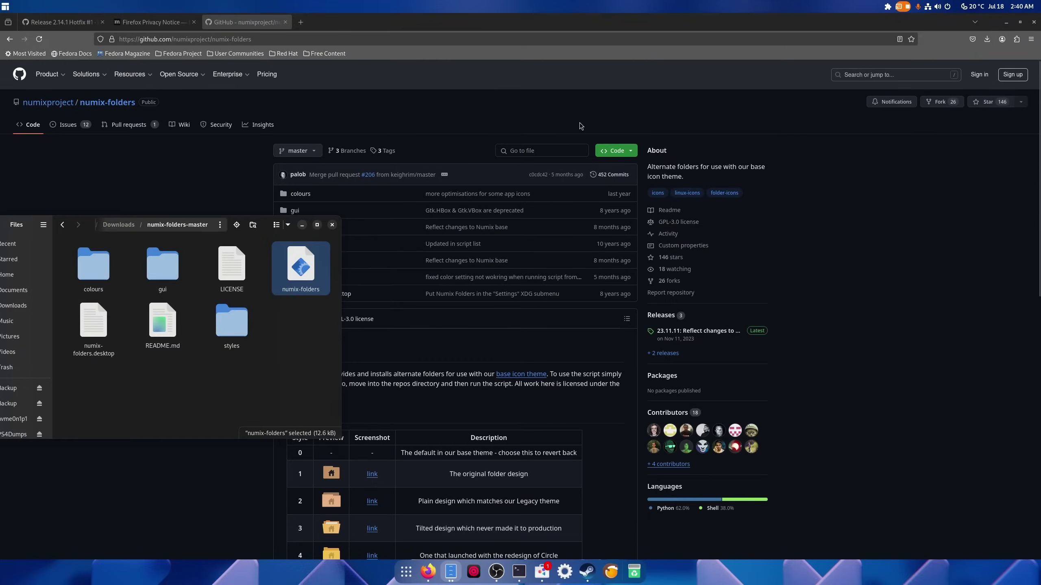
pyautogui.click(332, 226)
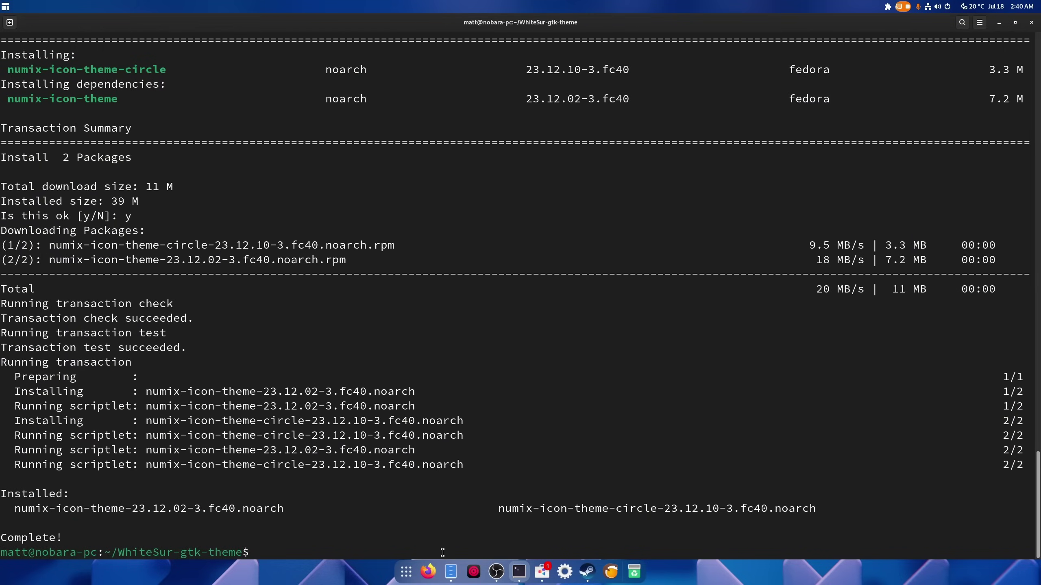
# - Open Tweaks from the Utilities folder and set both the Legacy Applications and Shell styles to WhiteSur-Dark
pyautogui.click(406, 571)
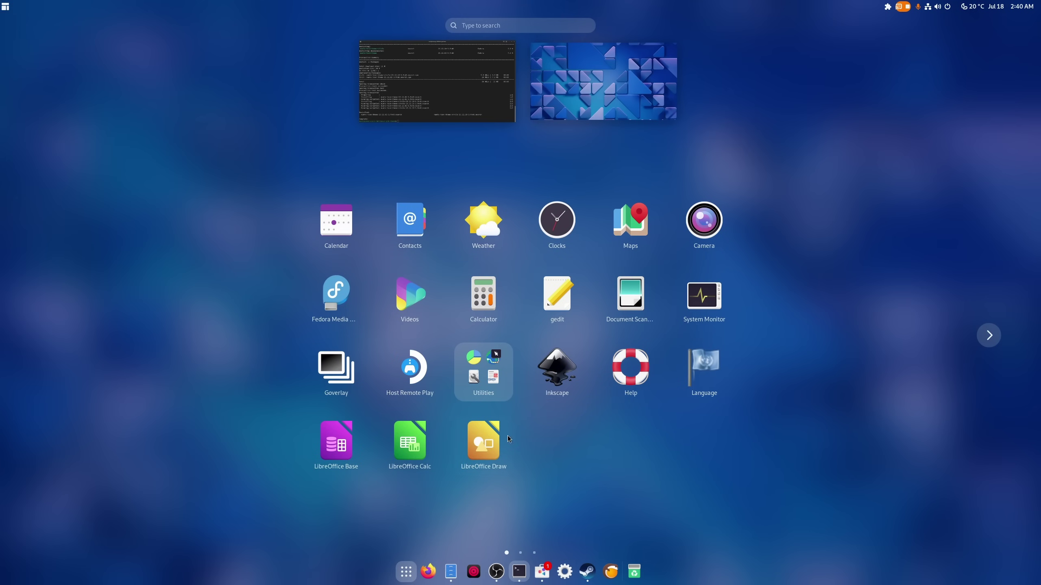
pyautogui.click(484, 371)
pyautogui.click(456, 366)
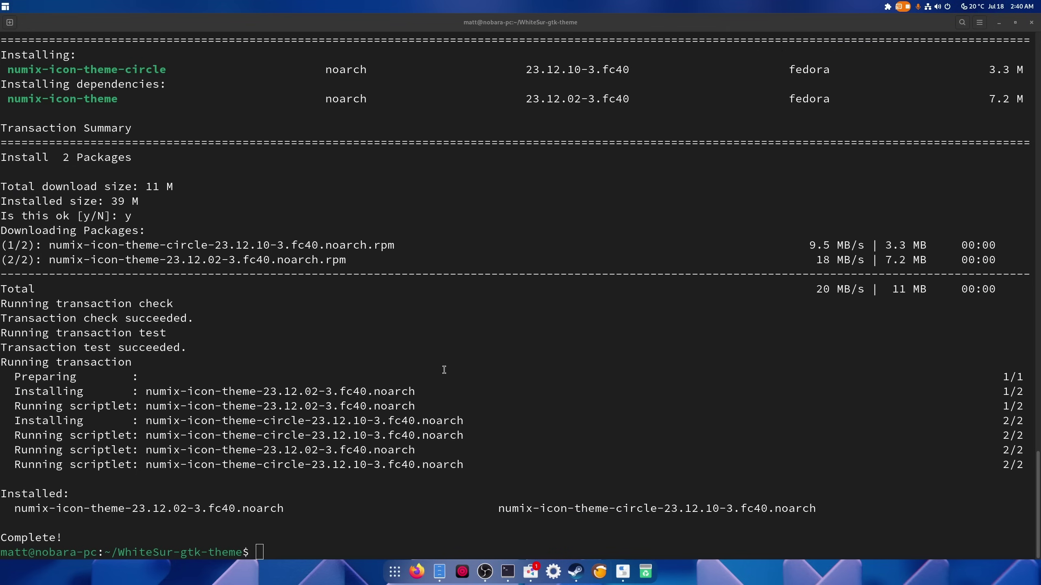
pyautogui.click(376, 209)
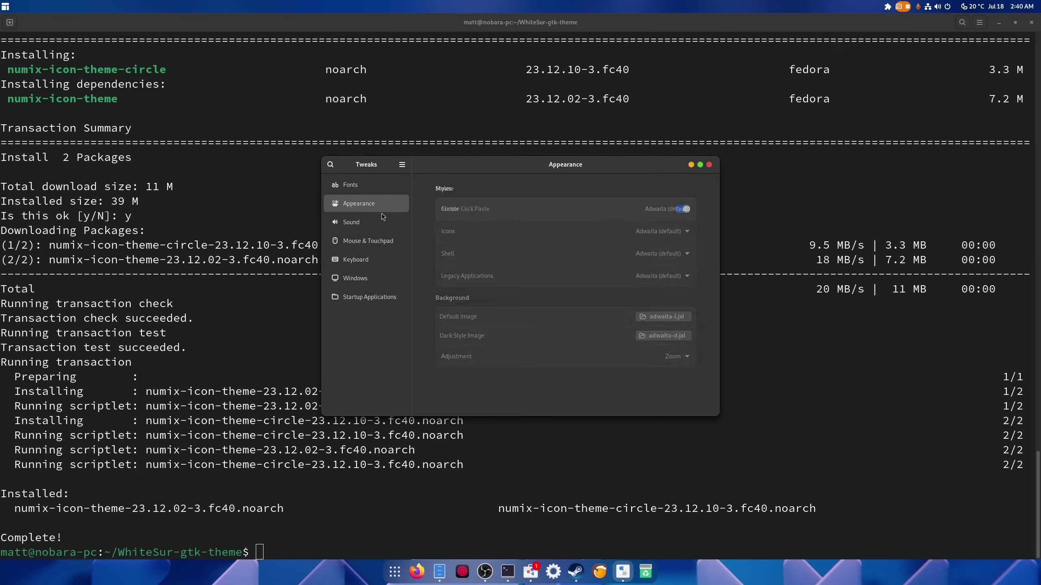
pyautogui.click(665, 275)
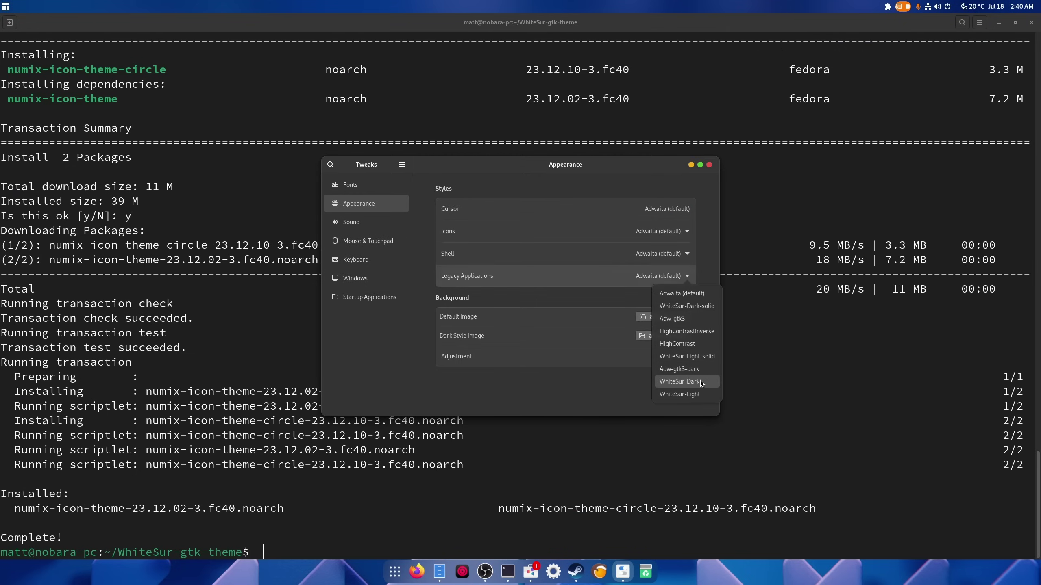
pyautogui.click(700, 381)
pyautogui.click(674, 258)
pyautogui.click(696, 310)
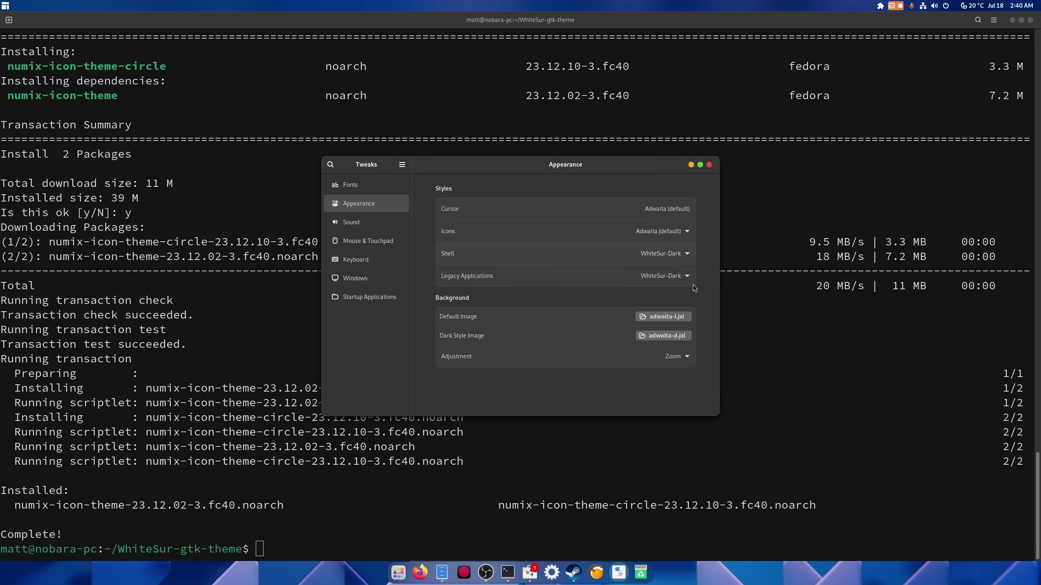
# - Set the icon theme to Numix-Circle and close Tweaks
pyautogui.click(663, 237)
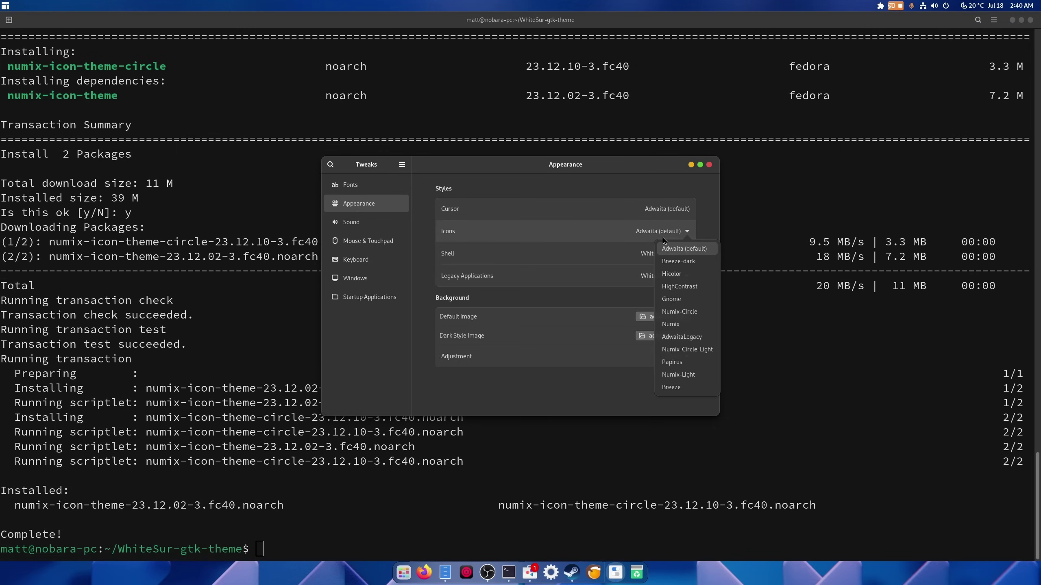
pyautogui.click(692, 313)
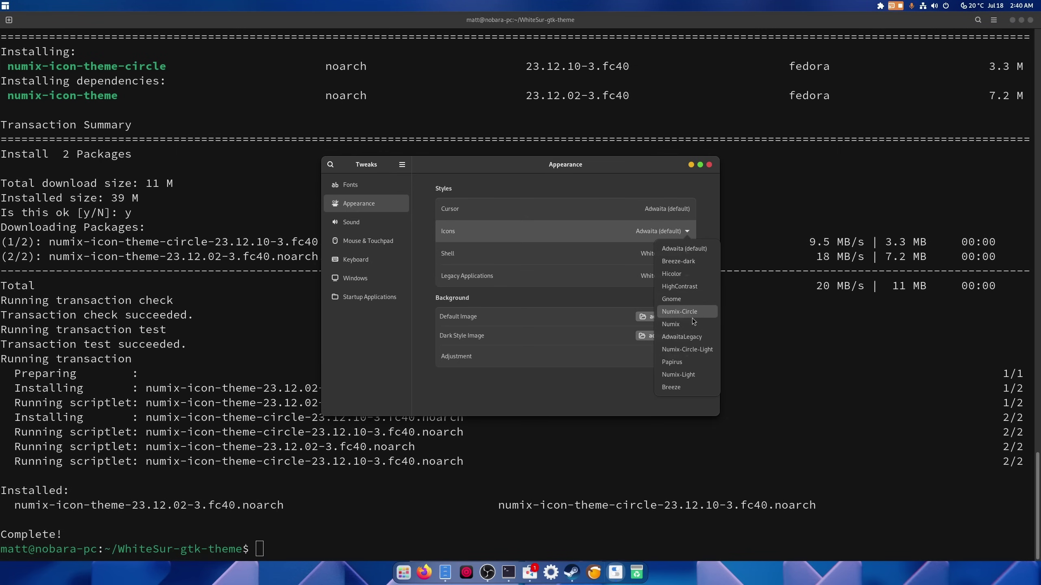
pyautogui.click(710, 165)
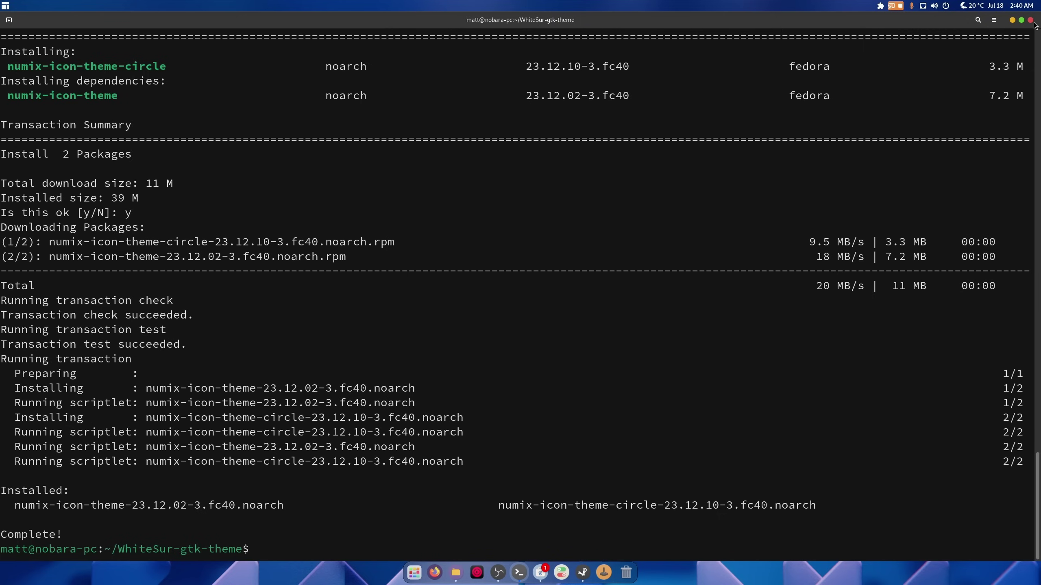
# - Clear the desktop by closing the terminal, software store and Files windows
pyautogui.click(1021, 19)
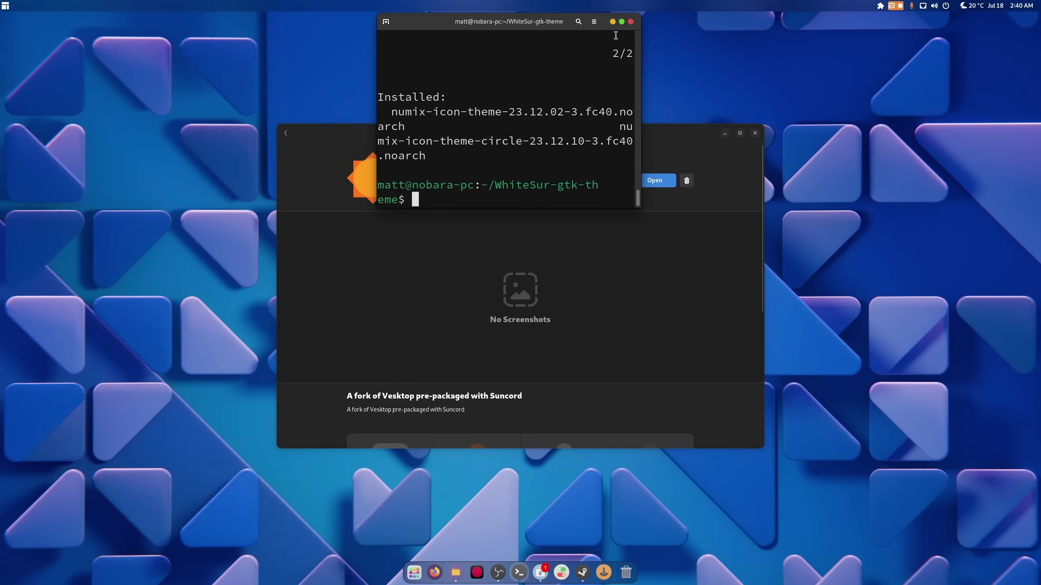
pyautogui.click(631, 21)
pyautogui.click(755, 133)
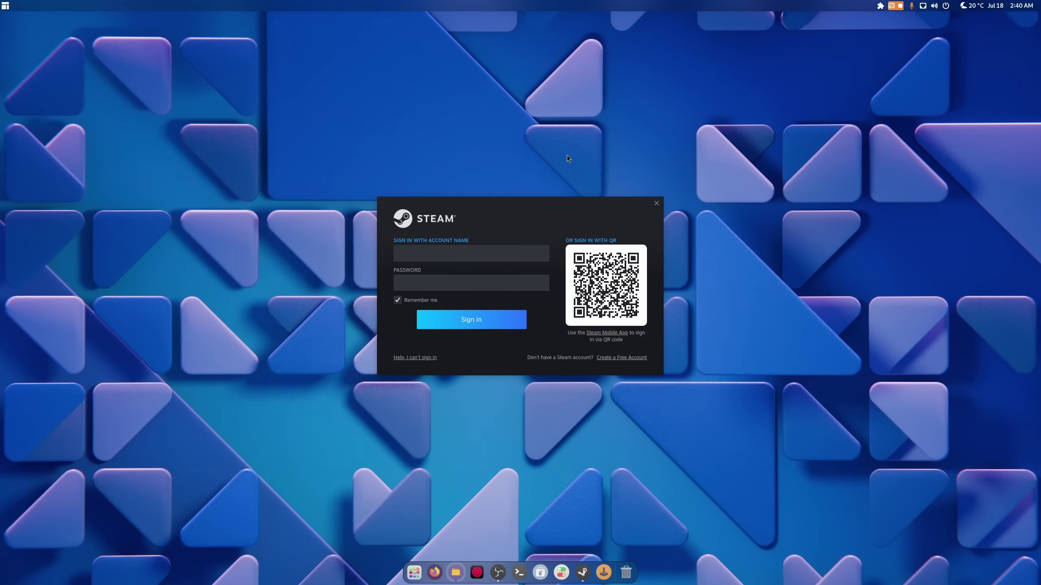
pyautogui.hotkey('alt', 'Tab')
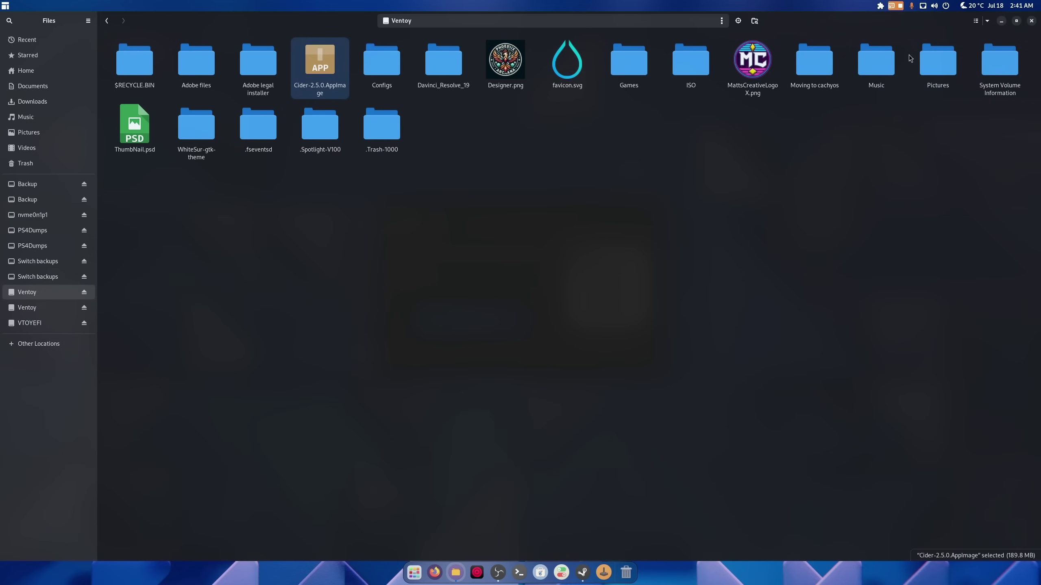
pyautogui.click(1032, 20)
pyautogui.moveTo(602, 207); pyautogui.dragTo(295, 73)
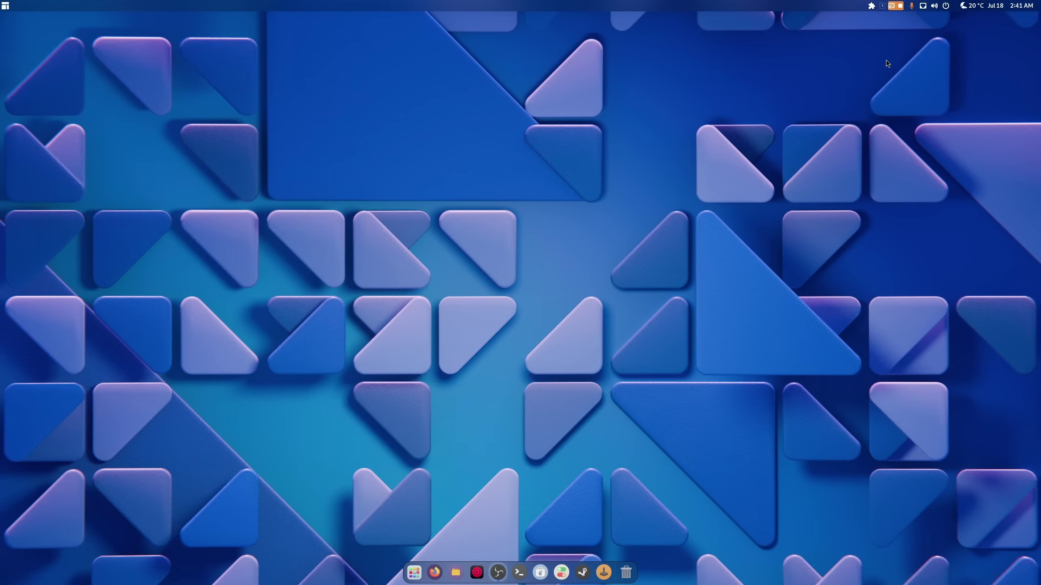
# - Exit Steam and reorder the dock so Steam and Lutris come directly before the terminal
pyautogui.click(882, 6)
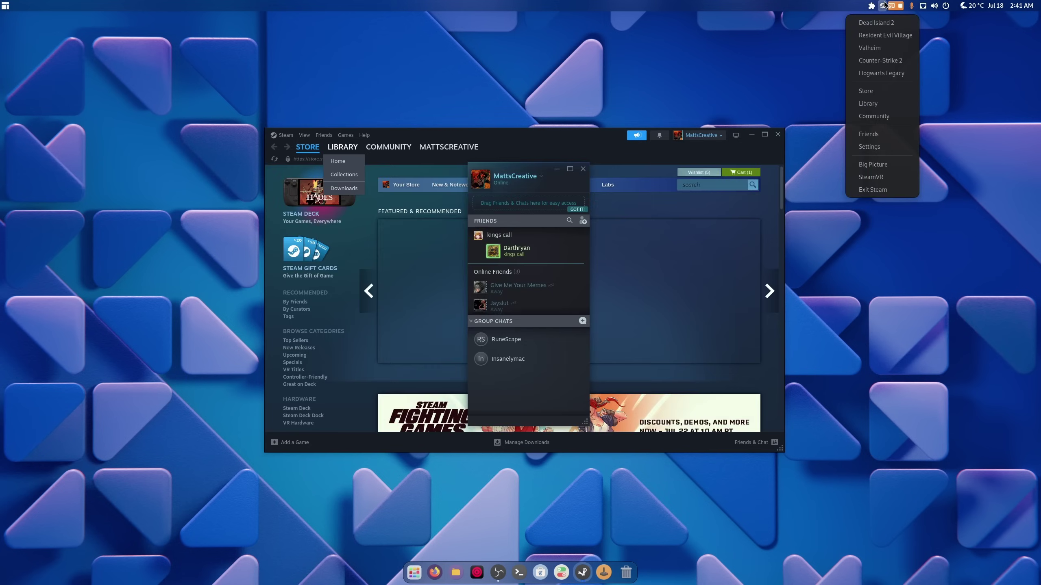
pyautogui.click(880, 192)
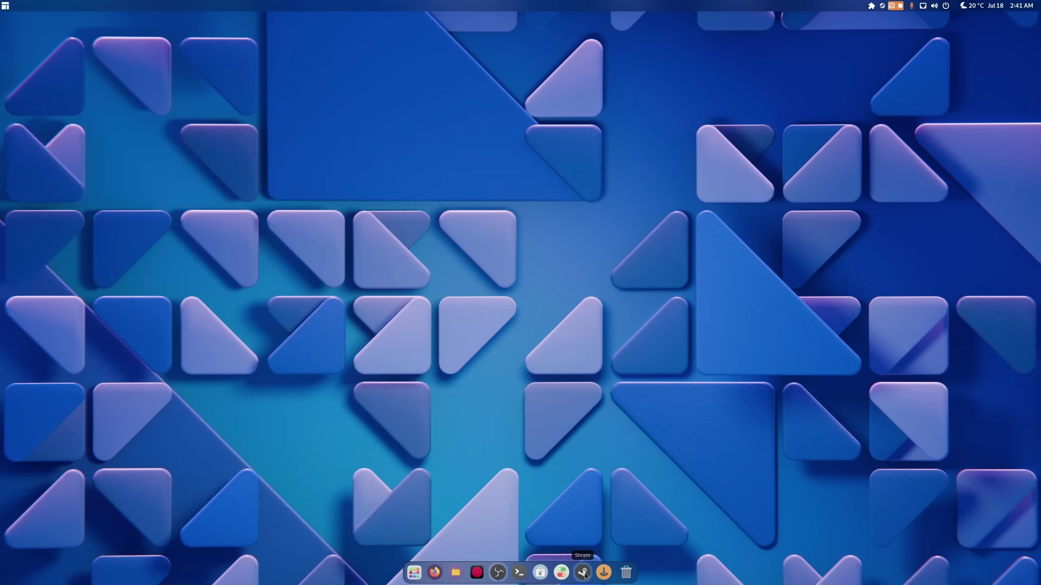
pyautogui.moveTo(570, 574); pyautogui.dragTo(540, 573)
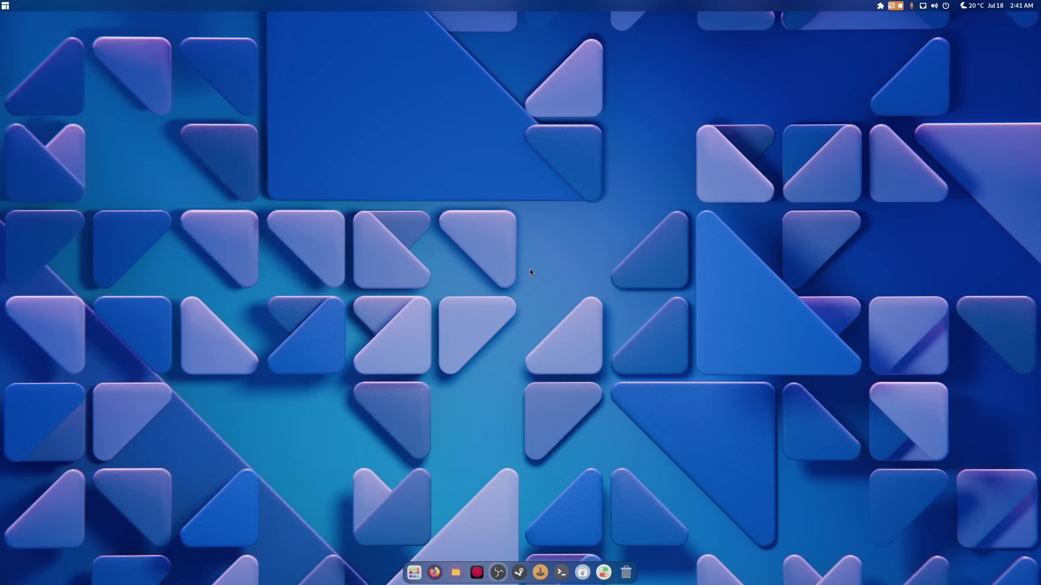
# - Find and launch Extension Manager in the application grid and show its extension search page
pyautogui.click(413, 573)
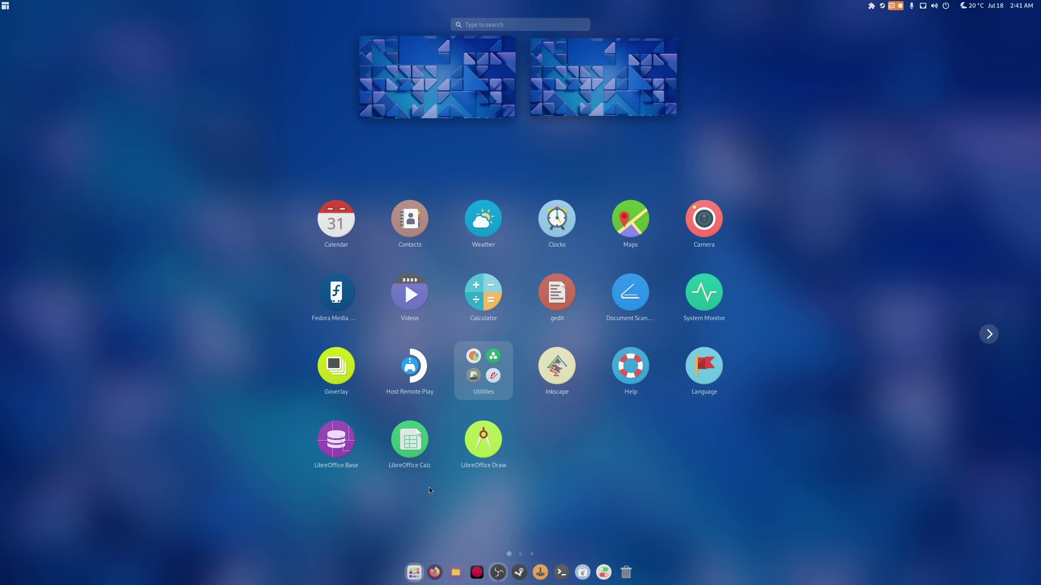
pyautogui.scroll(-1, 567, 471)
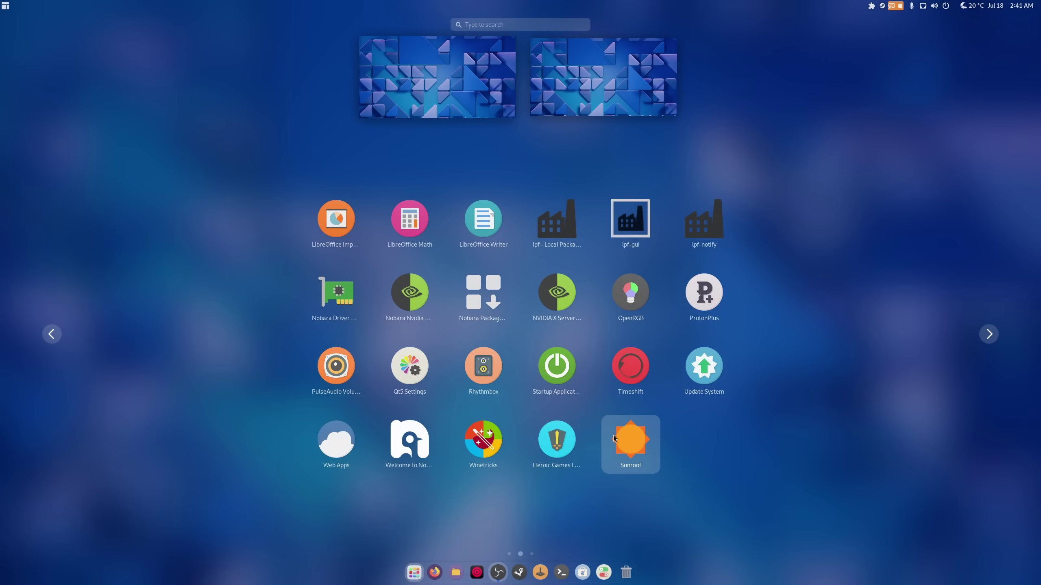
pyautogui.scroll(-1, 595, 438)
pyautogui.click(359, 241)
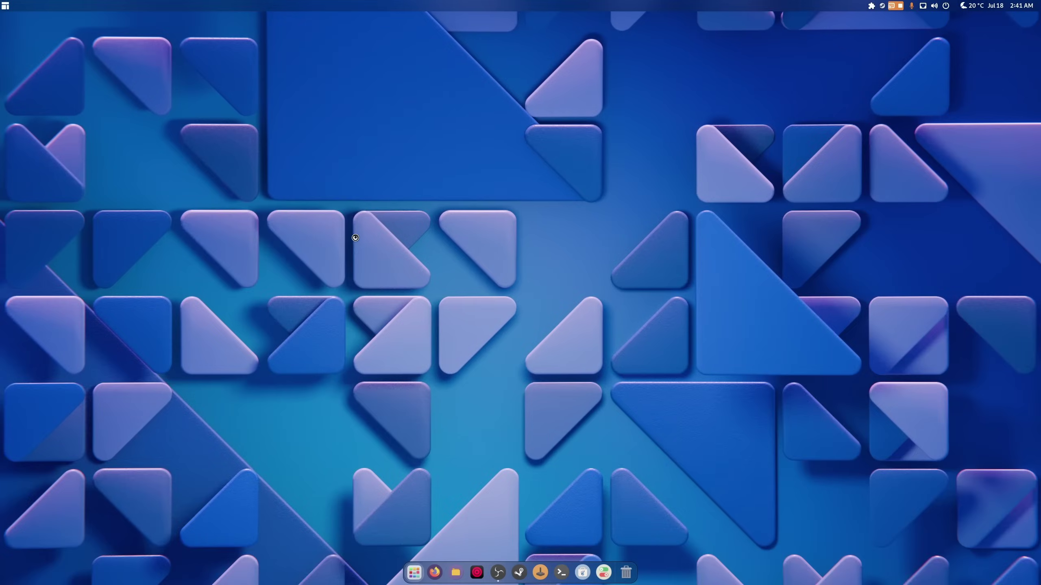
pyautogui.click(550, 21)
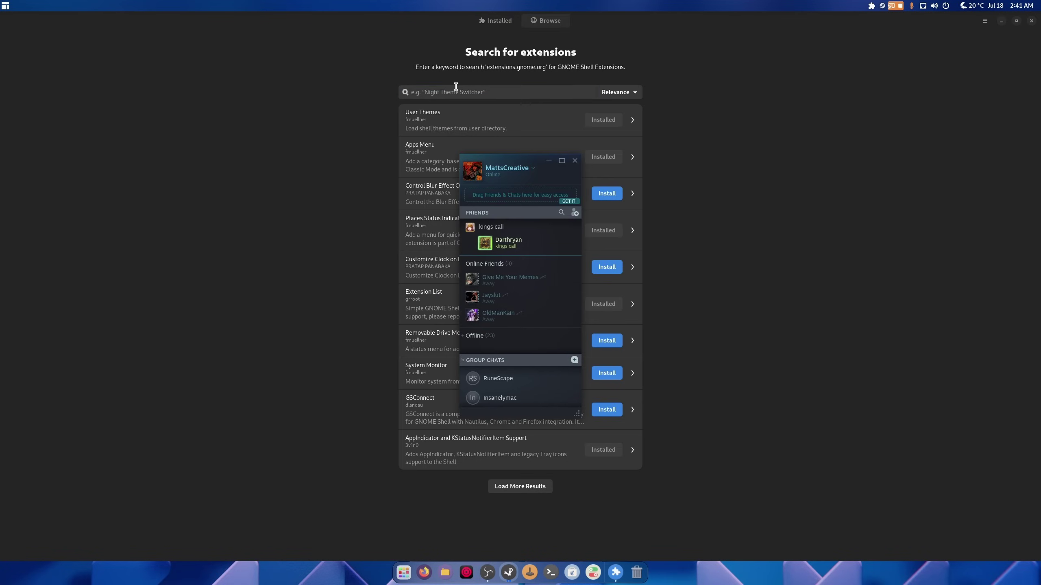
# - Search the extensions for "imp", install Impatience, and close Extension Manager
pyautogui.click(456, 87)
pyautogui.write('im')
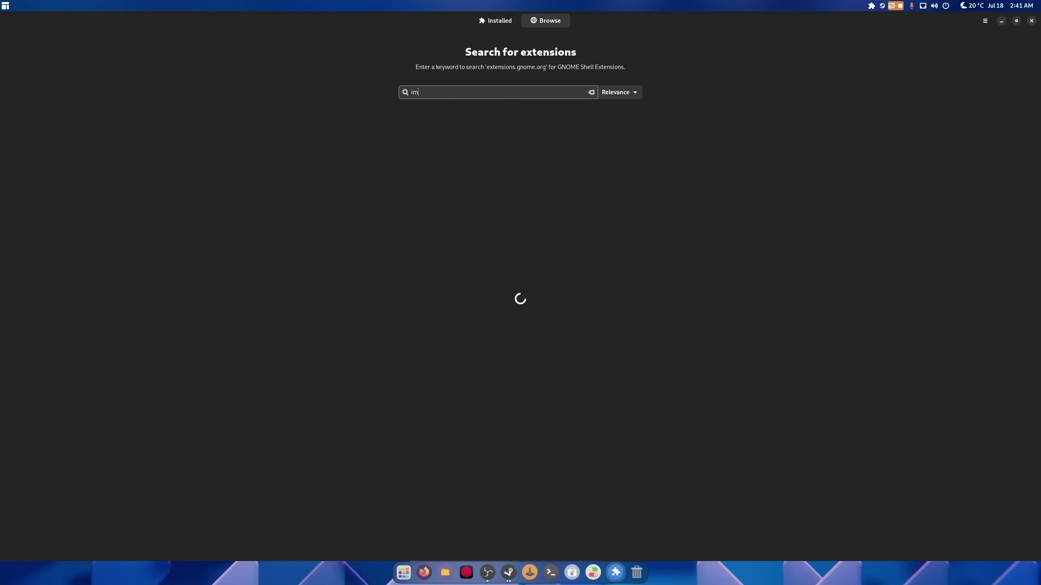
pyautogui.write('p')
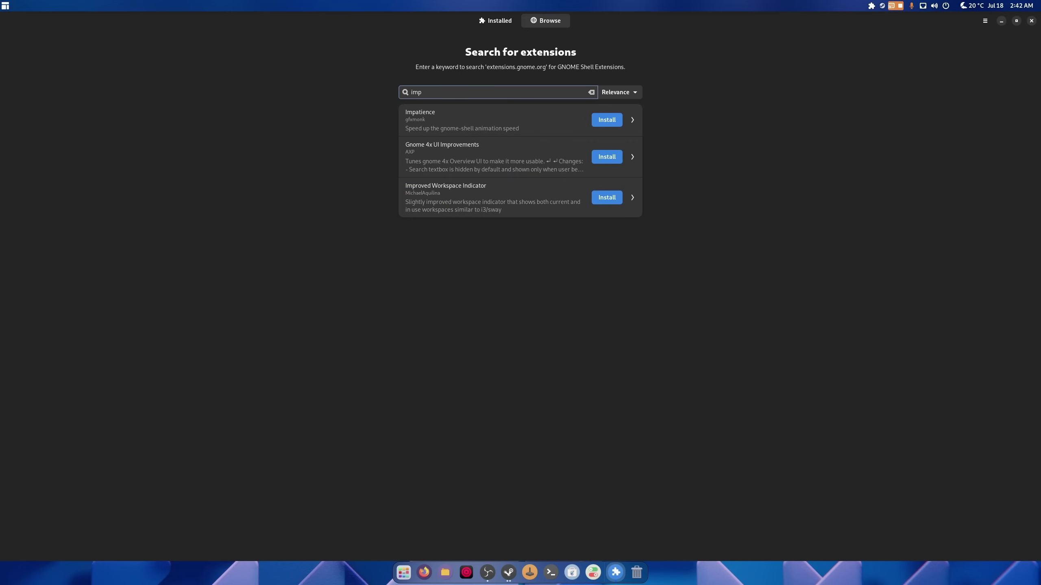
pyautogui.click(607, 119)
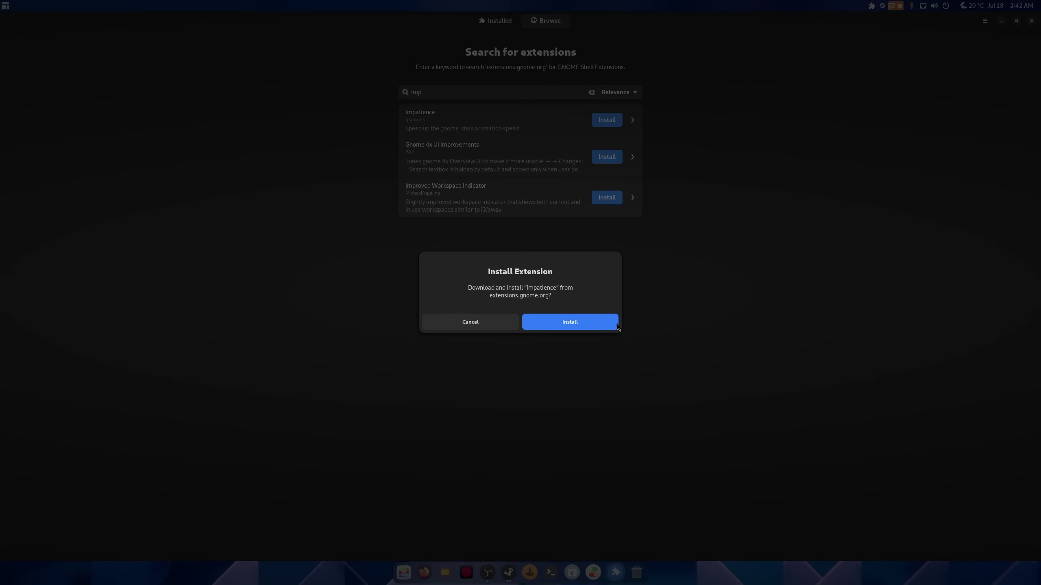
pyautogui.click(569, 322)
pyautogui.click(1031, 21)
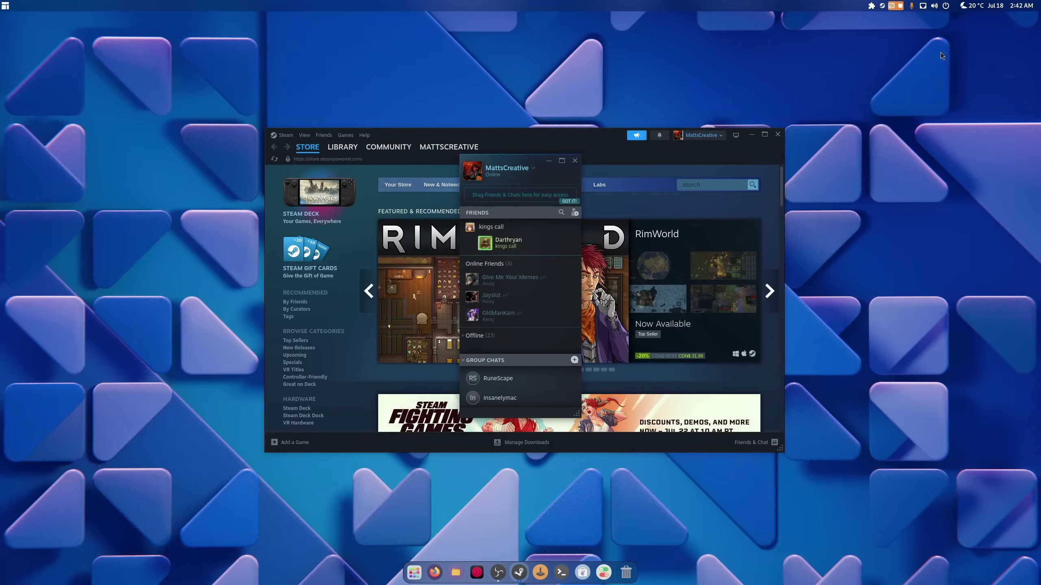
# - Open and close the application grid several times to check the shell animation speed
pyautogui.click(410, 581)
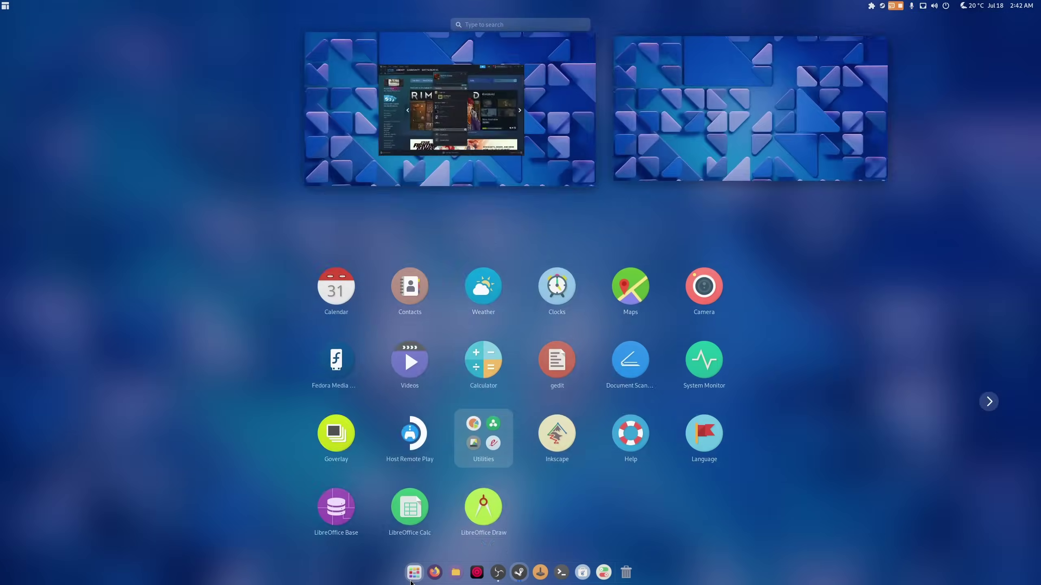
pyautogui.click(410, 581)
pyautogui.click(410, 581)
pyautogui.click(411, 581)
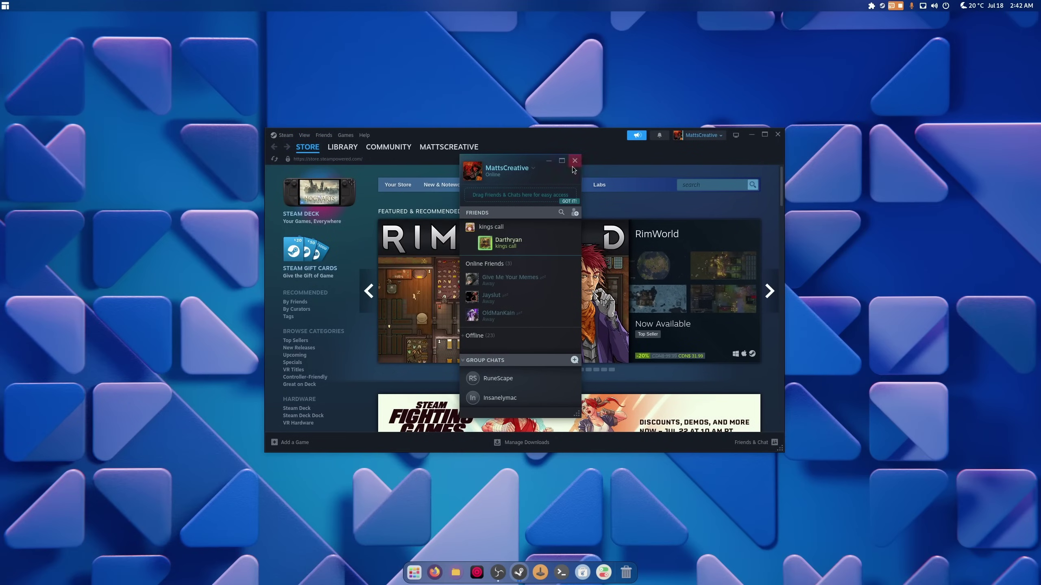
# - In Steam's download settings, turn off Shader Pre-caching and the display of download rates in bits per second
pyautogui.click(283, 135)
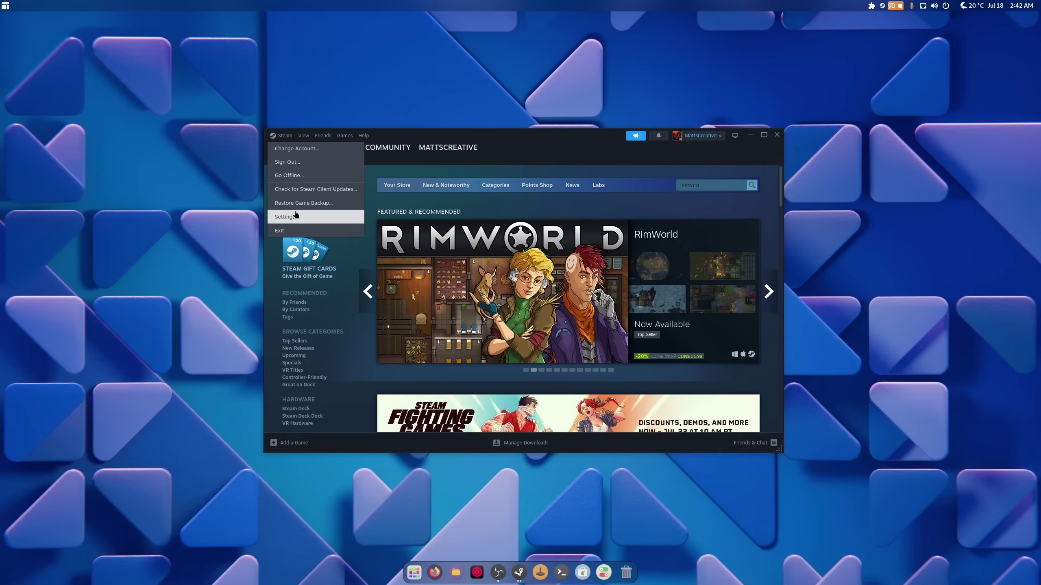
pyautogui.click(289, 209)
pyautogui.click(388, 298)
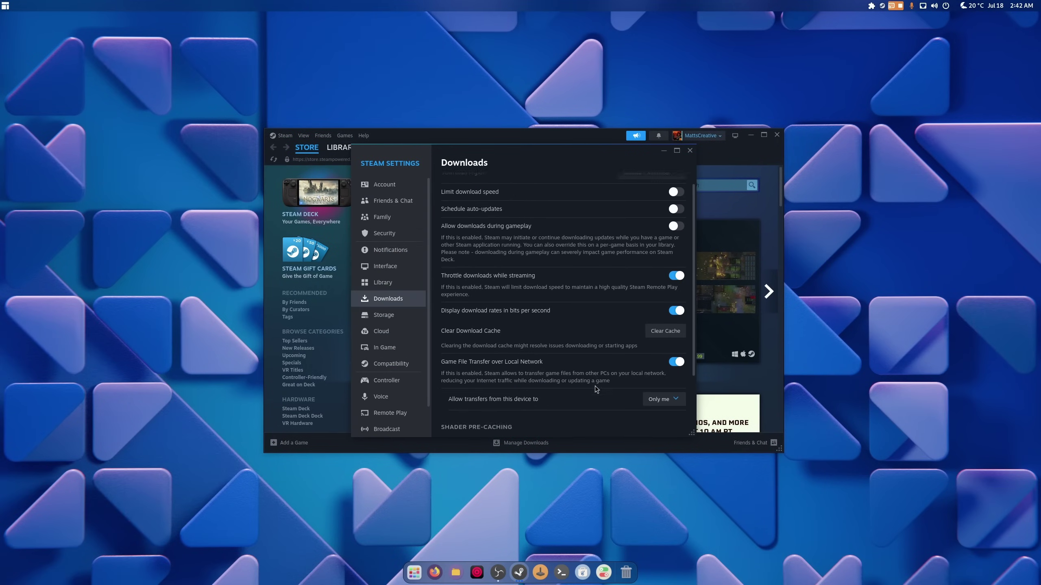
pyautogui.scroll(-3, 596, 386)
pyautogui.click(675, 402)
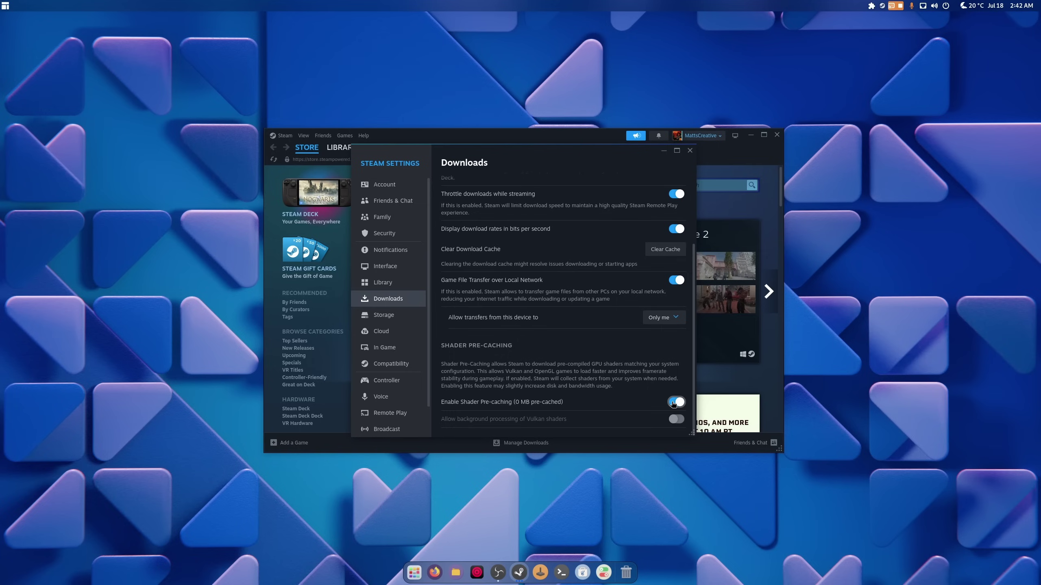
pyautogui.scroll(2, 609, 368)
pyautogui.scroll(2, 608, 368)
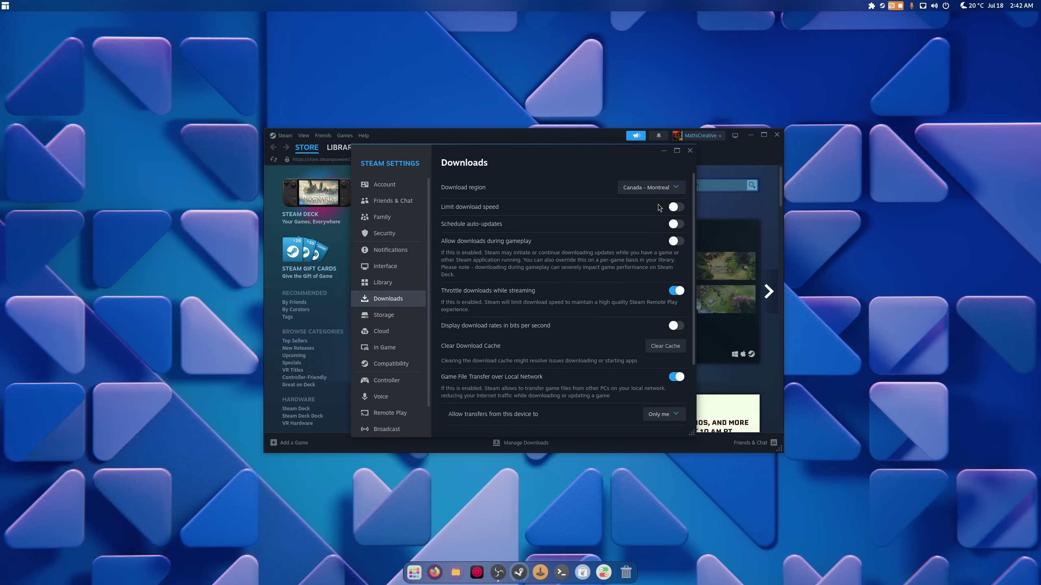
# - Set Steam's download region to US - Minneapolis and postpone the required restart
pyautogui.click(652, 187)
pyautogui.scroll(-15, 612, 325)
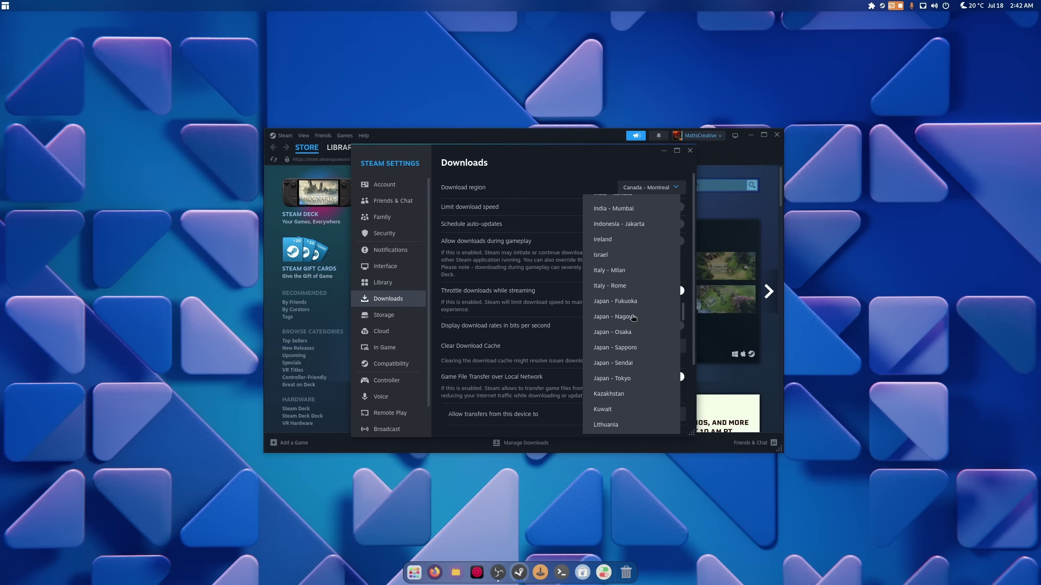
pyautogui.scroll(-15, 632, 318)
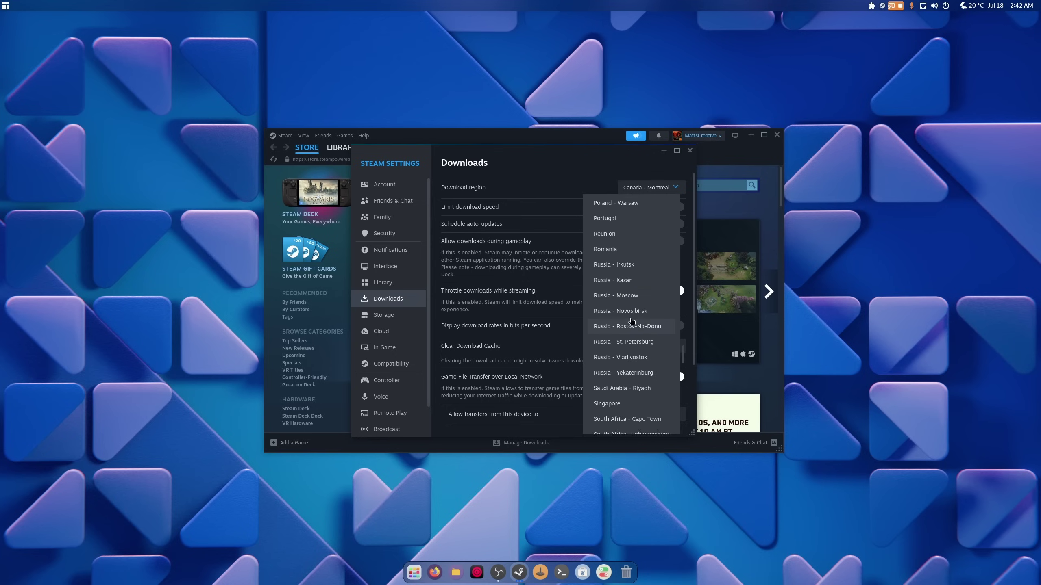
pyautogui.scroll(-3, 632, 322)
pyautogui.scroll(3, 632, 322)
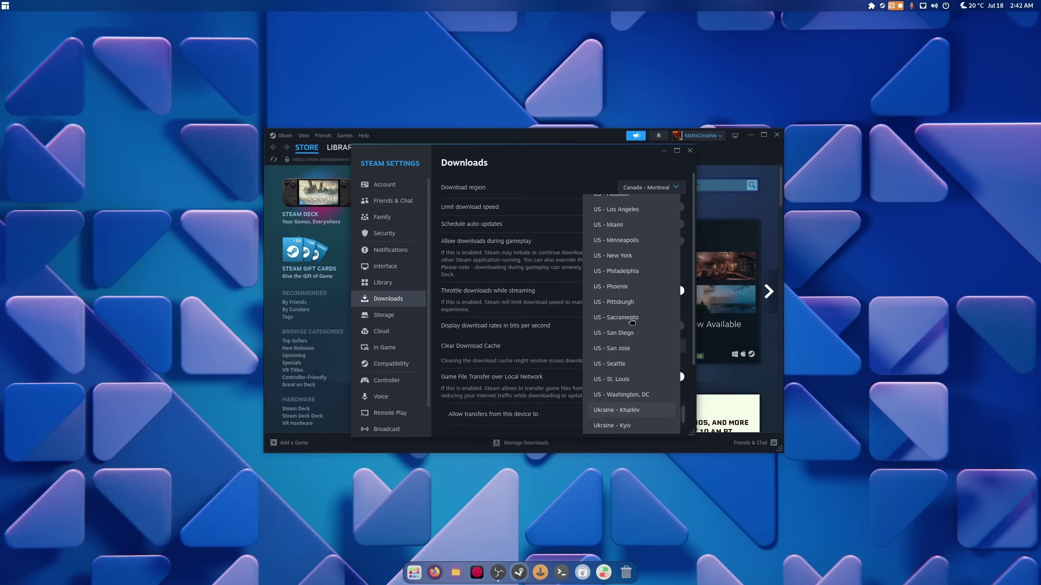
pyautogui.click(618, 292)
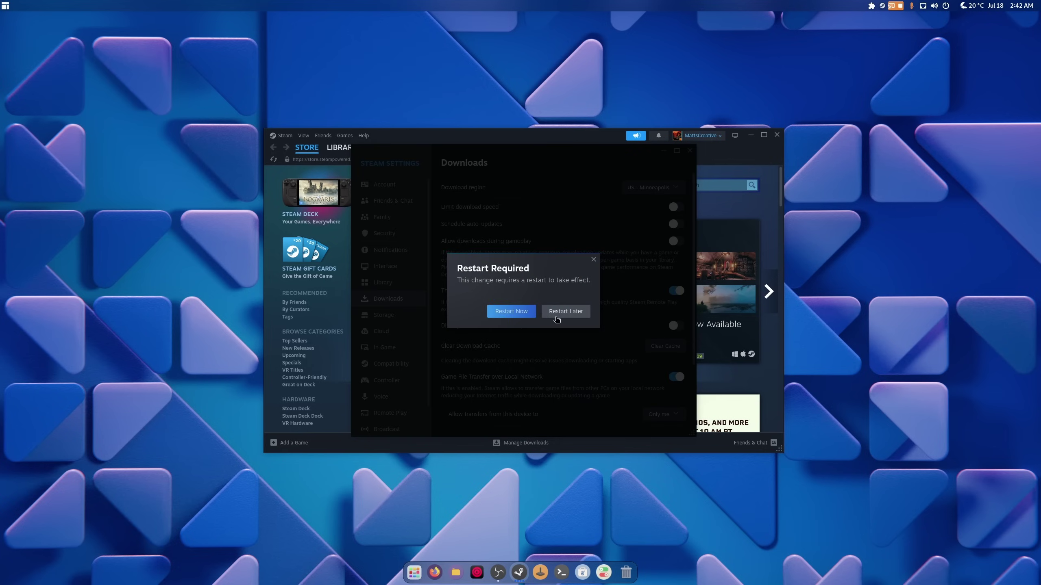
pyautogui.click(565, 311)
# - Change Steam's download region to US - New York and postpone the required restart
pyautogui.click(652, 187)
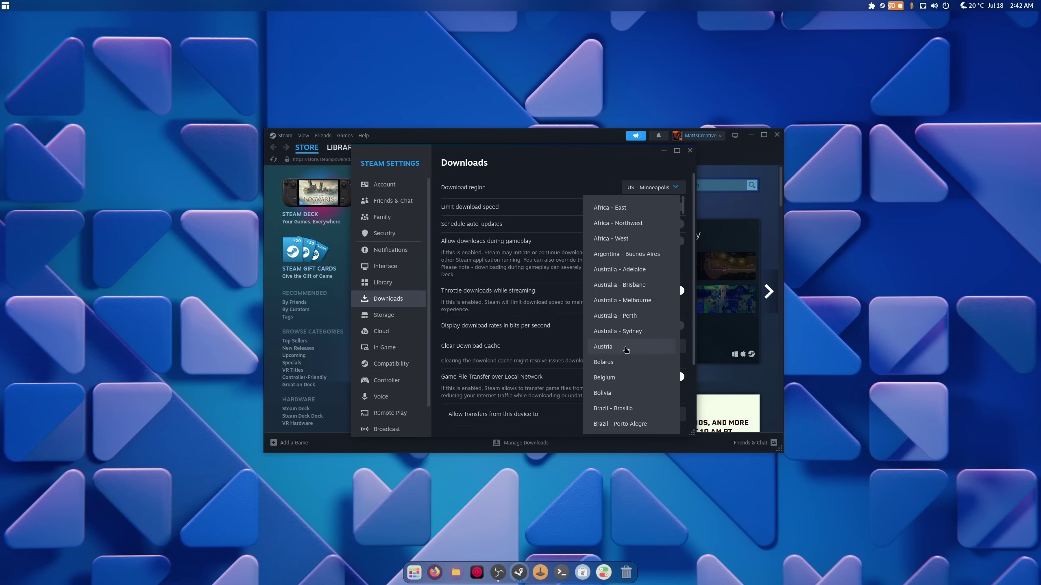
pyautogui.scroll(-8, 633, 328)
pyautogui.scroll(-15, 631, 326)
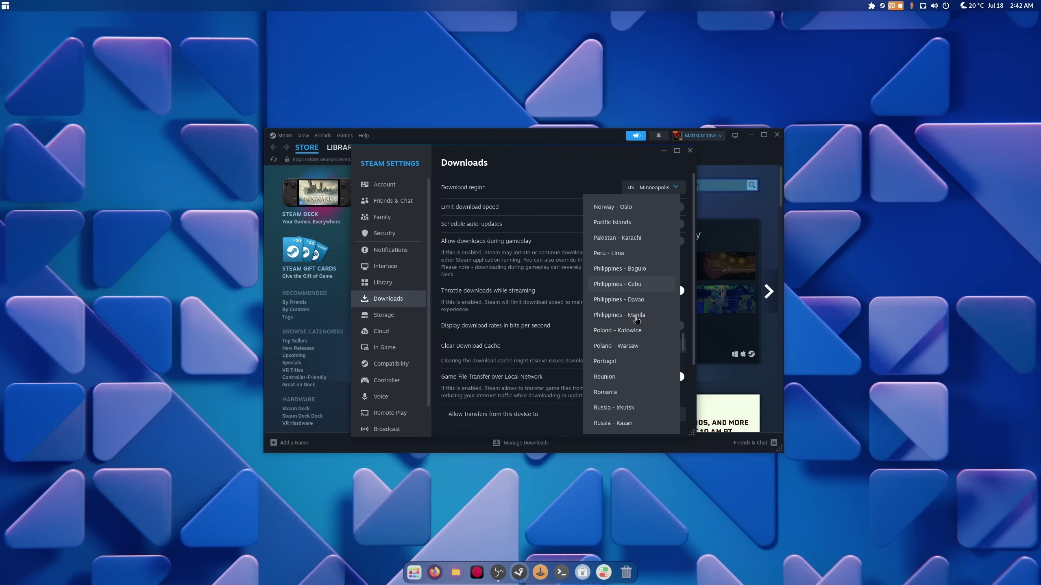
pyautogui.scroll(-10, 627, 320)
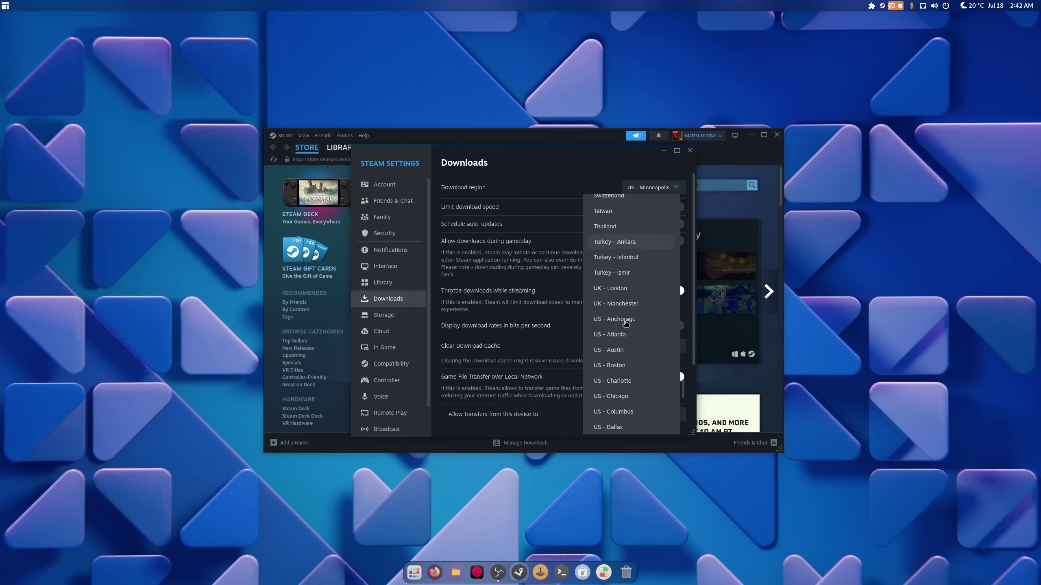
pyautogui.click(629, 314)
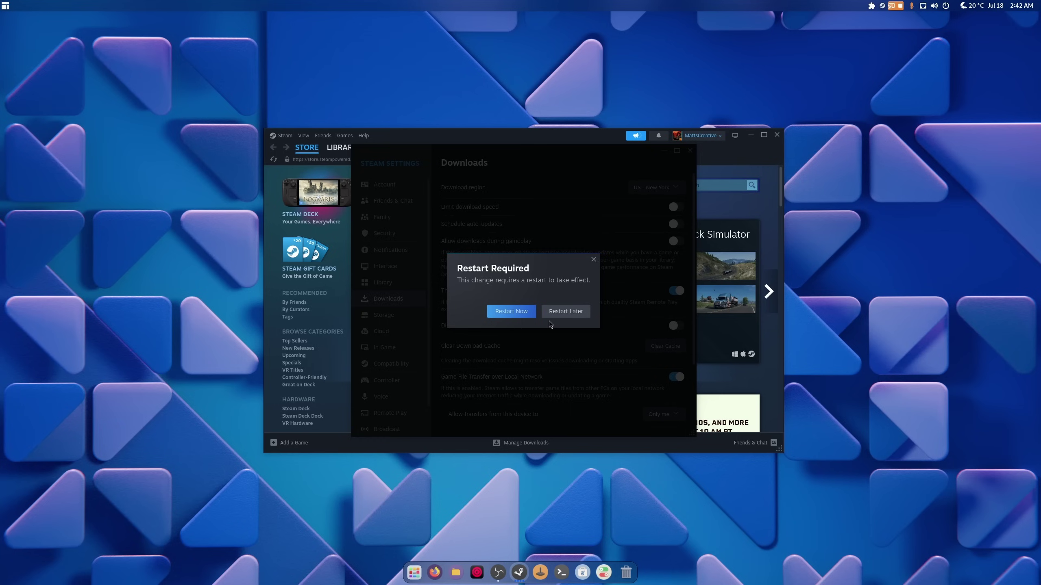
pyautogui.click(569, 311)
# - In Steam's compatibility settings, enable Steam Play for all other titles, postpone the restart, and close the settings
pyautogui.click(376, 363)
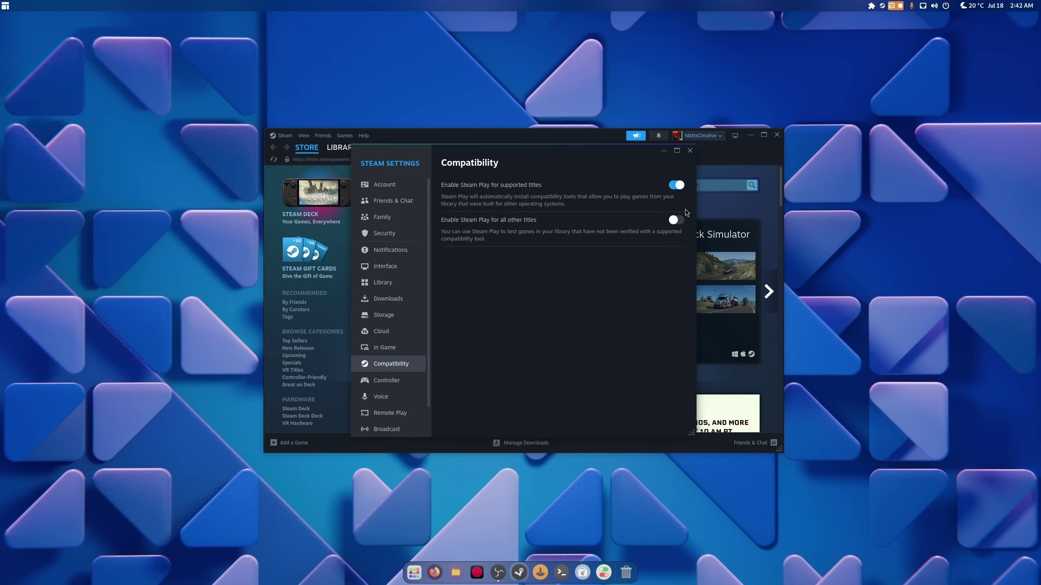
pyautogui.click(675, 221)
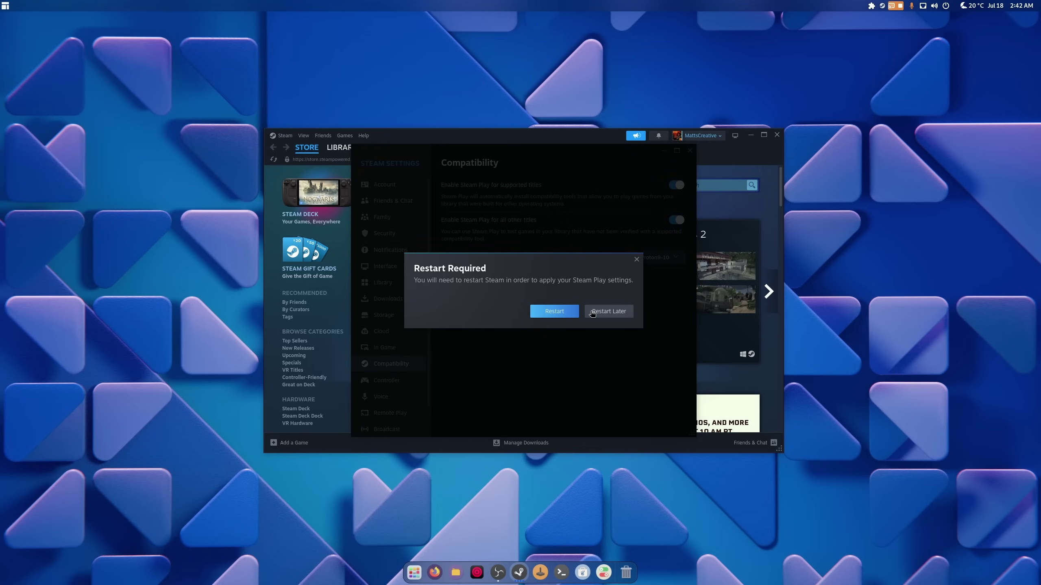
pyautogui.click(592, 312)
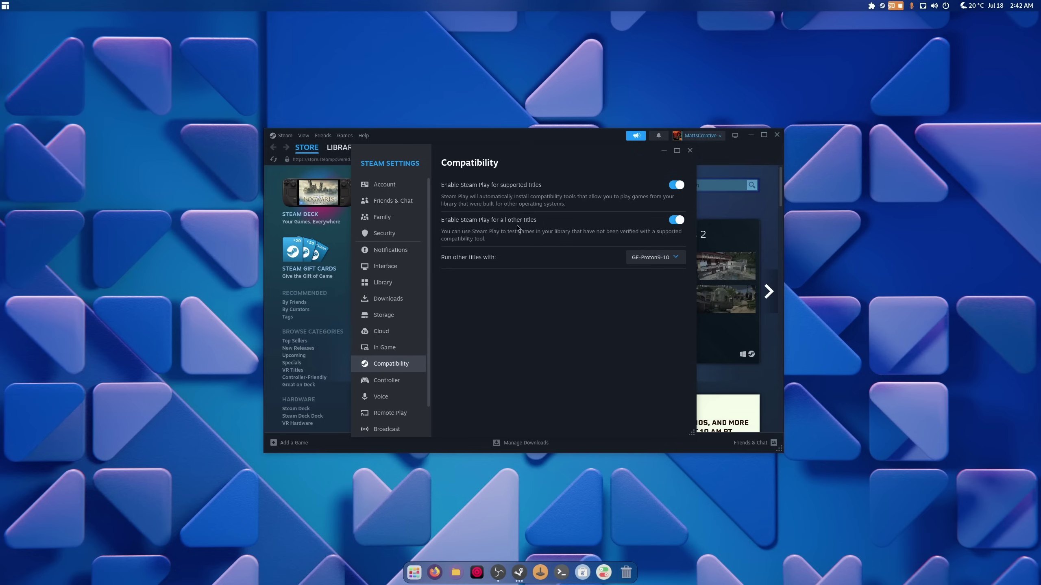
pyautogui.click(690, 150)
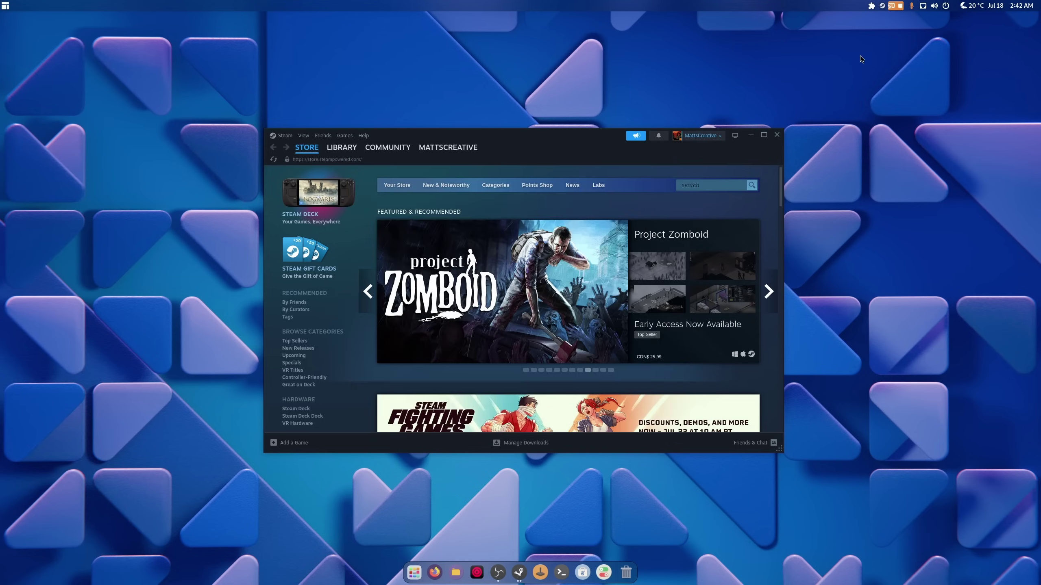
# - Exit Steam completely, launch it again to apply the changed settings, and close the friends list window
pyautogui.click(882, 6)
pyautogui.click(879, 189)
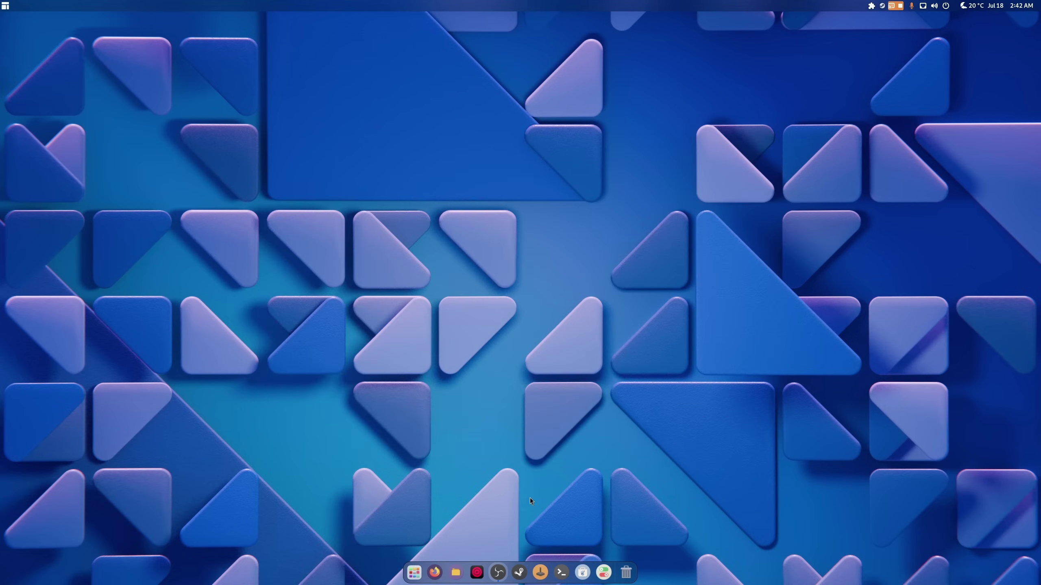
pyautogui.click(519, 571)
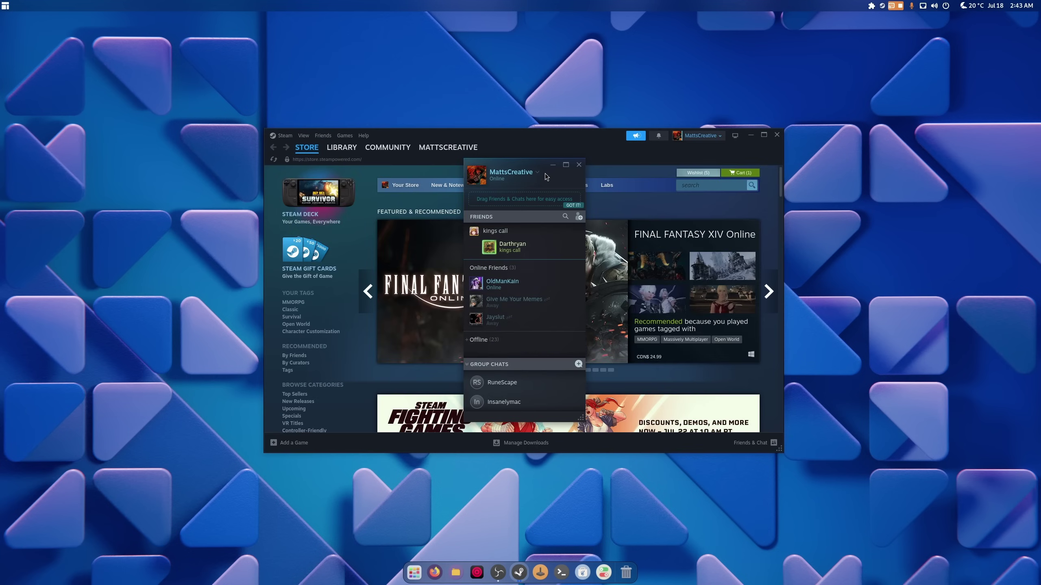
pyautogui.click(578, 164)
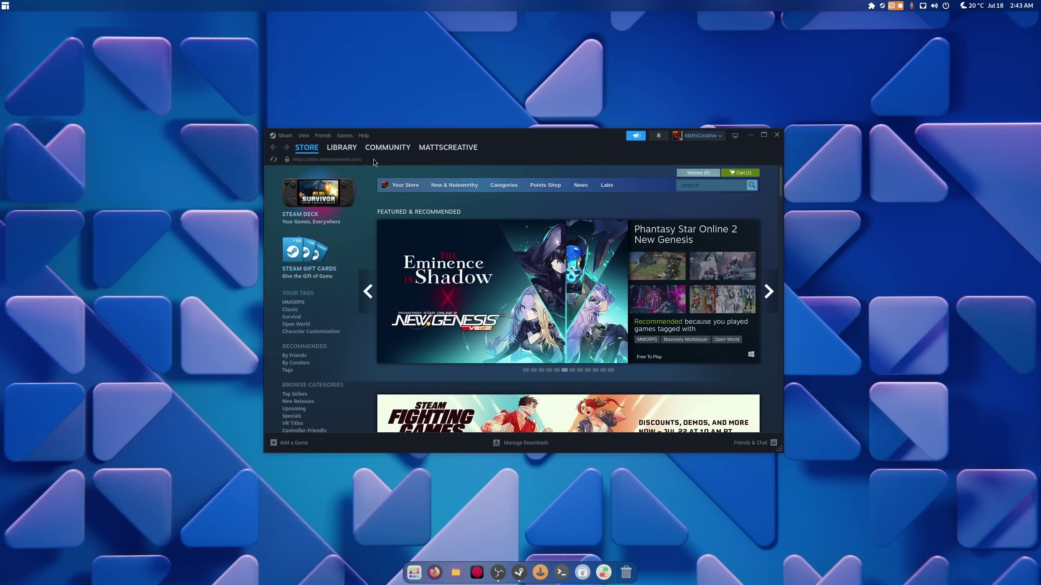
# - Check the monitor's resolution, refresh rate and scale in the system display settings, then close them and minimize Steam
pyautogui.rightClick(508, 453)
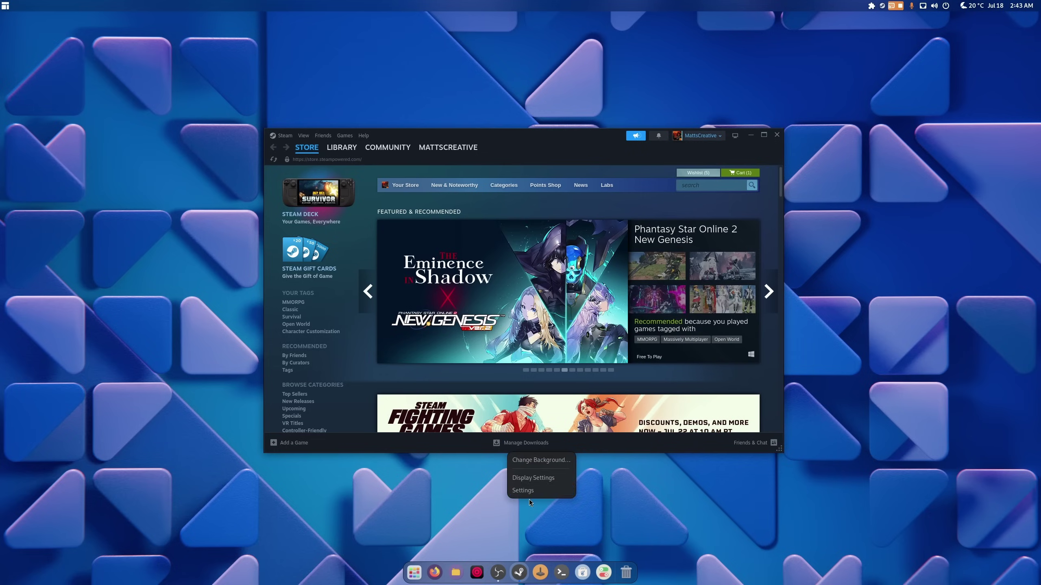
pyautogui.click(552, 480)
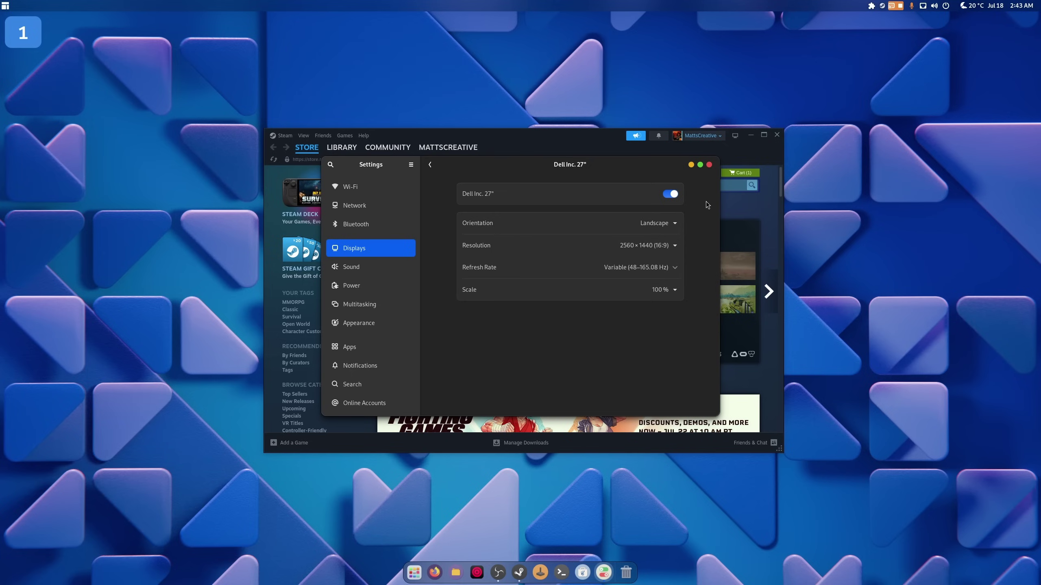
pyautogui.click(709, 164)
pyautogui.click(750, 136)
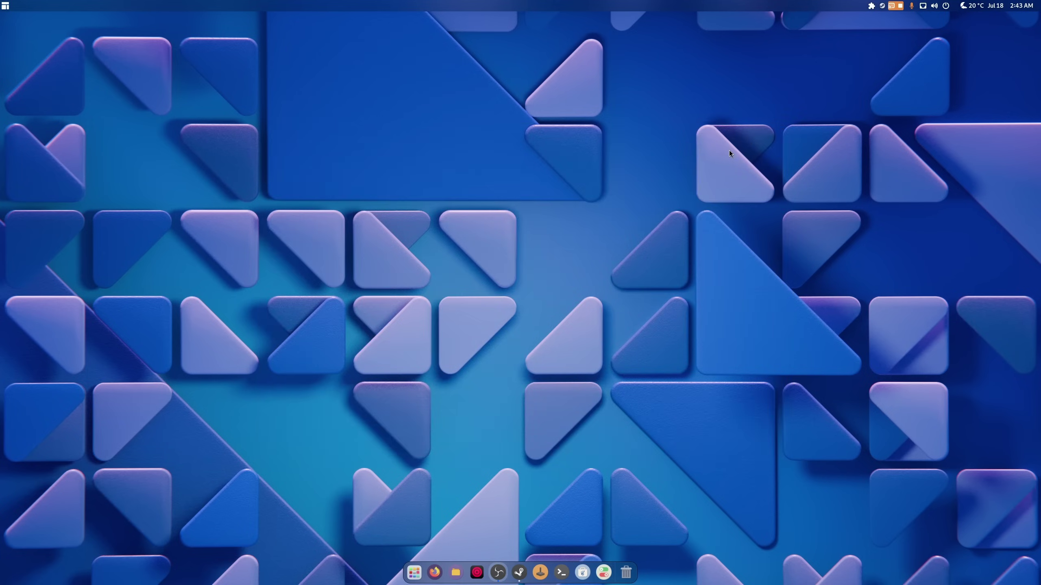